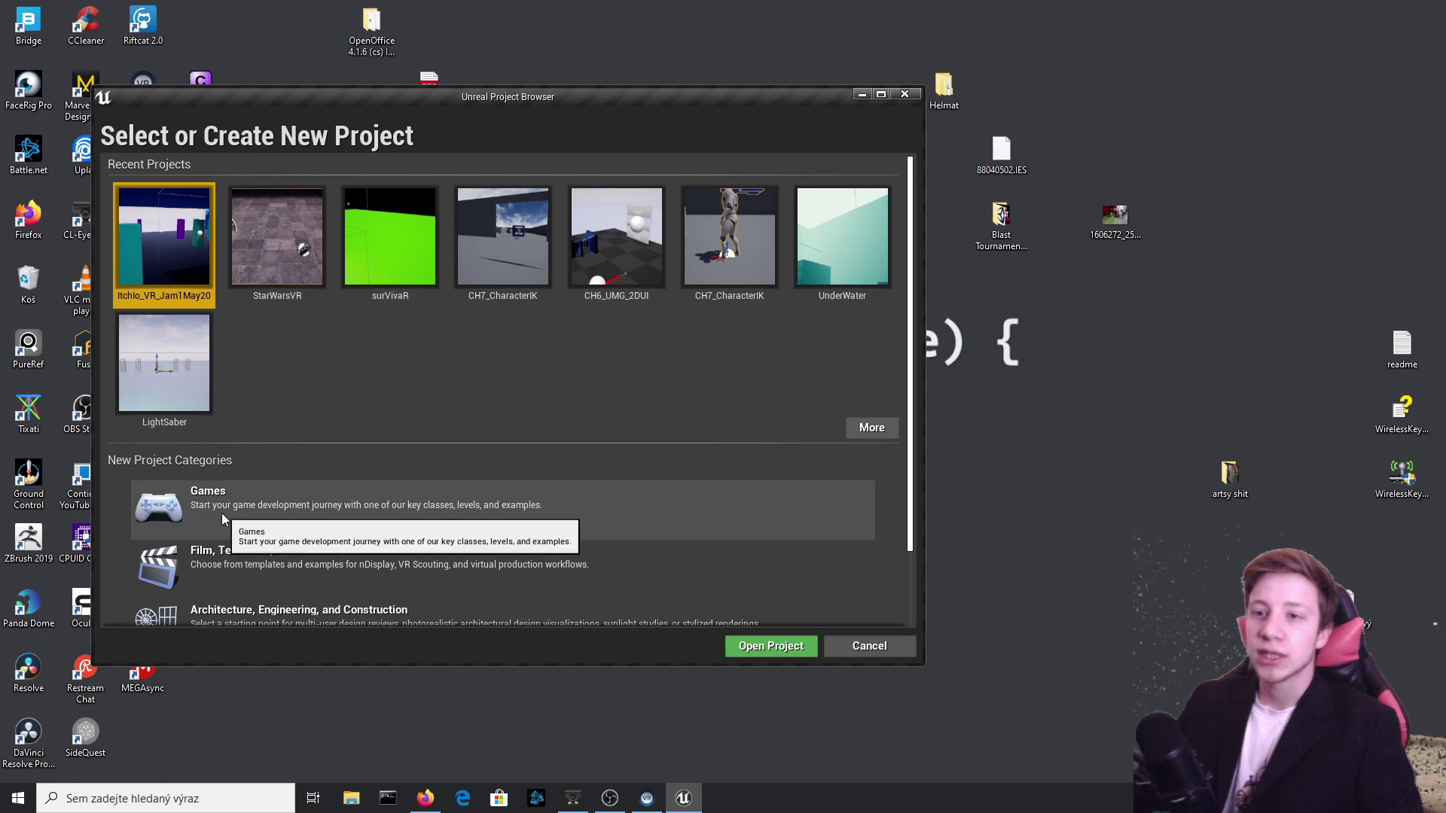
Create a blank Blueprint game project named SS with starter content, maximum quality and raytracing disabled.
double_click(222, 519)
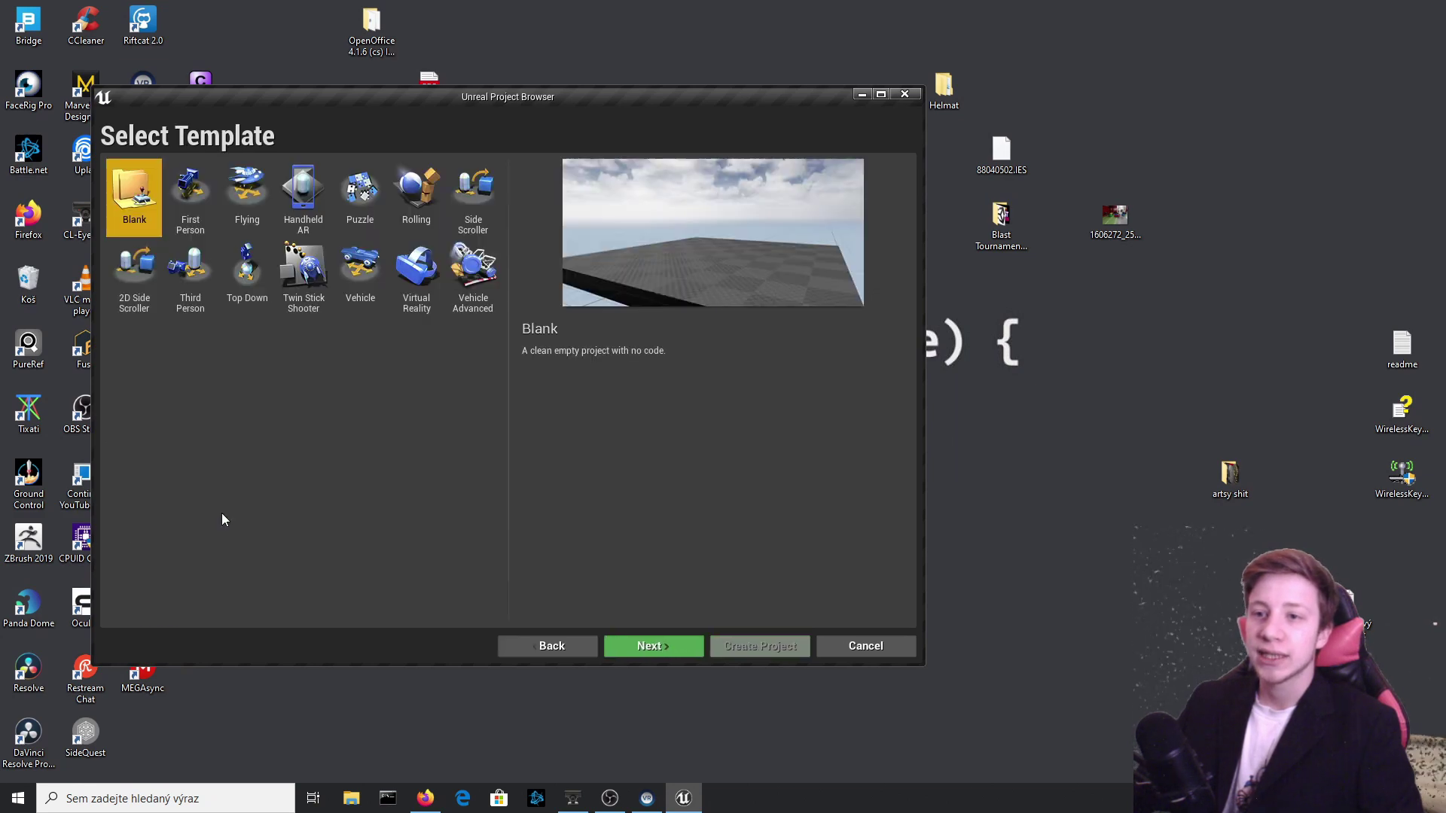
double_click(138, 176)
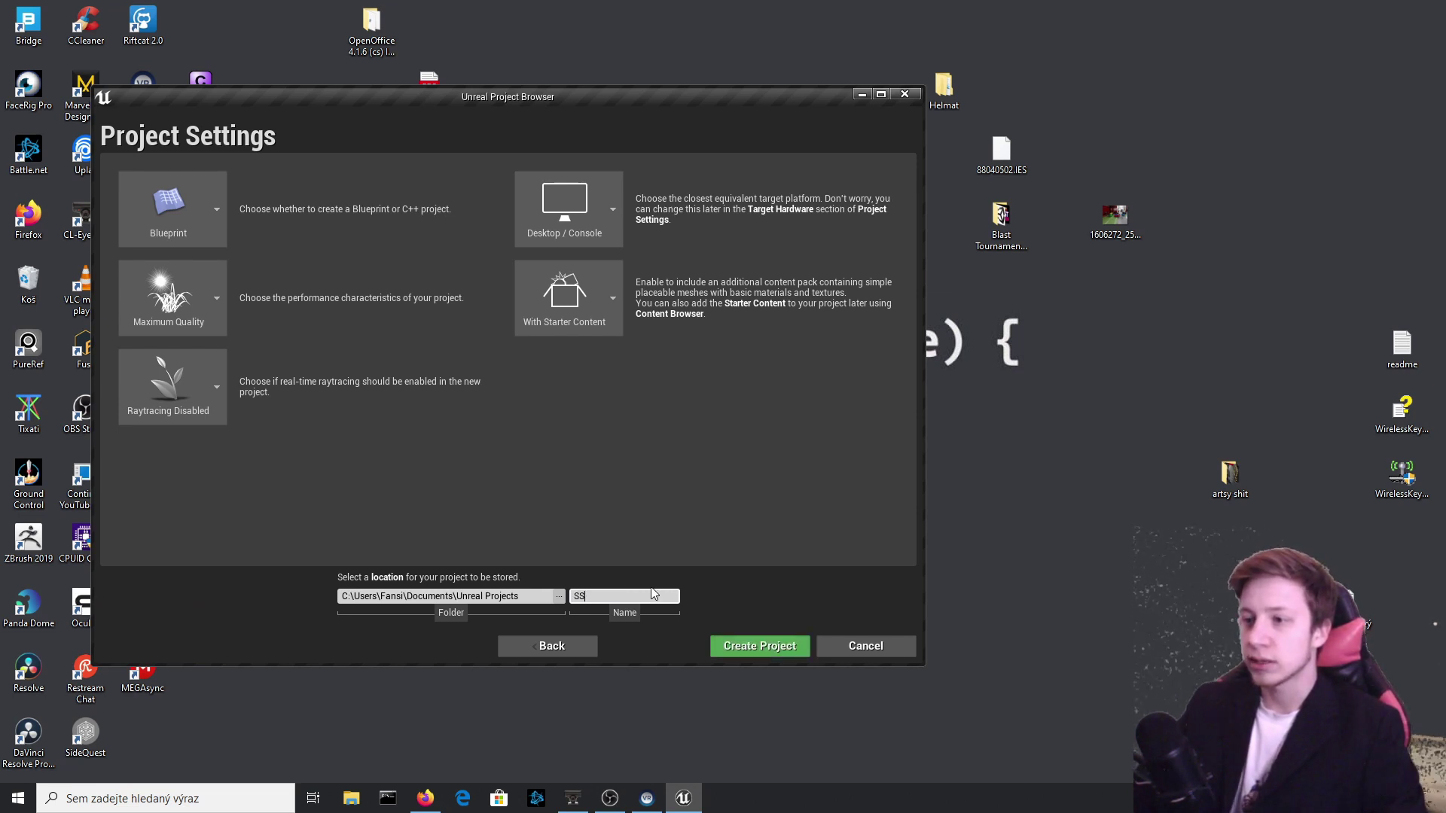
left_click(723, 652)
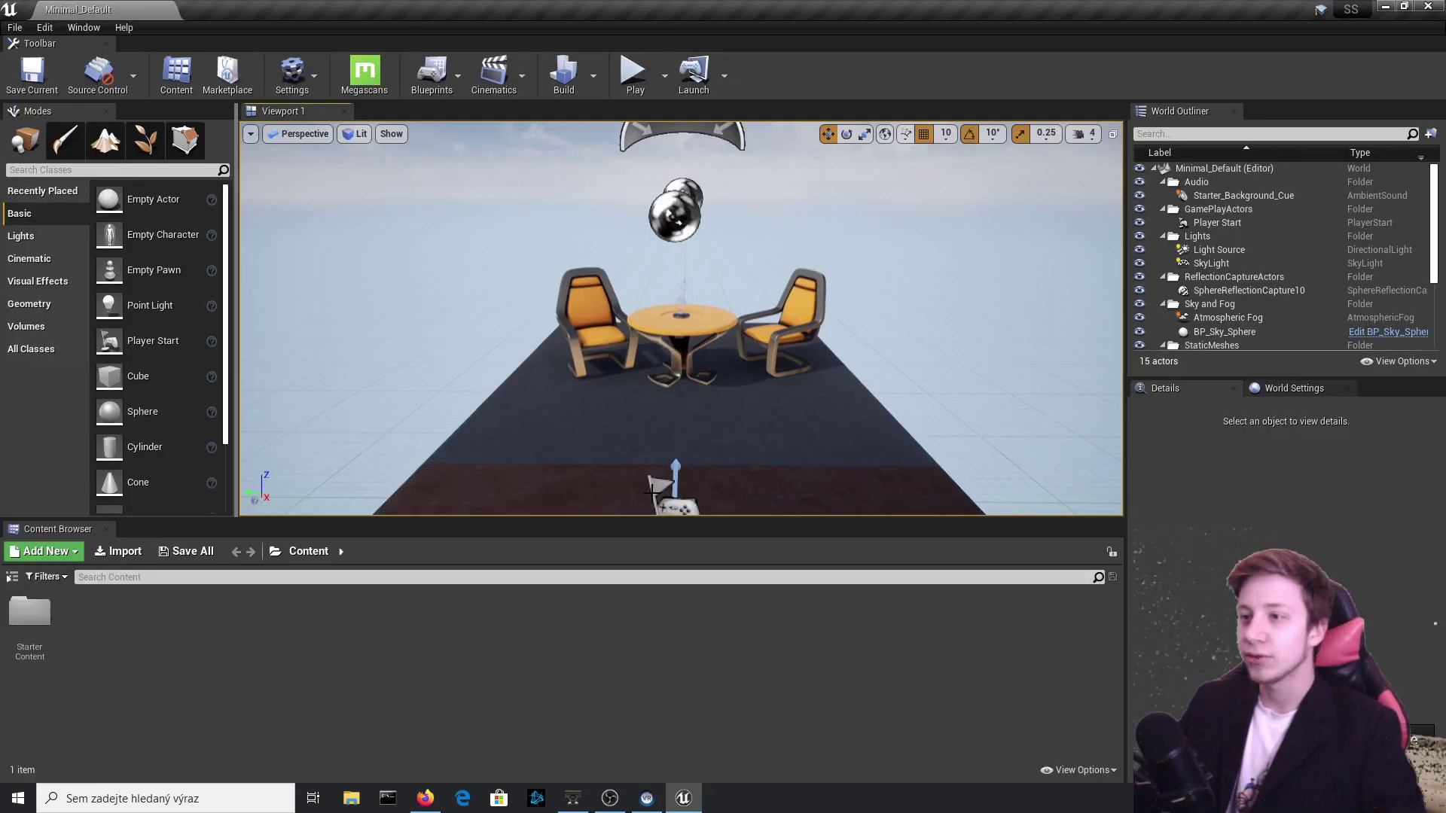
Open the Advanced_Lighting map from the StarterContent Maps folder.
left_click(655, 483)
key("f")
double_click(28, 642)
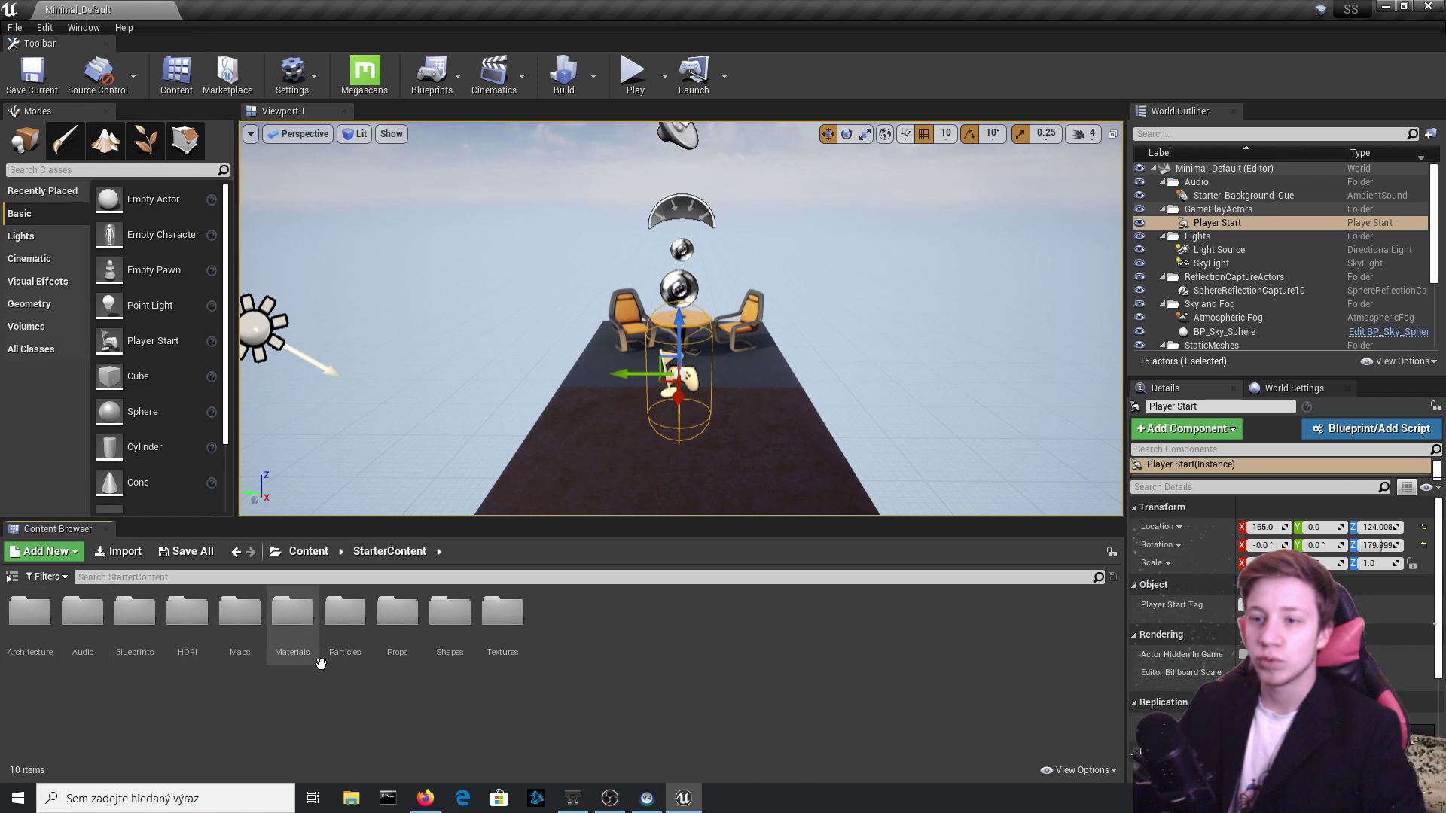
double_click(241, 618)
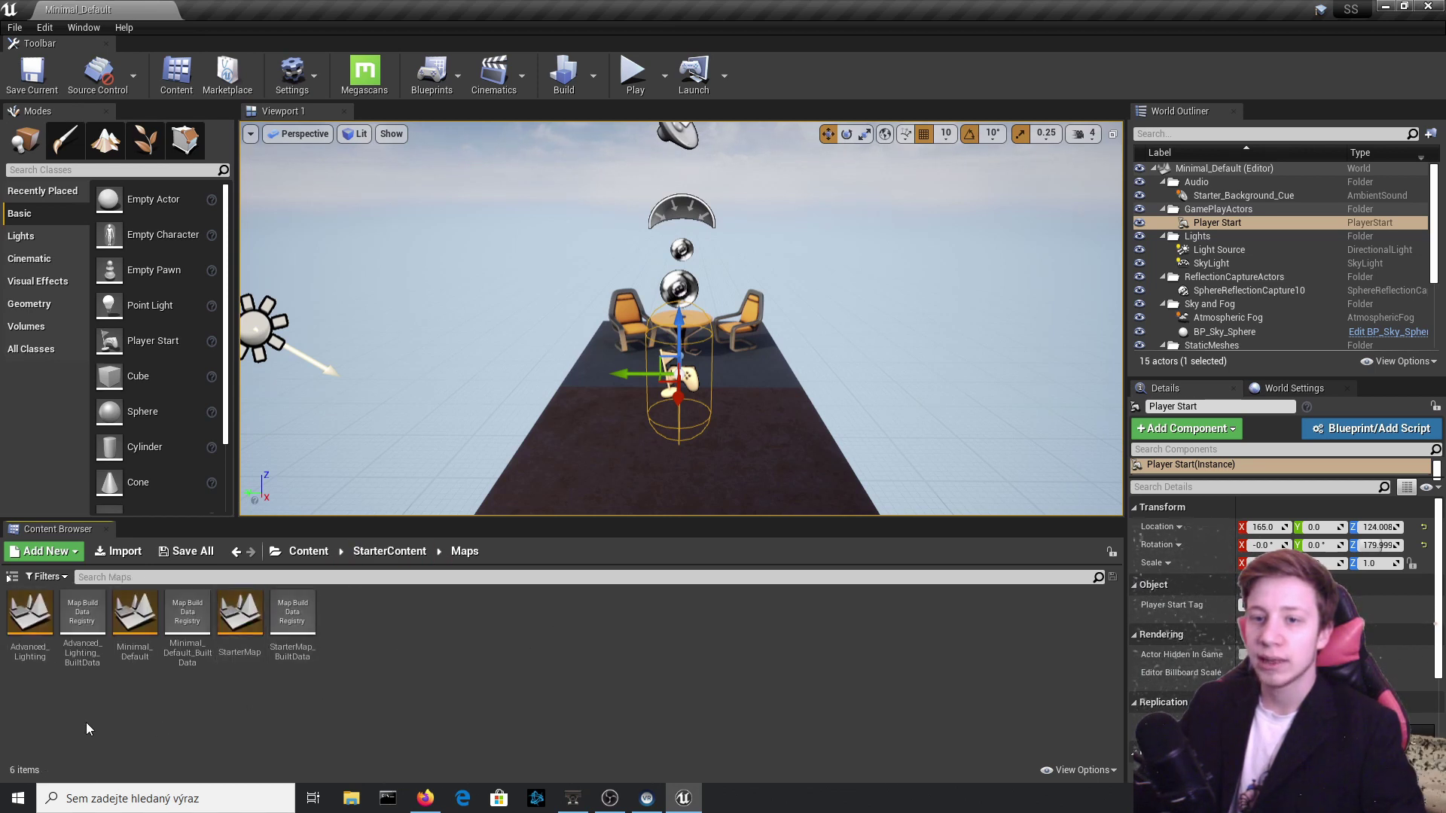
double_click(31, 624)
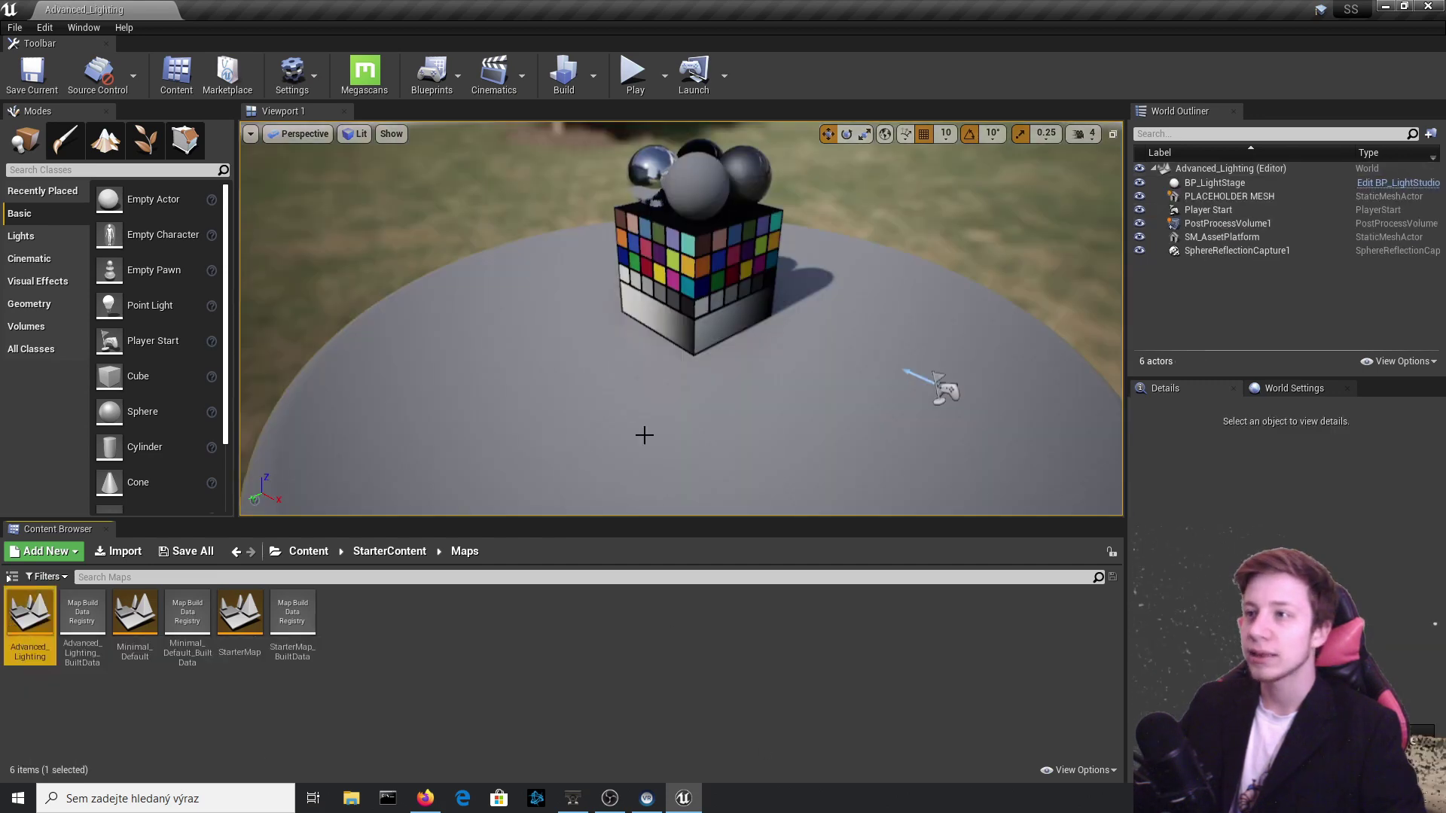
Delete the PLACEHOLDER MESH with the colour chart from the platform.
right_click_drag(644, 435, 843, 301)
right_click_drag(621, 347, 595, 391)
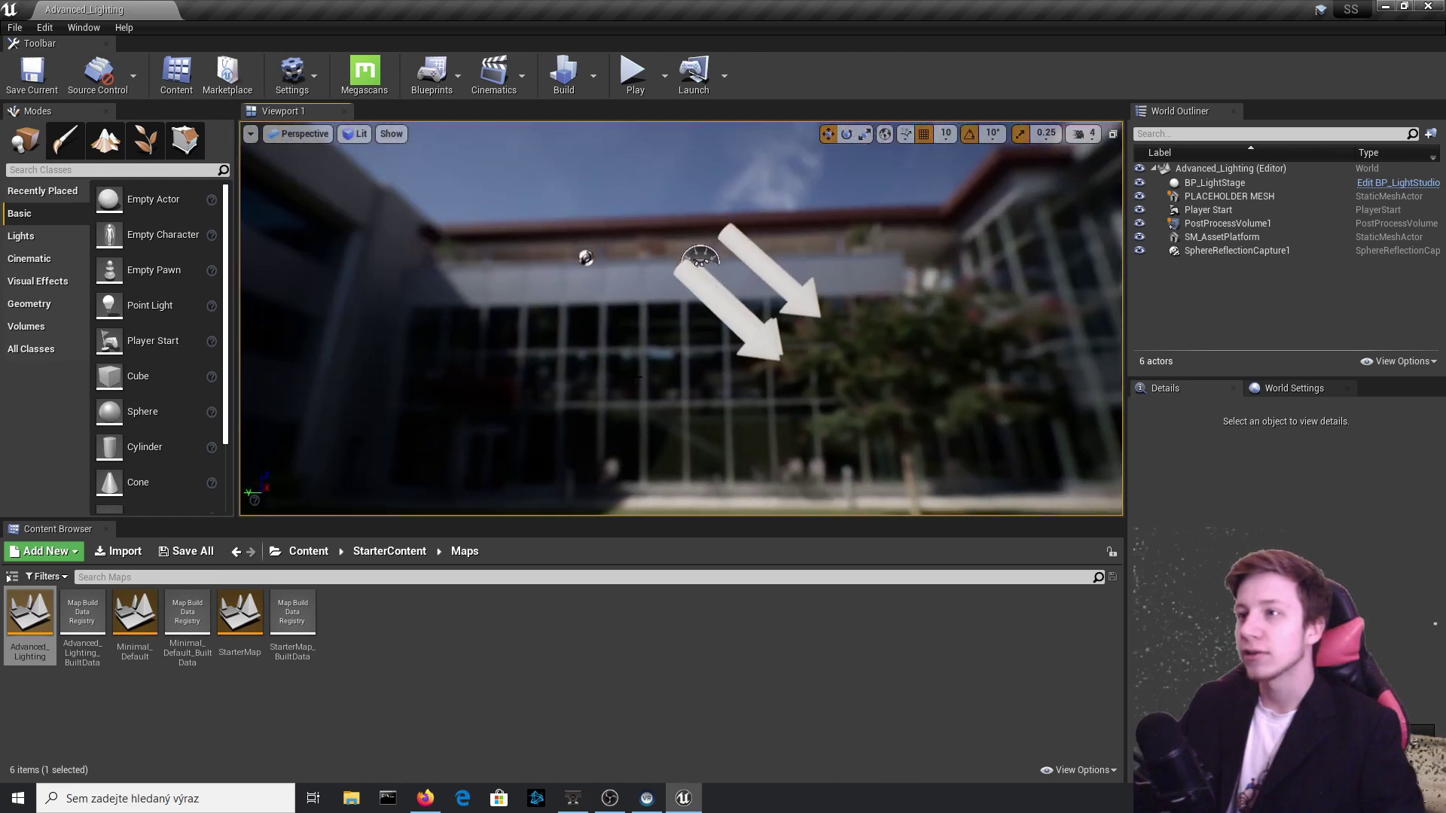
left_click(705, 261)
right_click_drag(705, 261, 1012, 399)
left_click(718, 385)
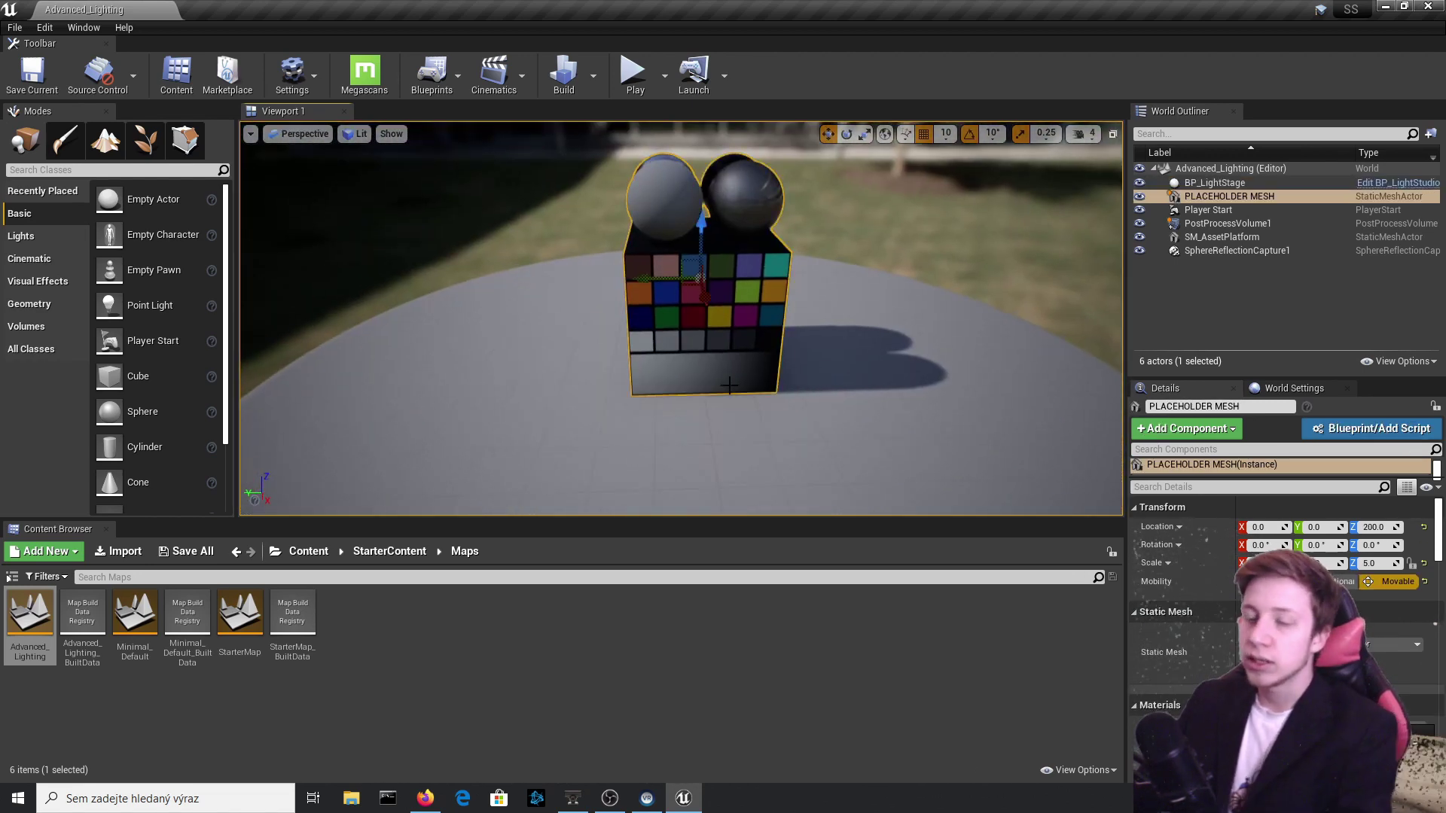
key("Delete")
Import the Sword_Fixed mesh and its textures into the Content folder and inspect the mesh in its editor.
left_click(389, 552)
left_click(310, 554)
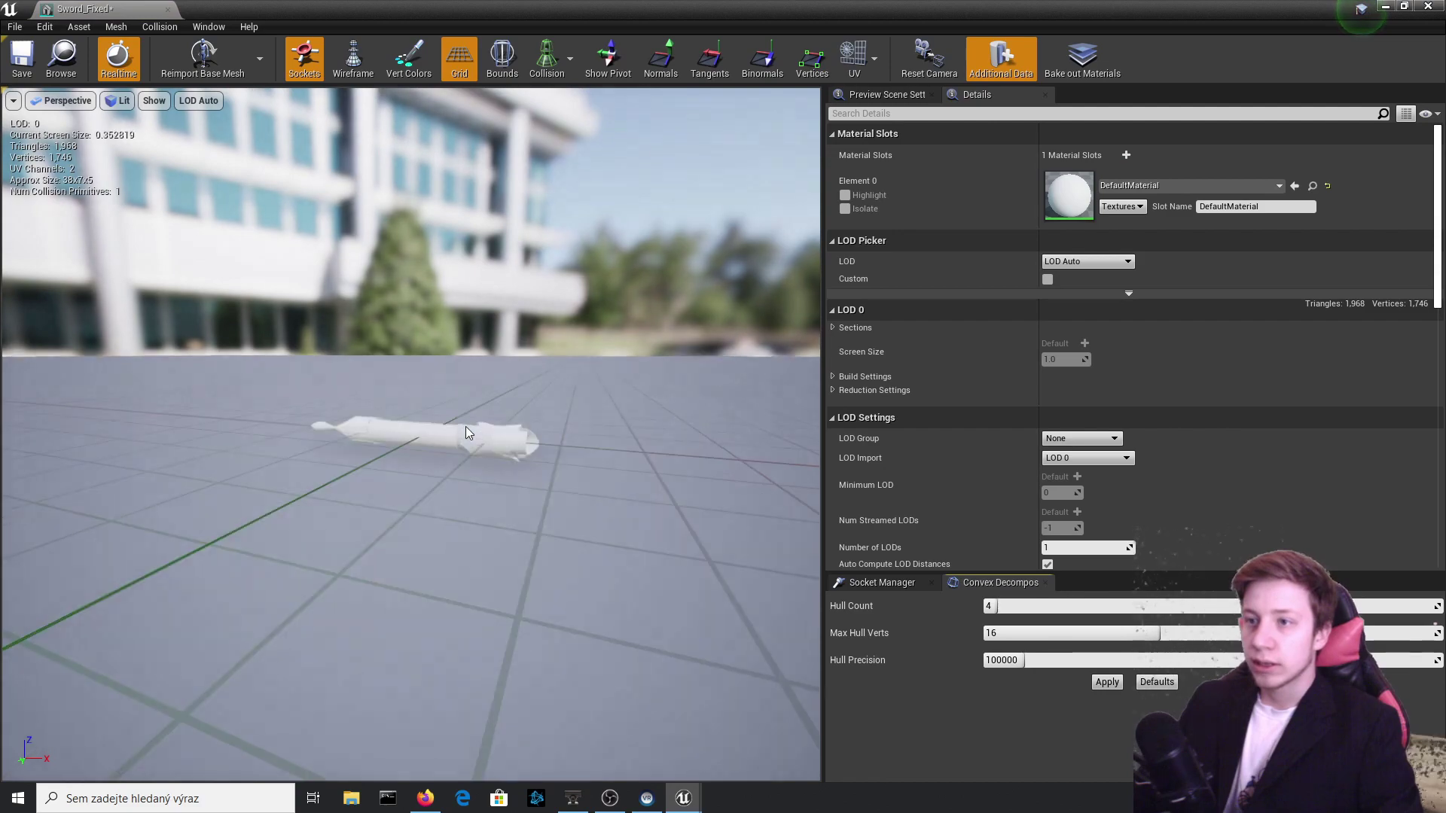
right_click_drag(466, 426, 286, 467)
left_click_drag(471, 520, 439, 429)
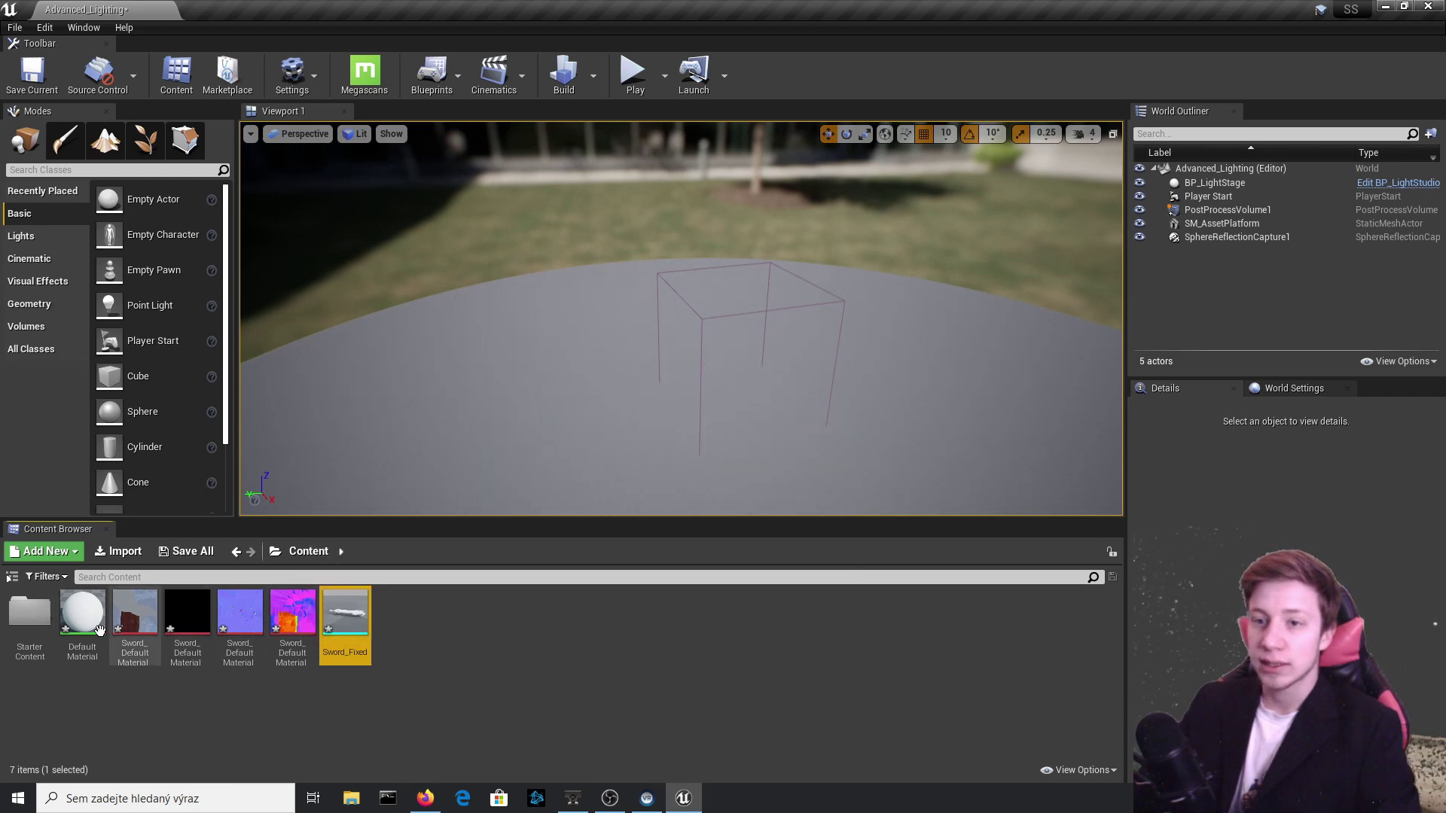
Open DefaultMaterial, separate its overlapping nodes and delete the Param colour node.
double_click(70, 628)
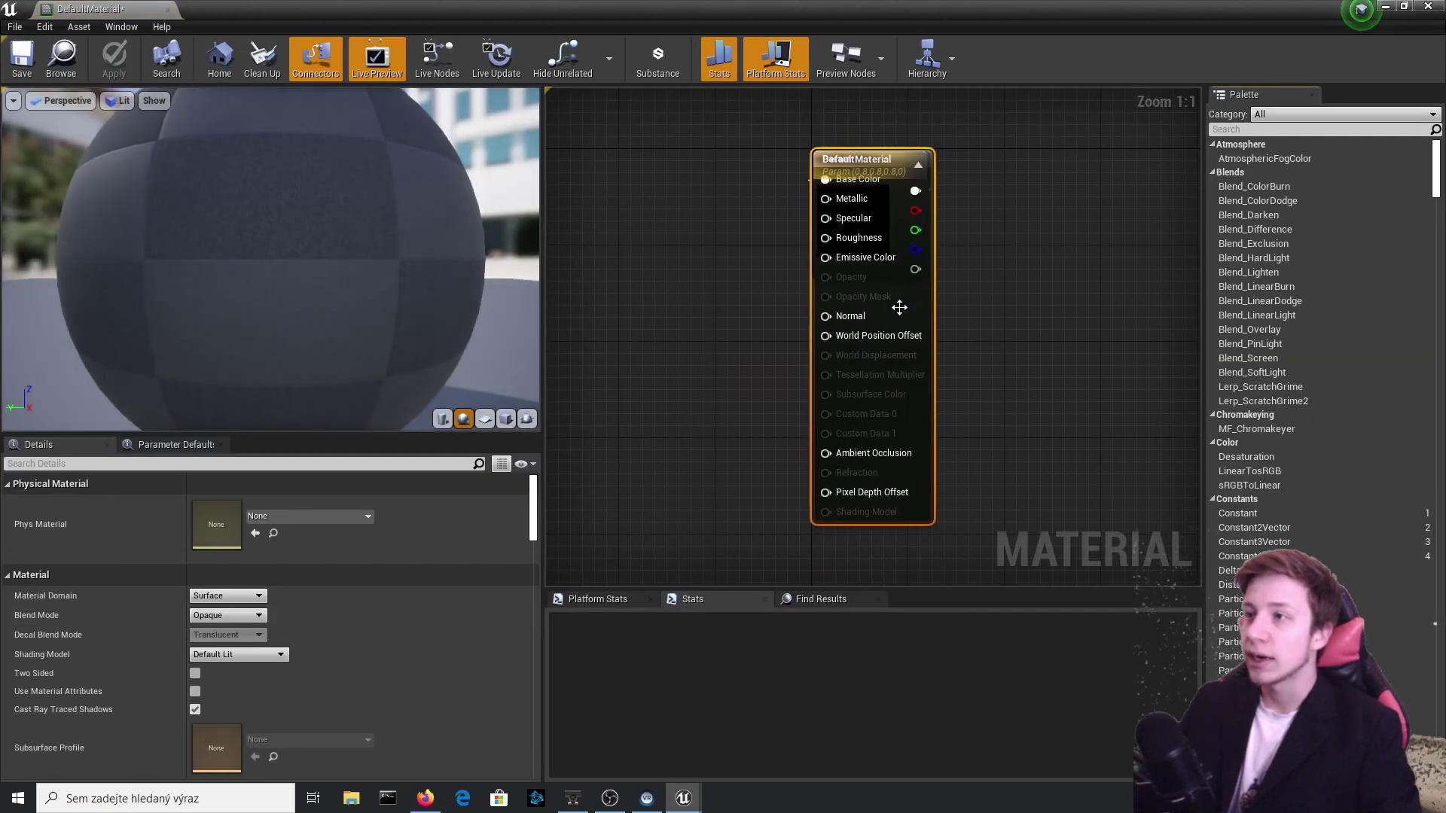
left_click_drag(903, 304, 1047, 292)
left_click(836, 255)
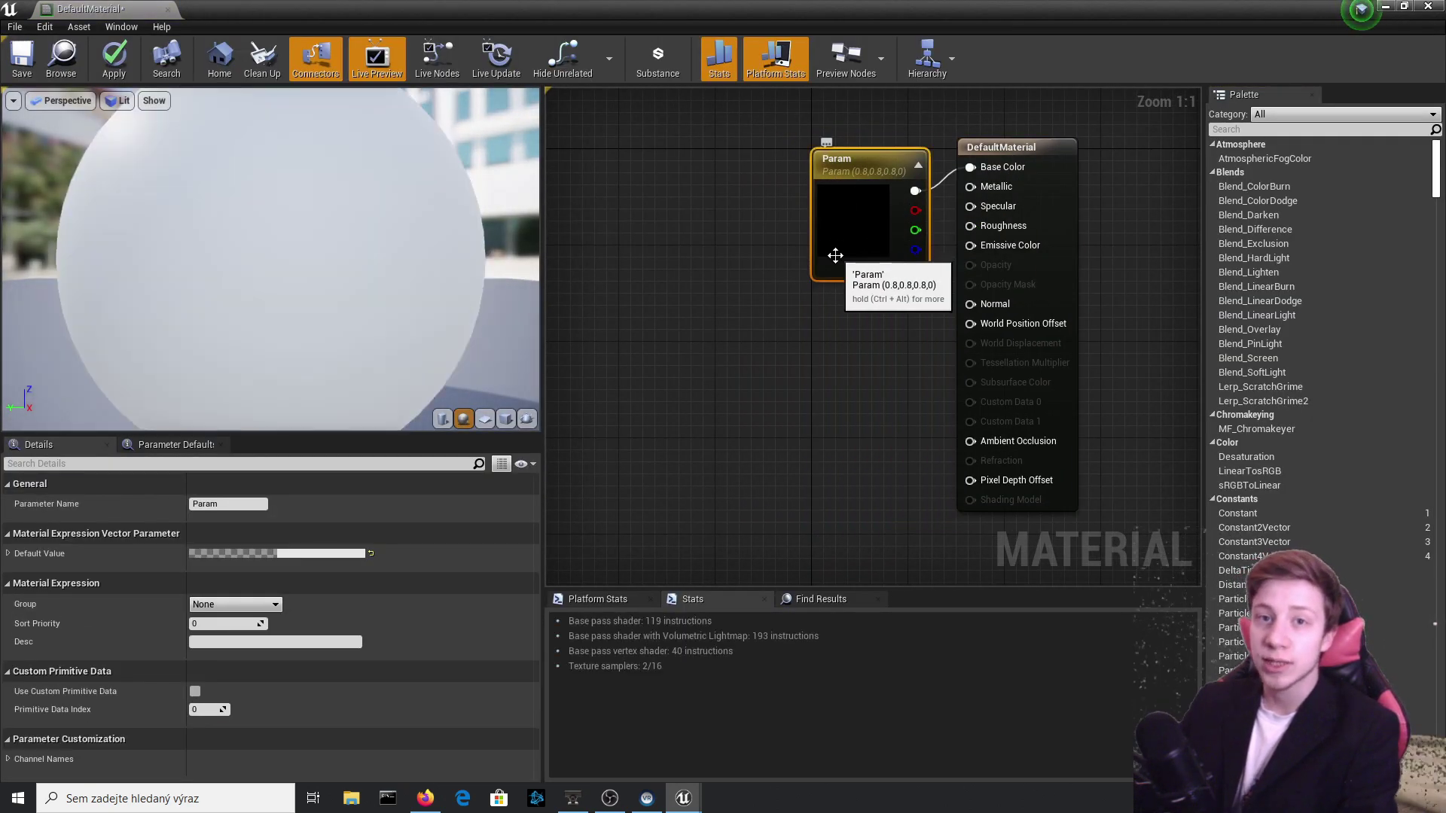
key("Delete")
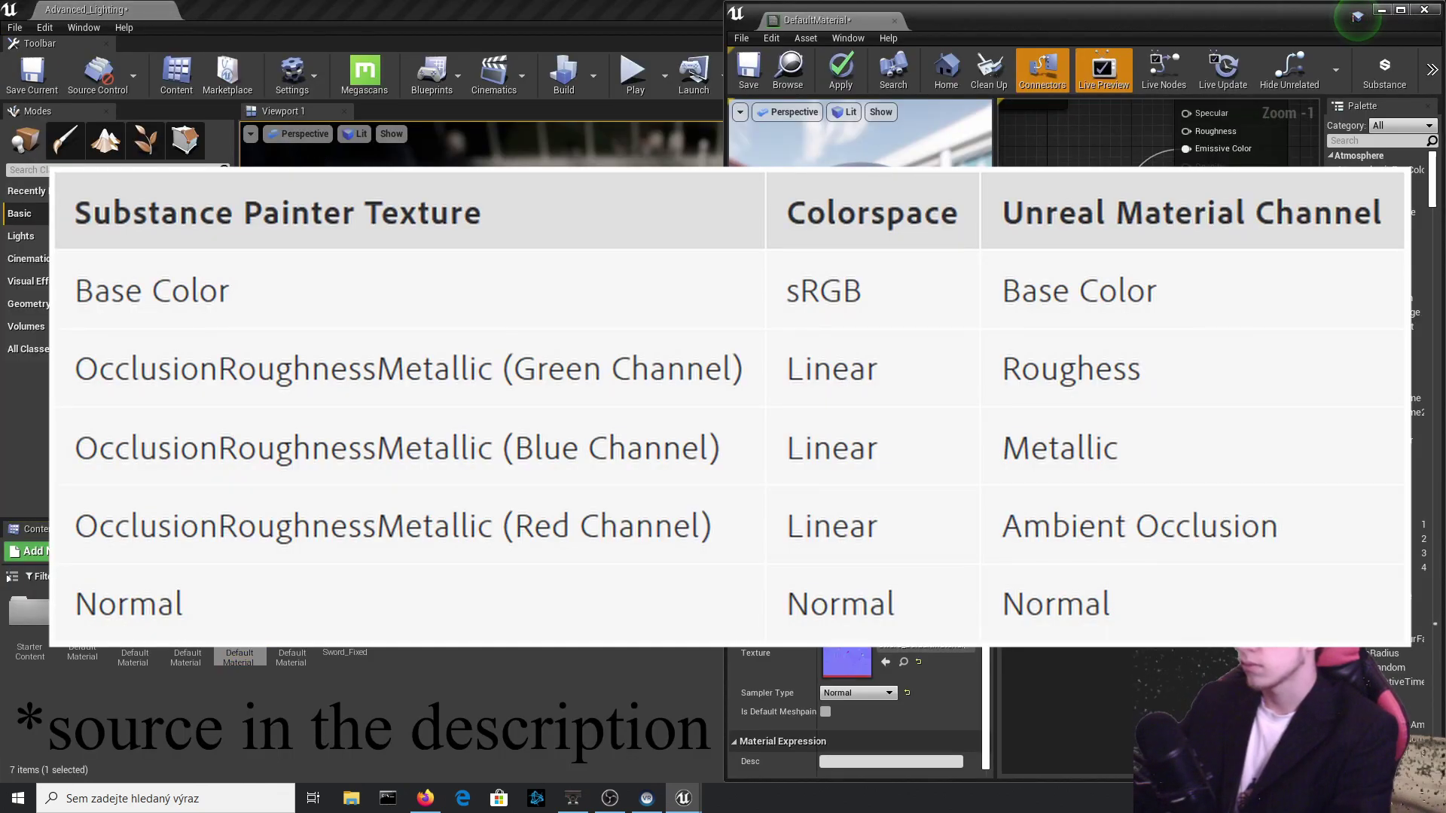
Add the sword's packed occlusion, roughness and metallic texture to the DefaultMaterial graph.
scroll(1160, 376, "down", 4)
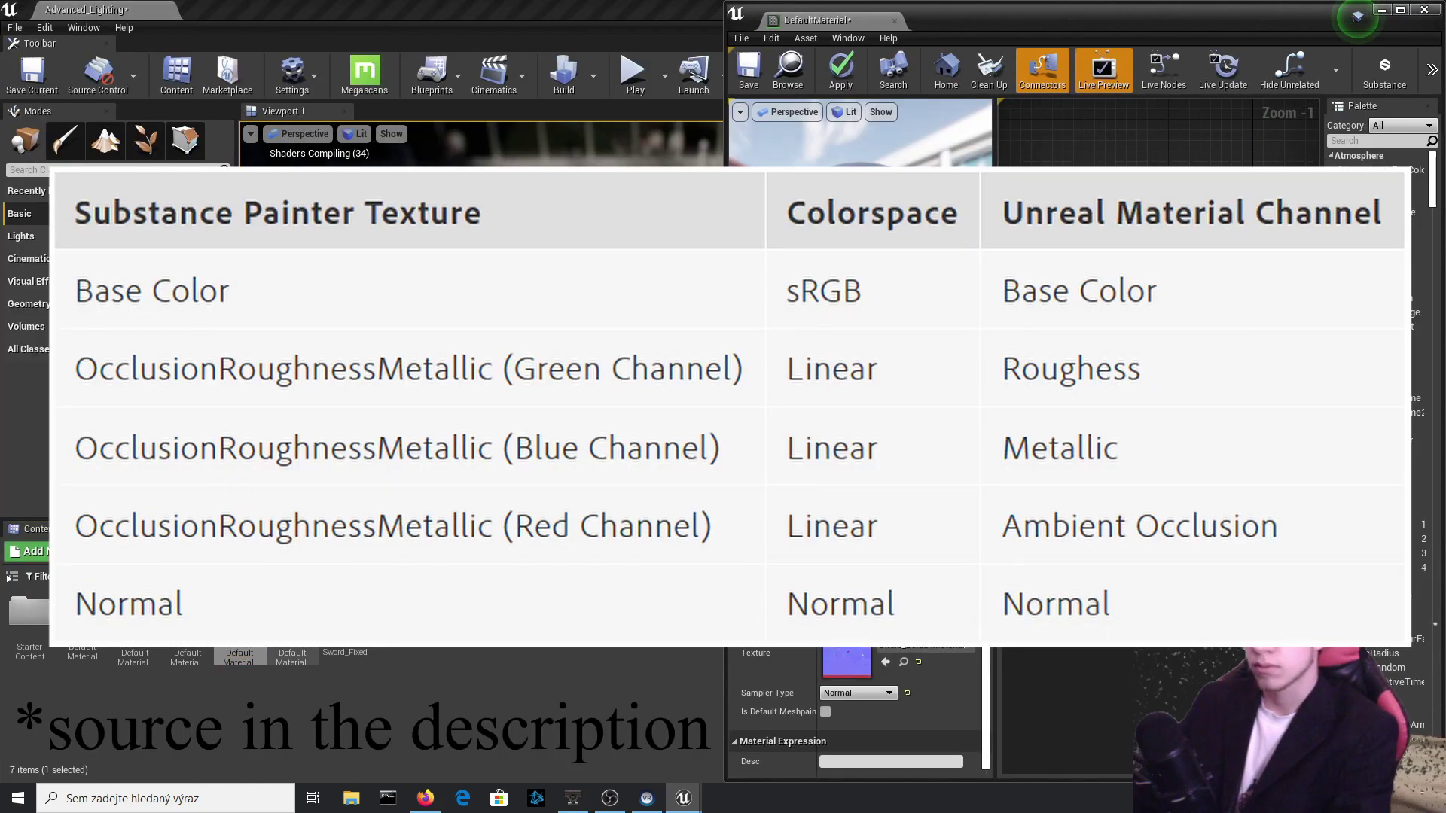
left_click_drag(293, 614, 1115, 407)
left_click(1114, 451)
scroll(1144, 407, "up", 3)
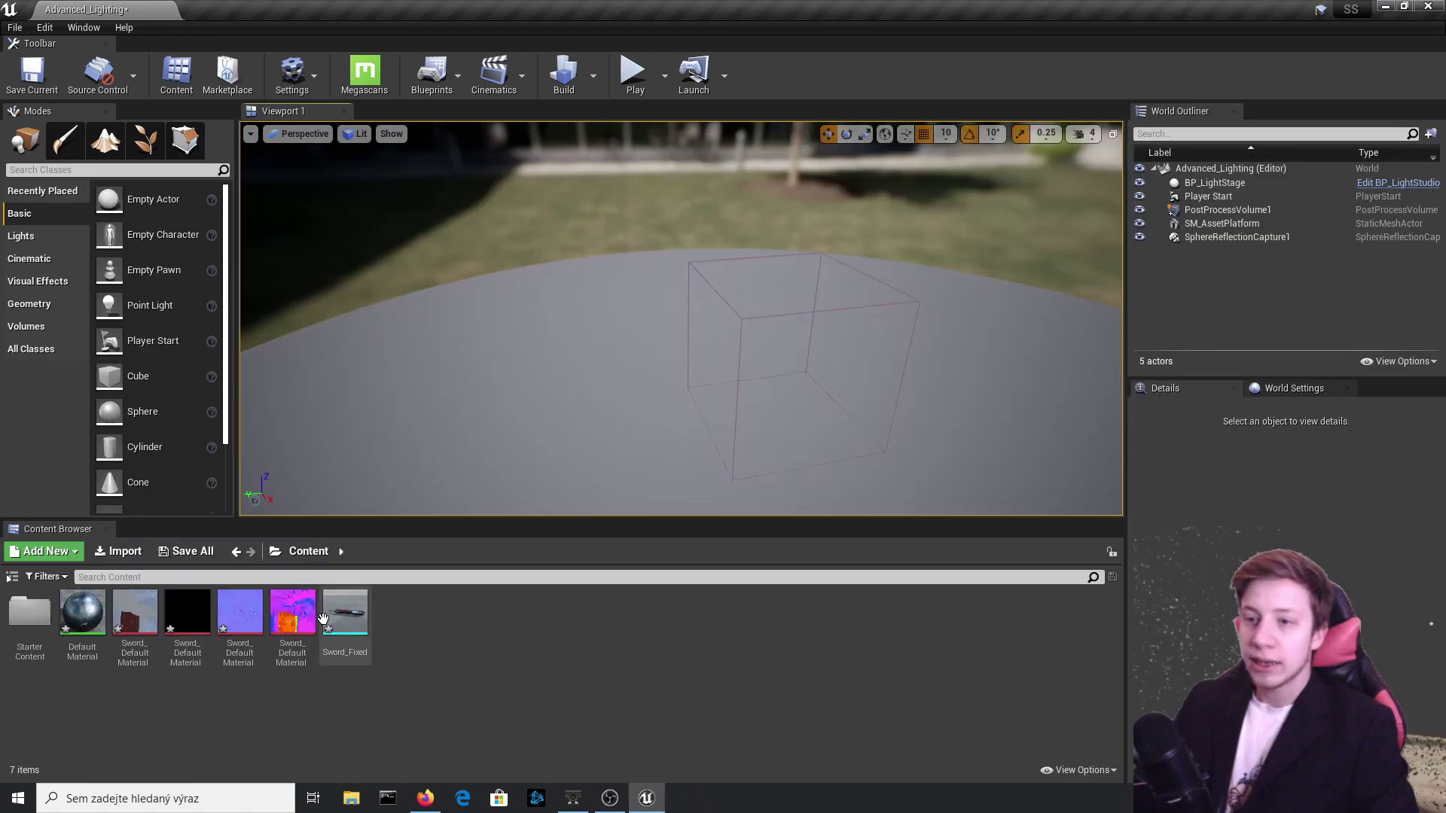
Place the Sword_Fixed mesh upright on the platform, enlarge it and tilt it by 20 degrees.
double_click(345, 617)
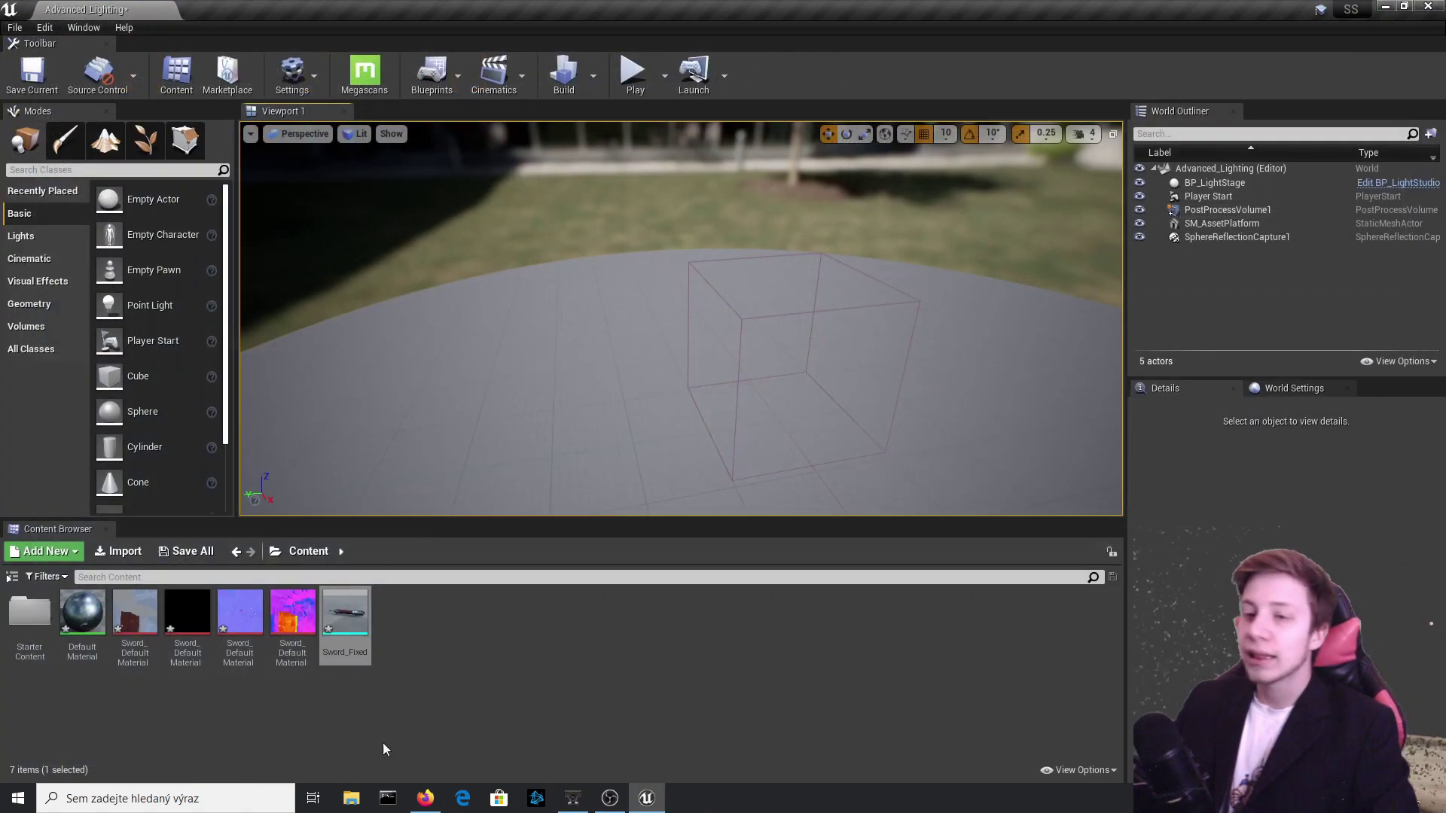
left_click_drag(346, 614, 777, 427)
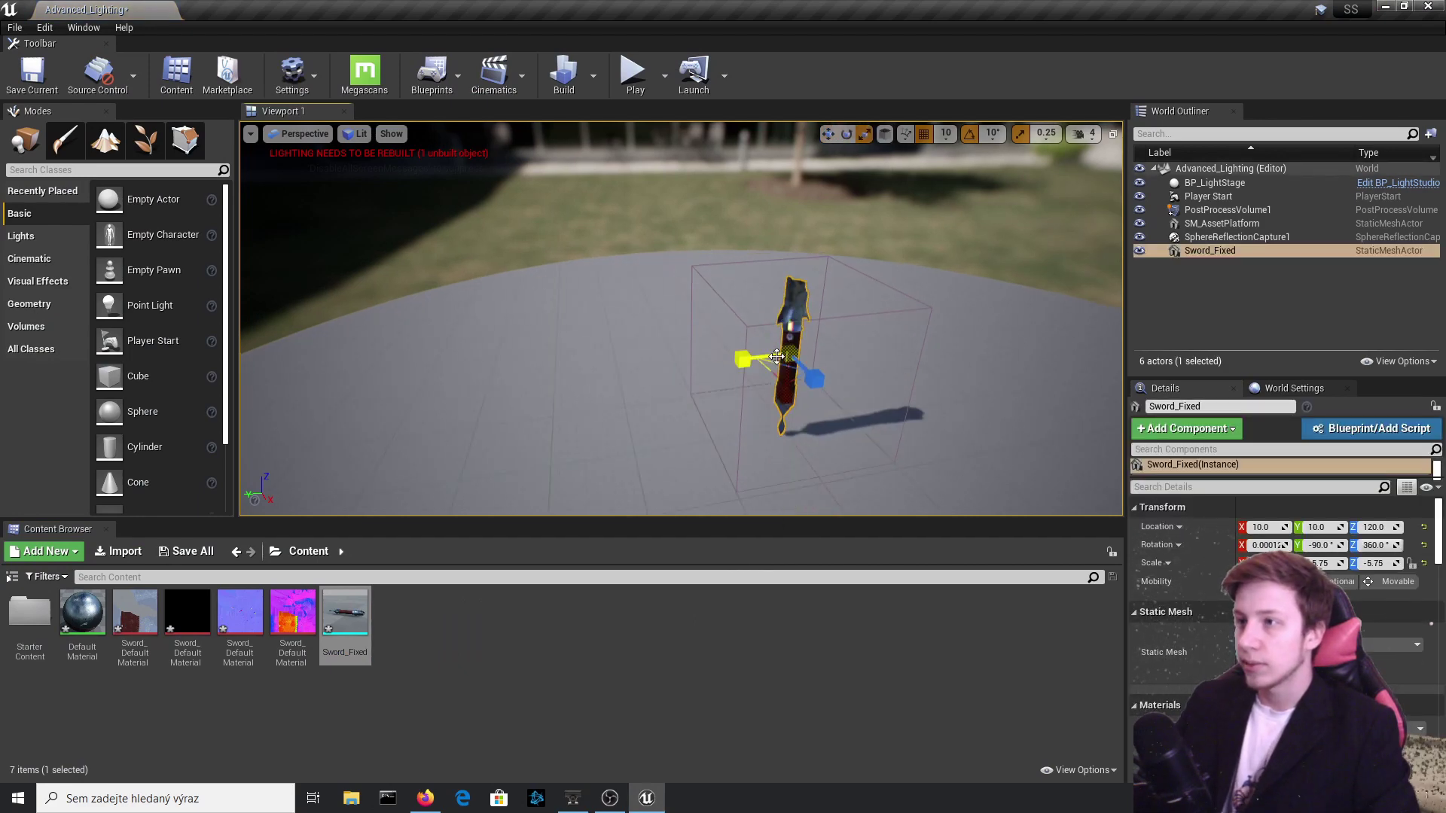
key("f")
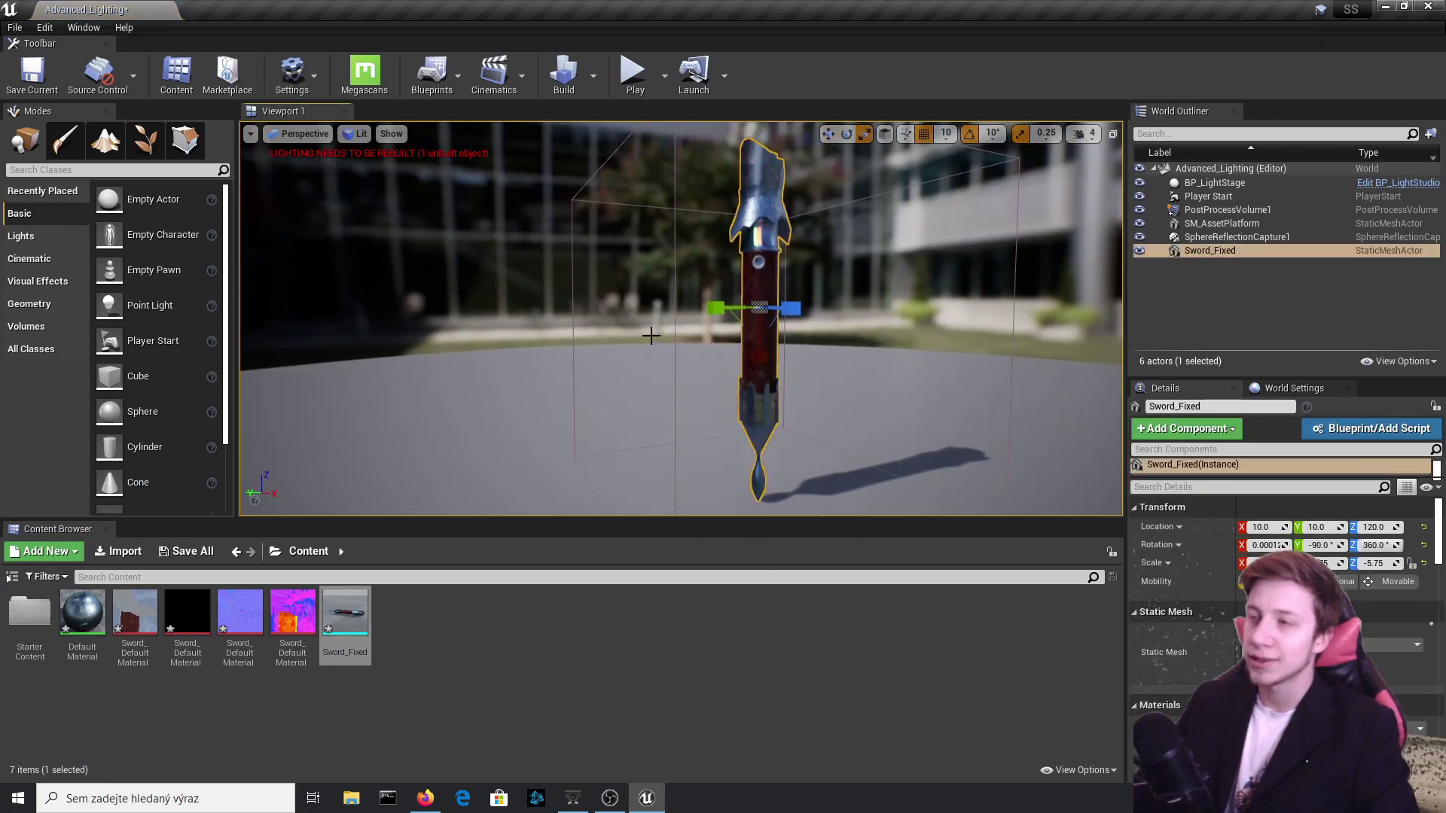
left_click_drag(728, 238, 753, 240)
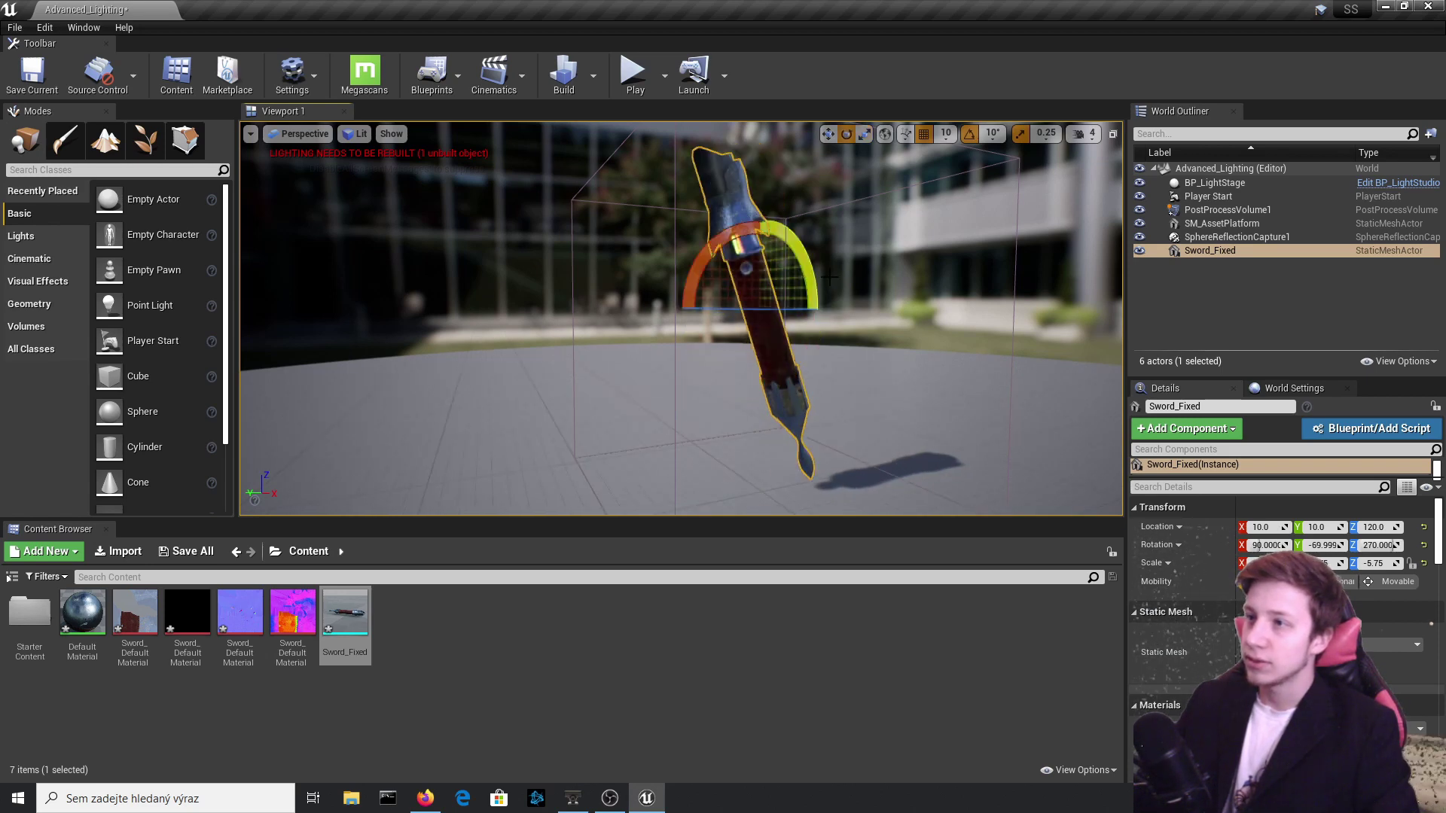
mouse_move(752, 301)
right_mouse_down()
mouse_move(798, 302)
mouse_move(768, 309)
right_mouse_up()
left_click(821, 249)
right_click_drag(821, 248, 903, 309)
mouse_move(677, 316)
right_mouse_down()
mouse_move(647, 312)
mouse_move(813, 312)
mouse_move(768, 320)
mouse_move(799, 312)
mouse_move(775, 403)
mouse_move(783, 350)
mouse_move(682, 353)
mouse_move(685, 324)
right_mouse_up()
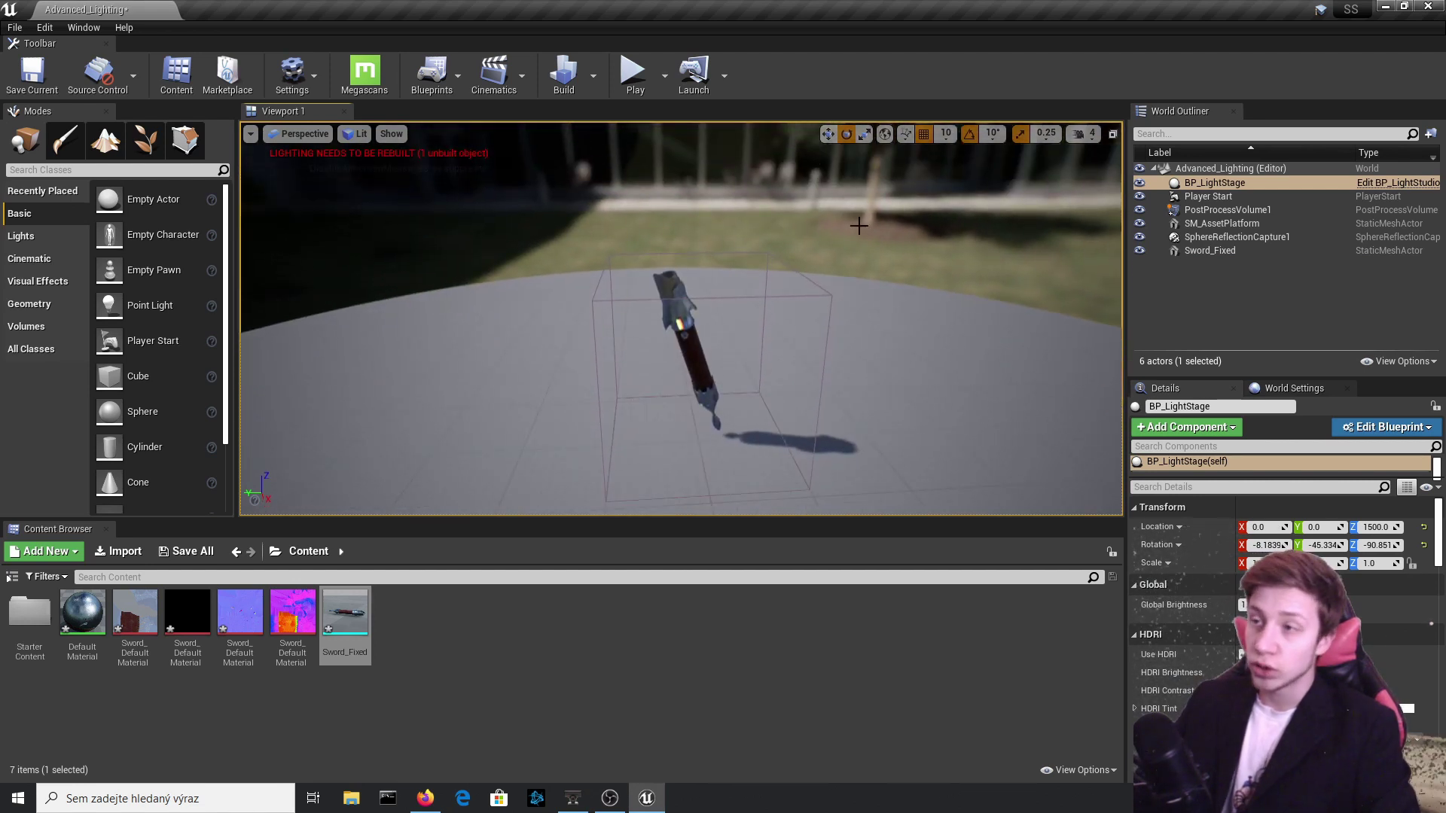
right_click_drag(600, 412, 634, 368)
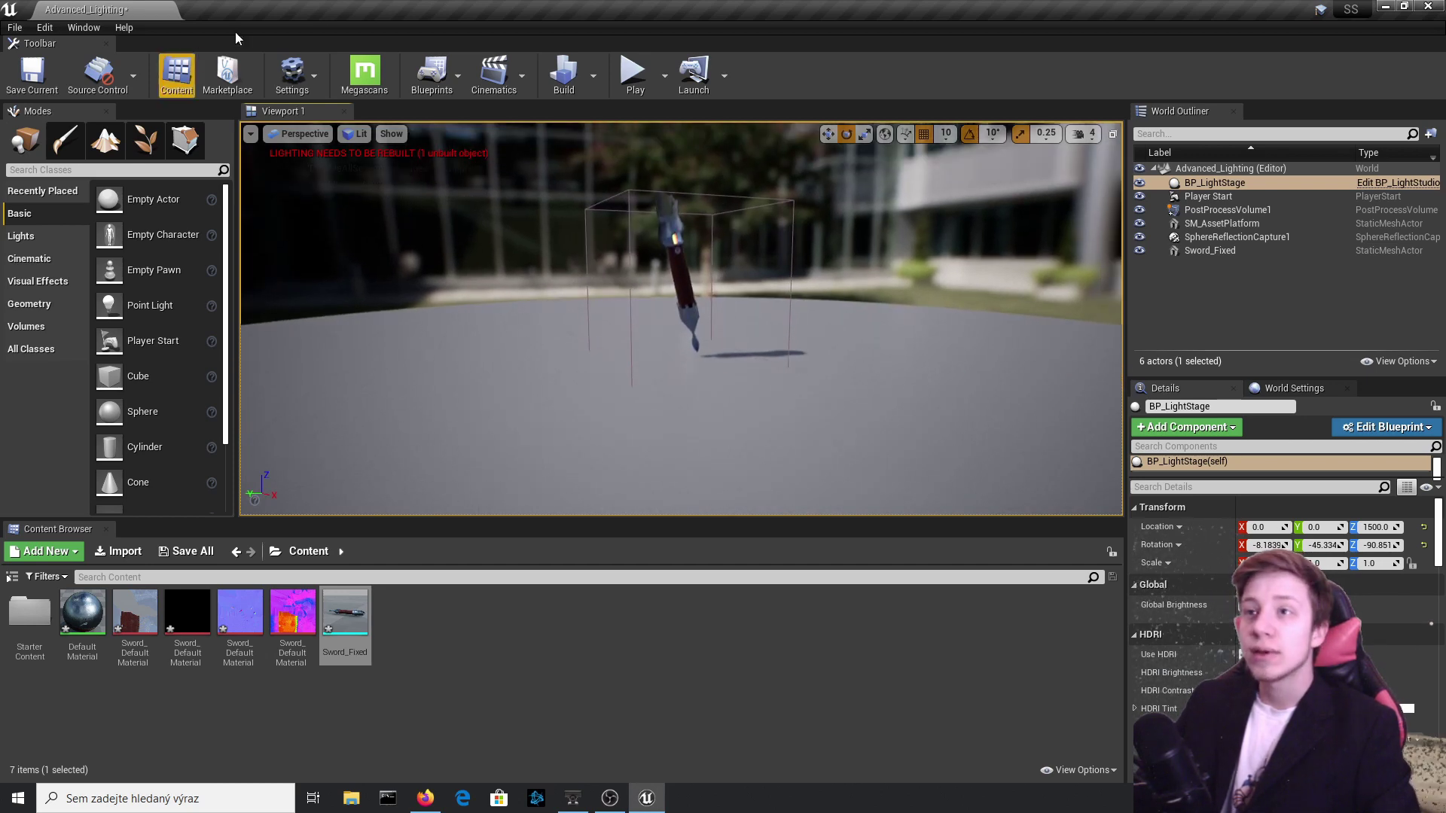
Create a master sequence with the default name, five shots and 5.0 s default duration.
left_click(524, 80)
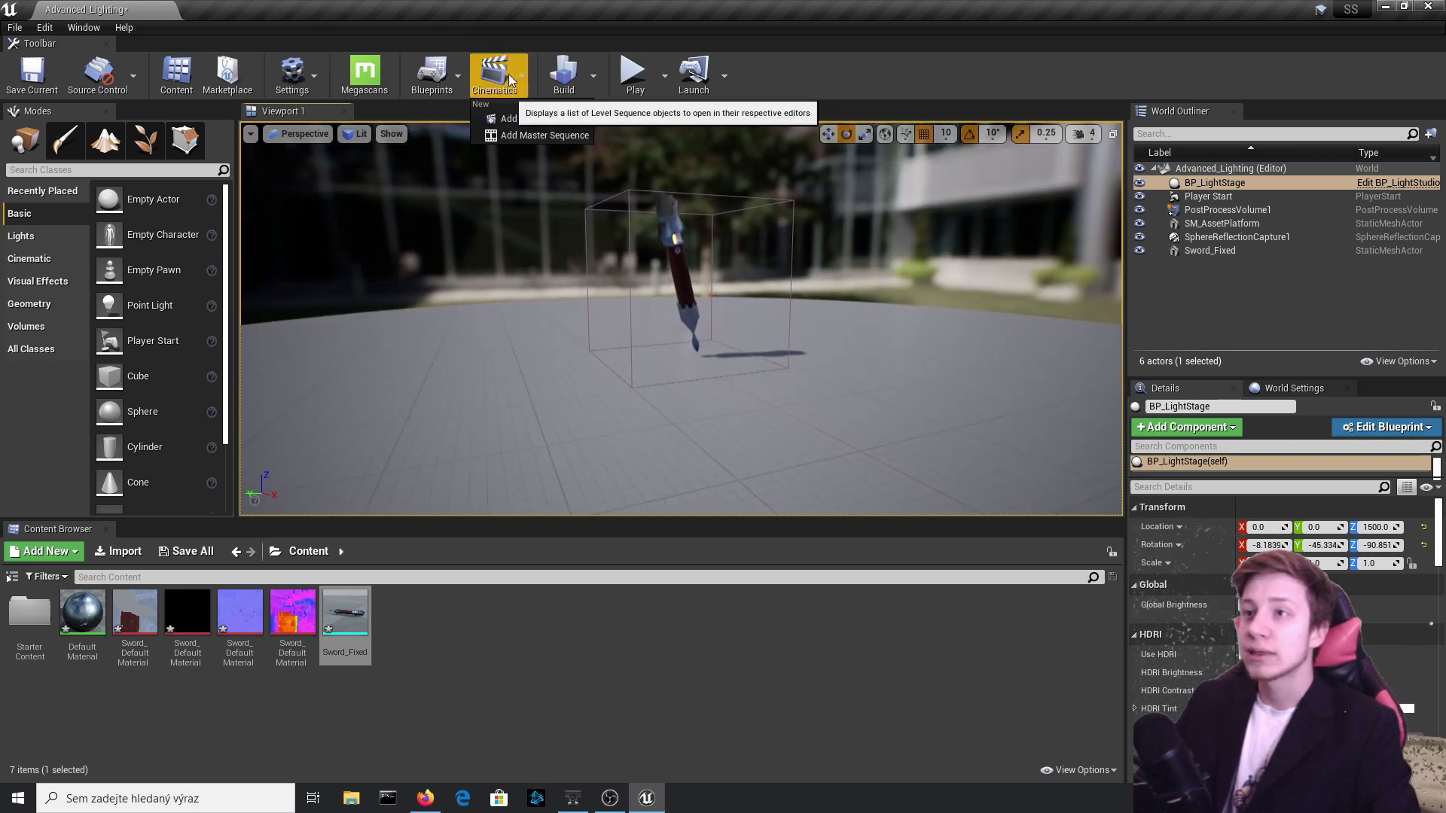
left_click(542, 135)
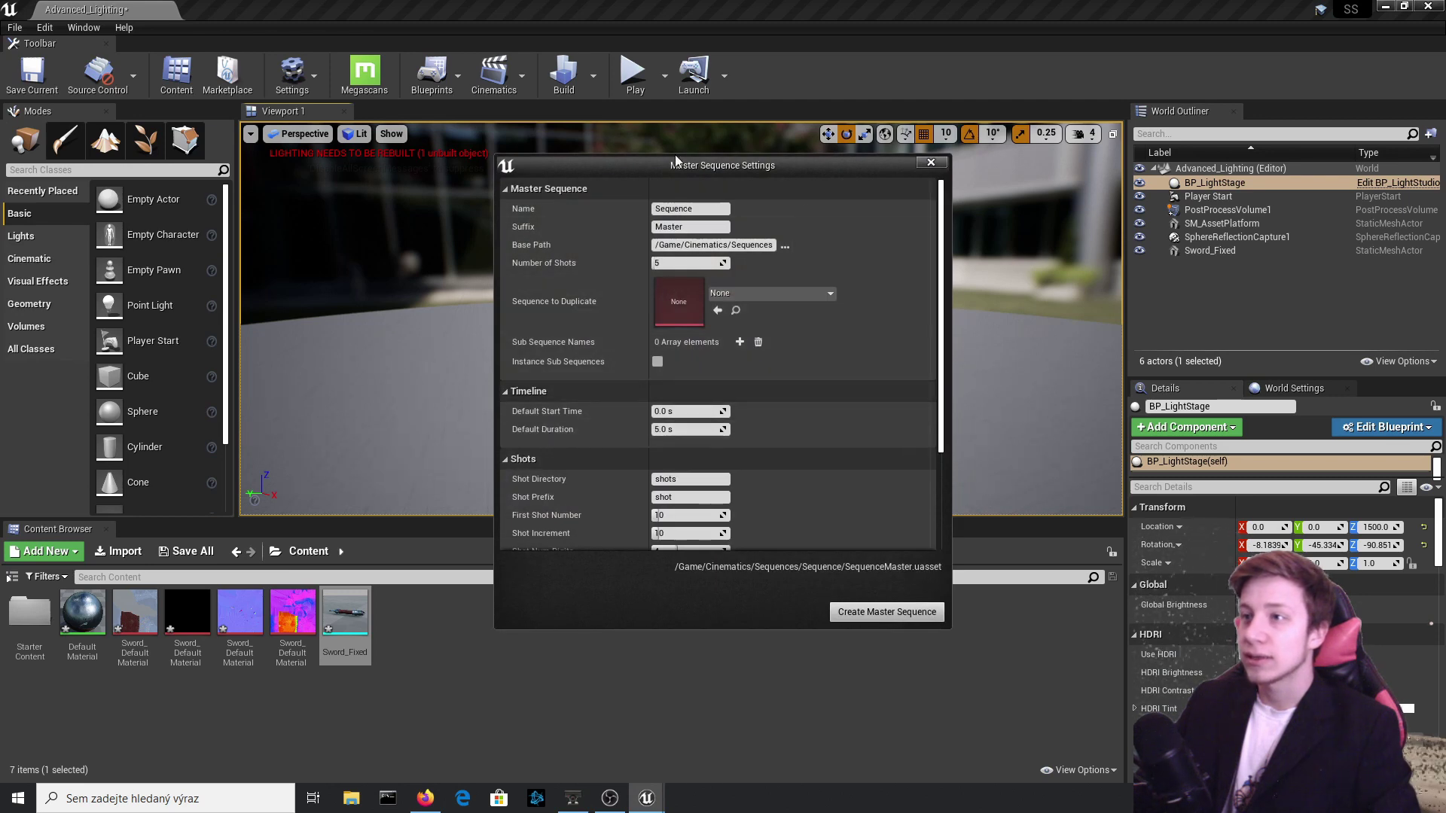
left_click(875, 612)
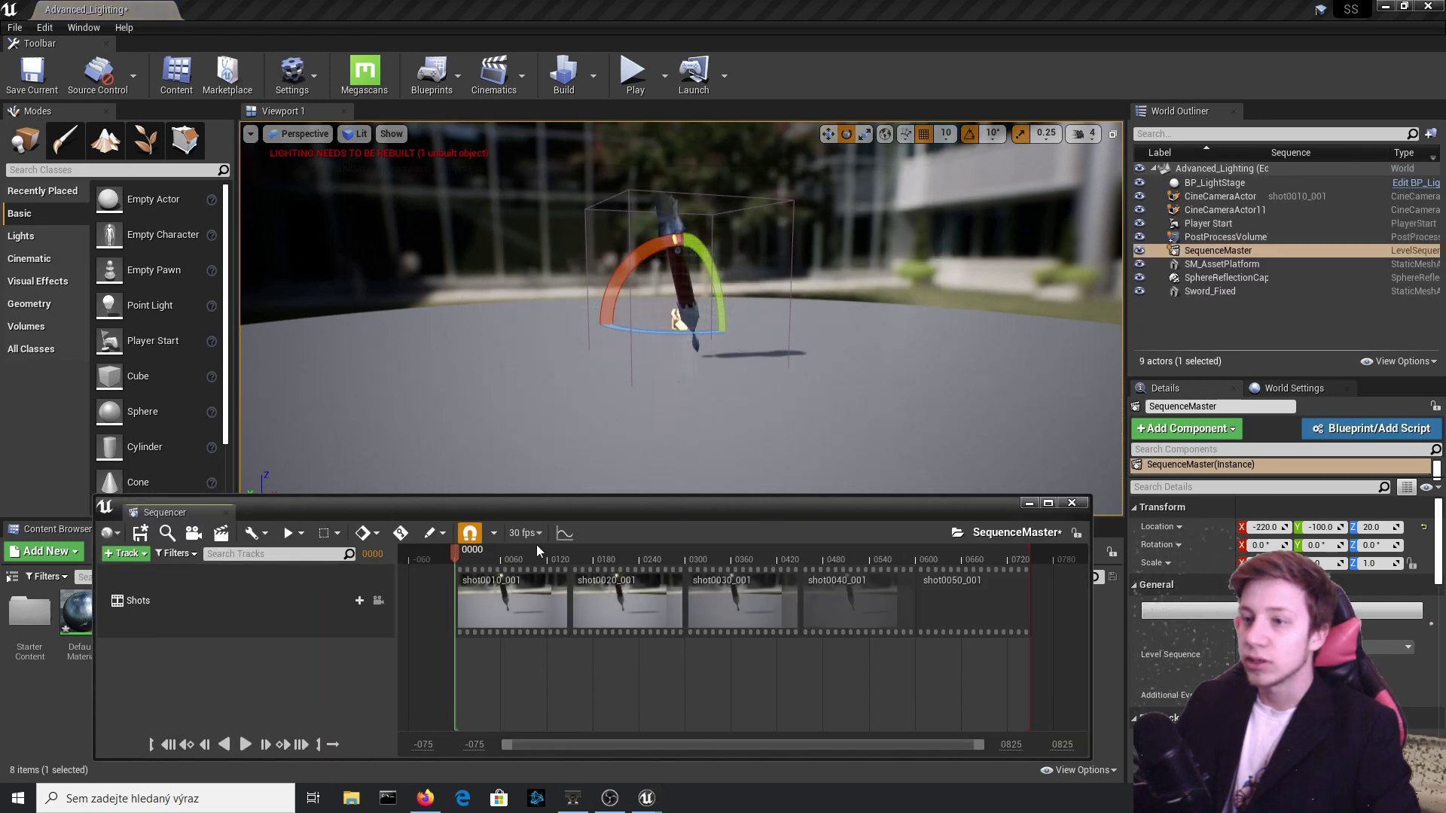
Delete shot0010_001 and the Shots track from SequenceMaster and close the Sequencer.
left_click(483, 612)
key("Delete")
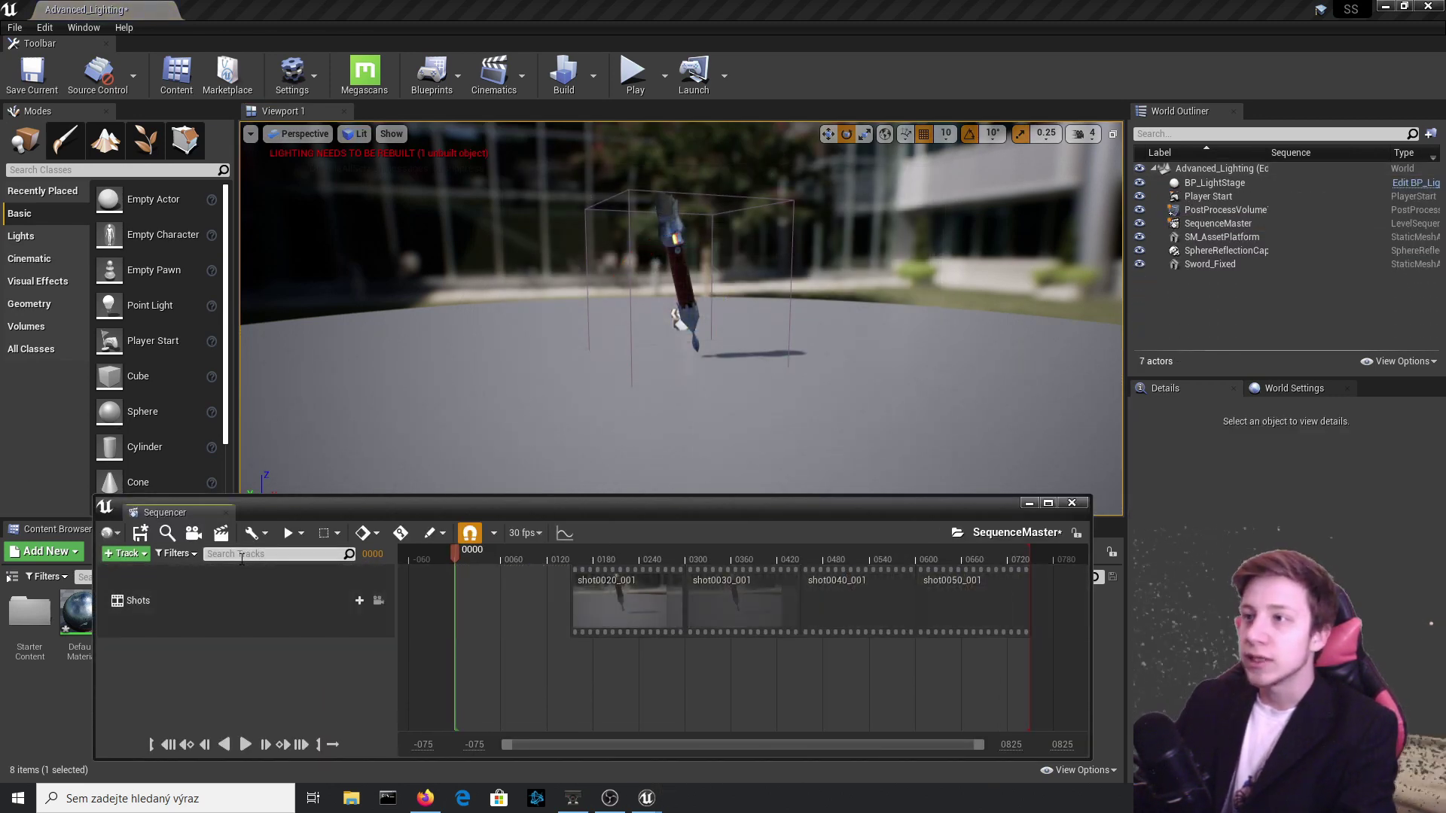
left_click(296, 608)
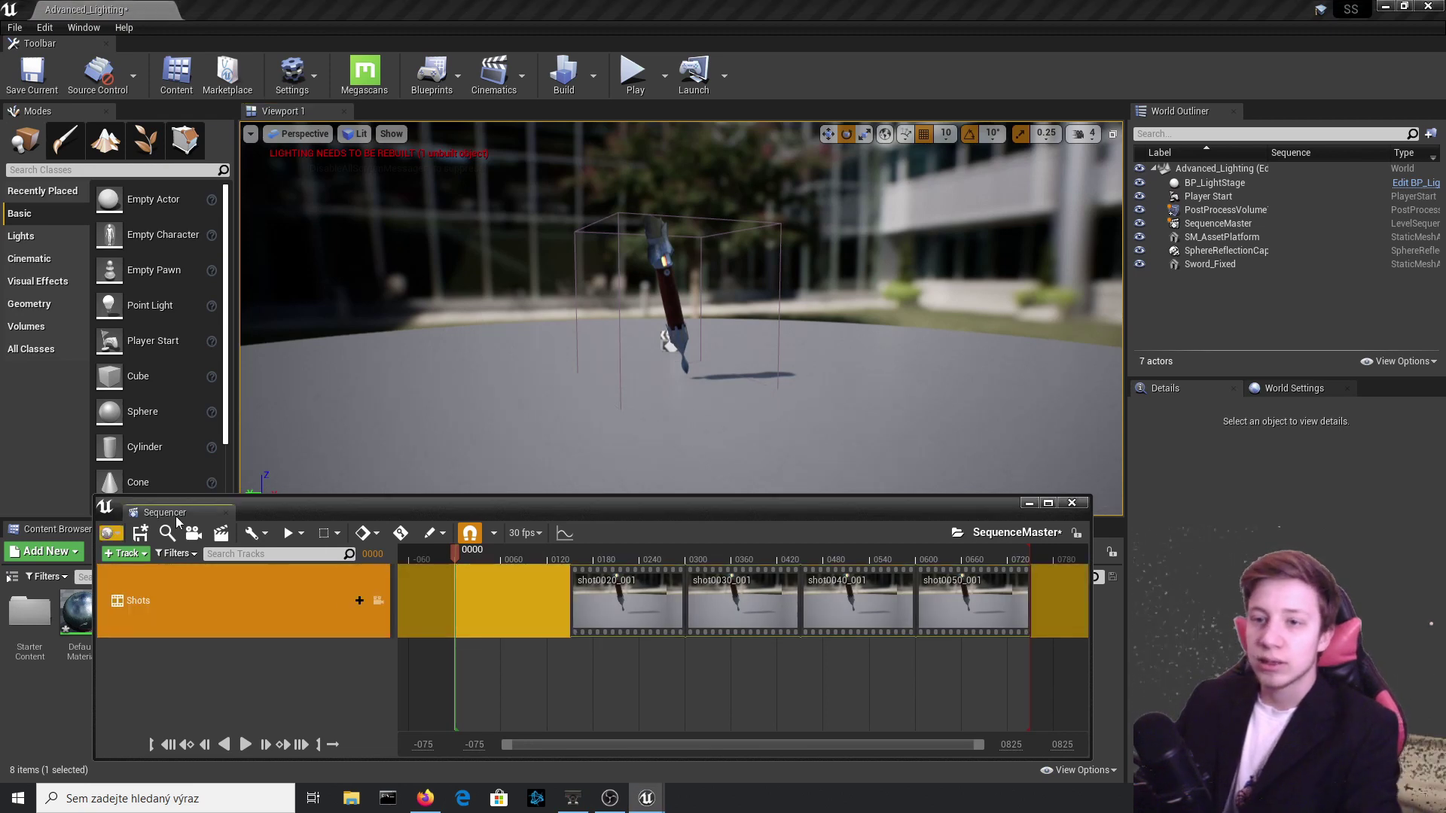
key("Delete")
right_click_drag(603, 212, 604, 211)
left_click(1072, 502)
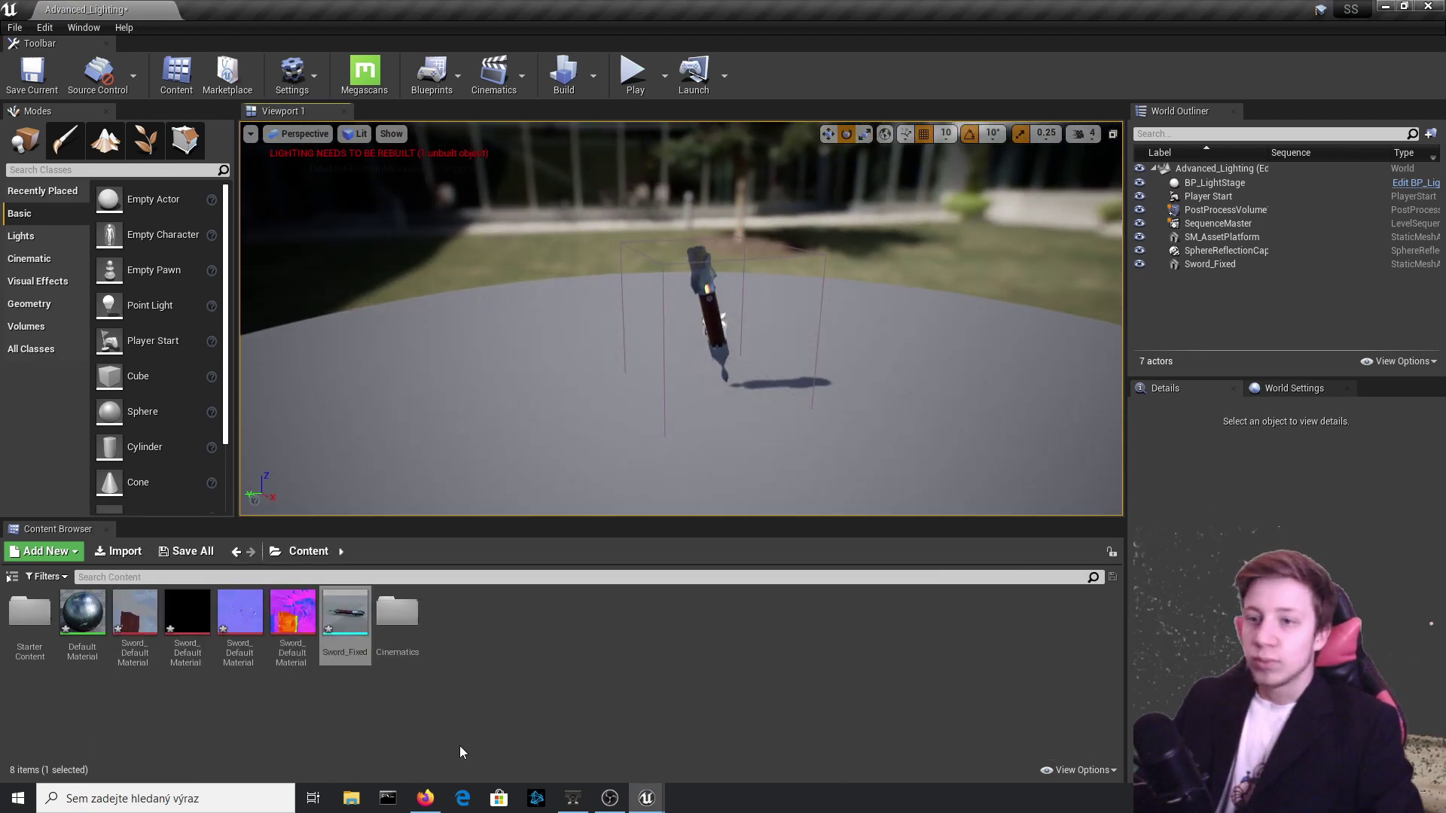
Import the shanghai_bund_4k and studio_small_03_8k HDRI images into the StarterContent HDRI folder.
mouse_move(648, 274)
right_mouse_down()
mouse_move(648, 223)
mouse_move(648, 256)
mouse_move(655, 226)
mouse_move(659, 249)
mouse_move(632, 248)
mouse_move(632, 287)
mouse_move(649, 268)
right_mouse_up()
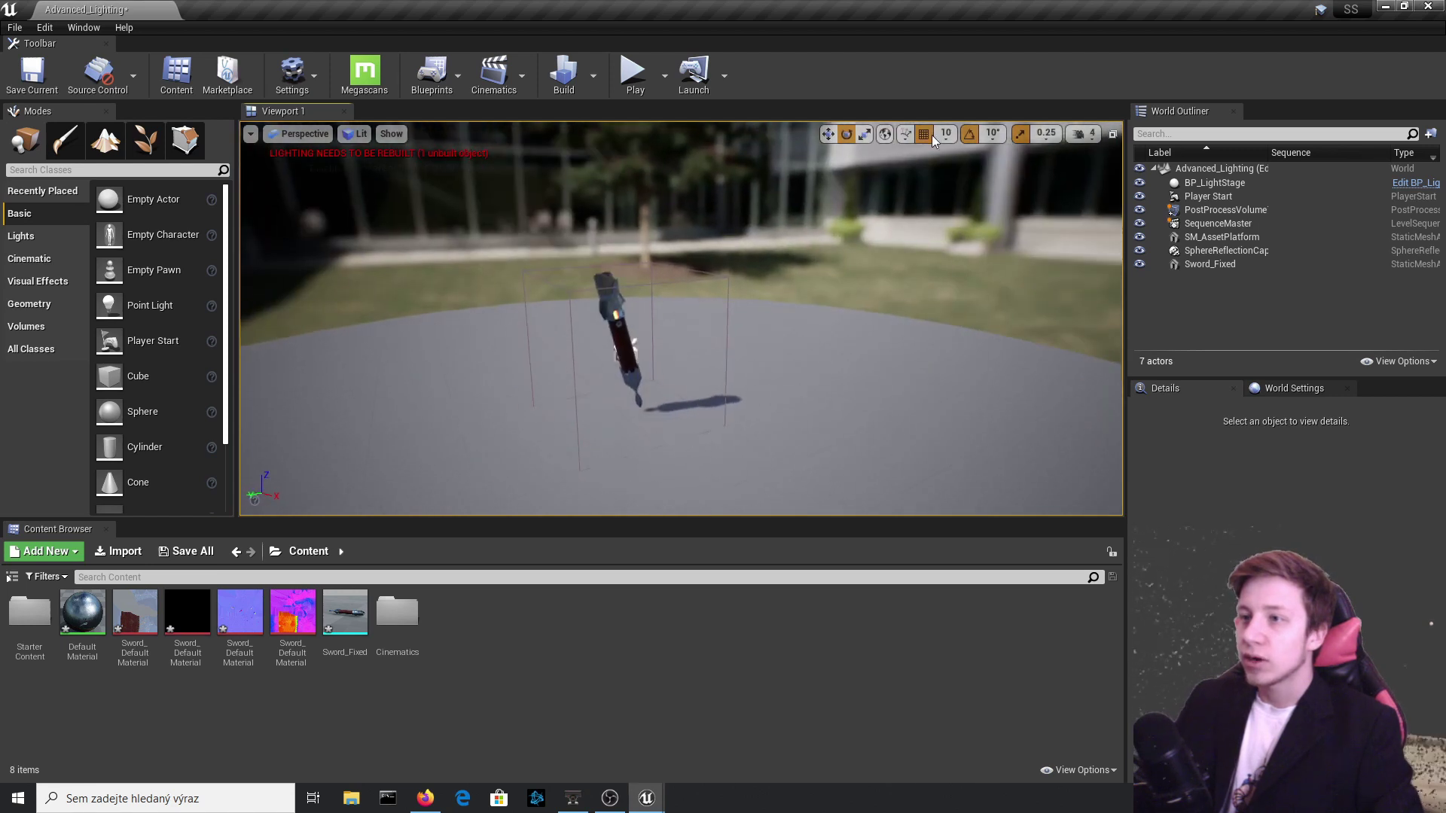
double_click(28, 616)
double_click(185, 635)
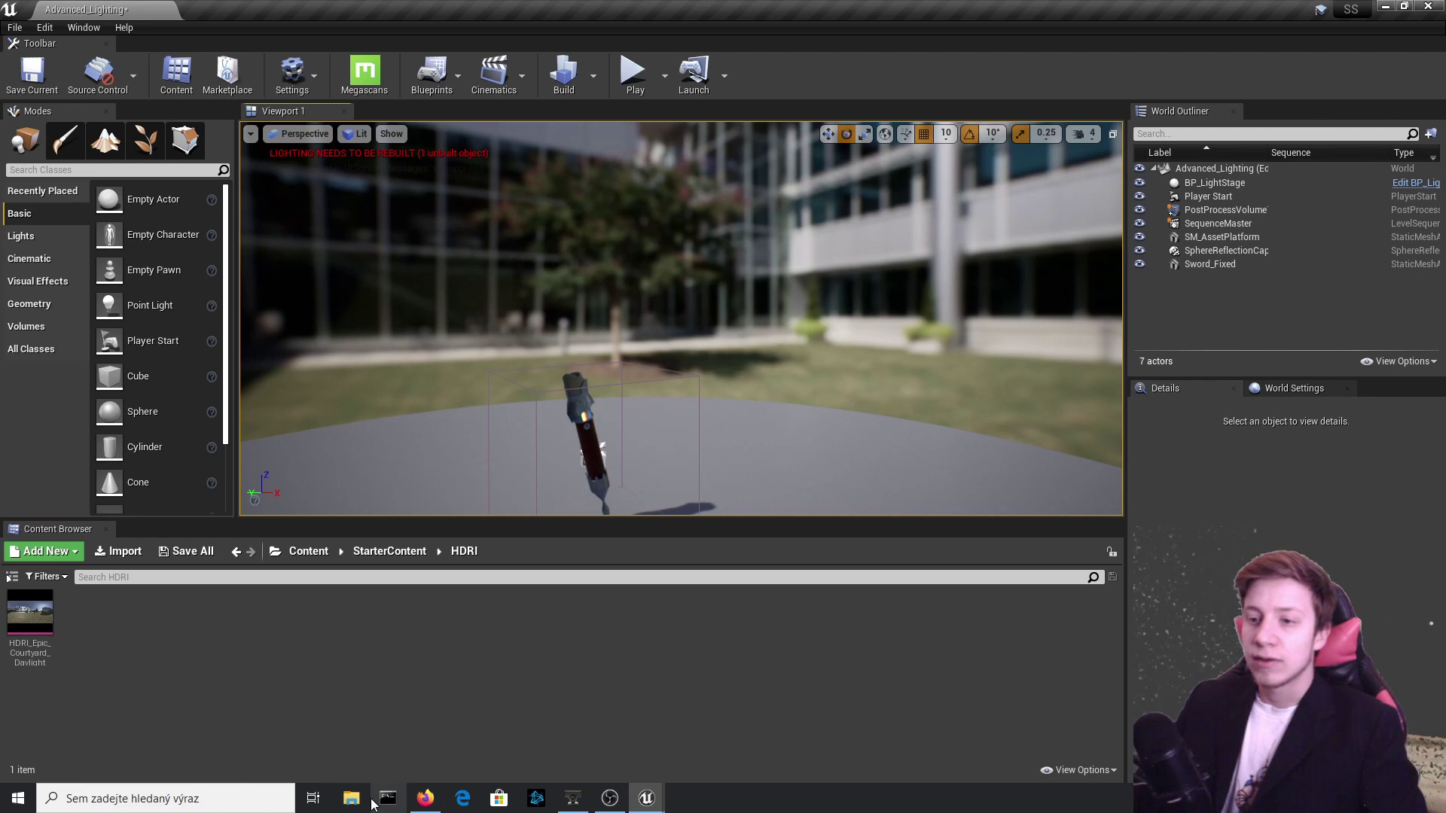
left_click(359, 803)
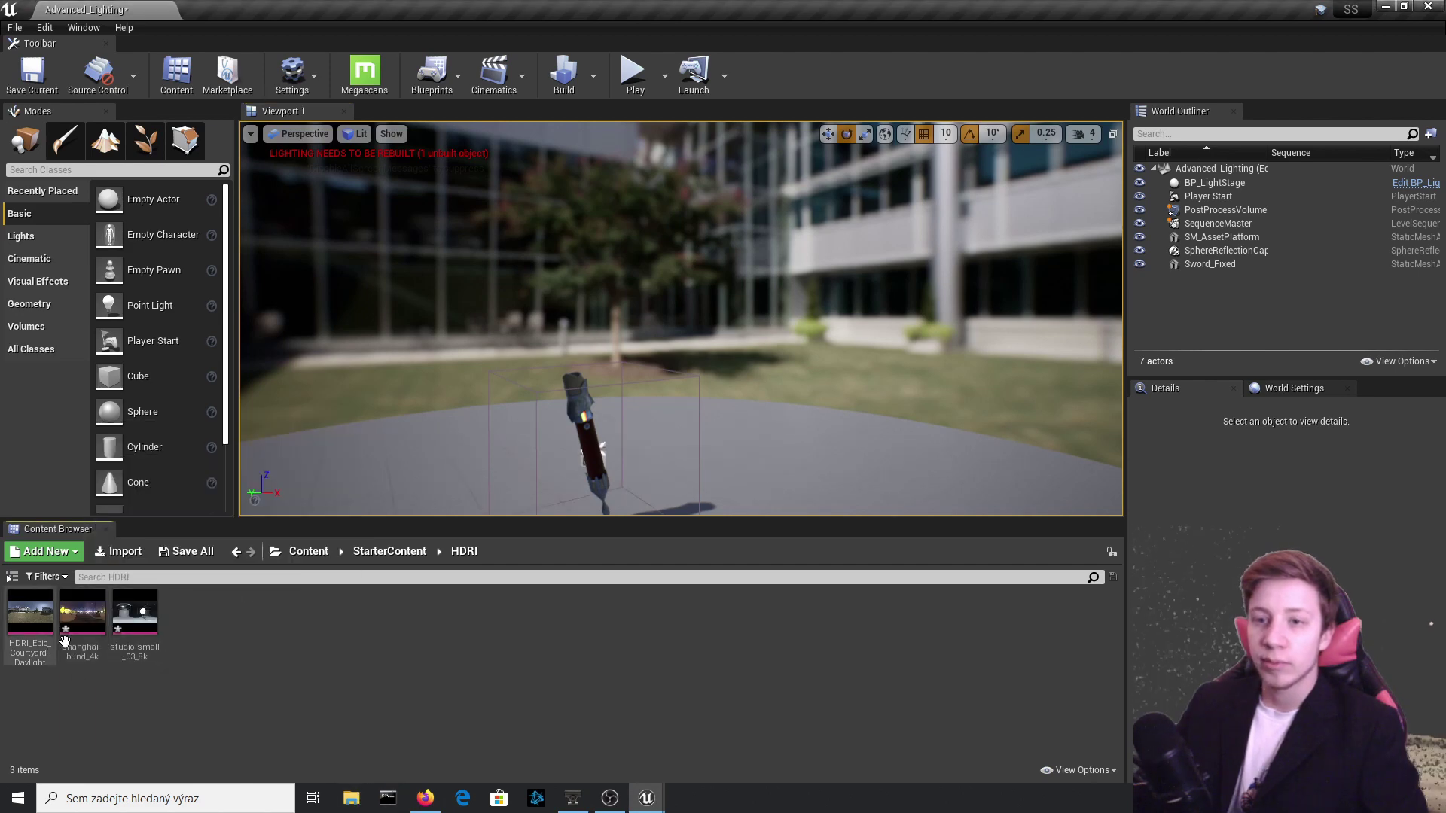
left_click(131, 655)
left_click(97, 623)
key("Right")
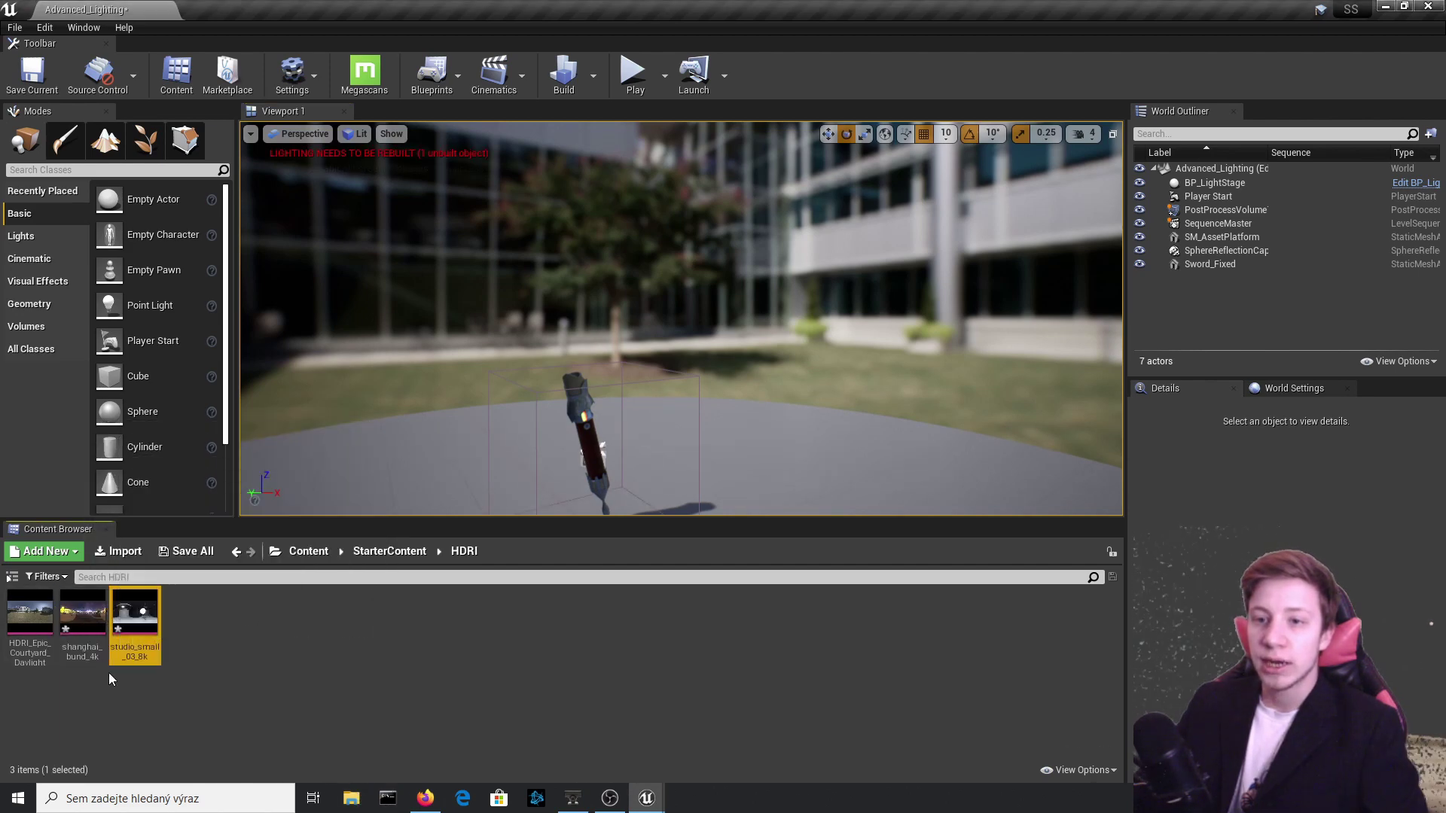
left_click(137, 619)
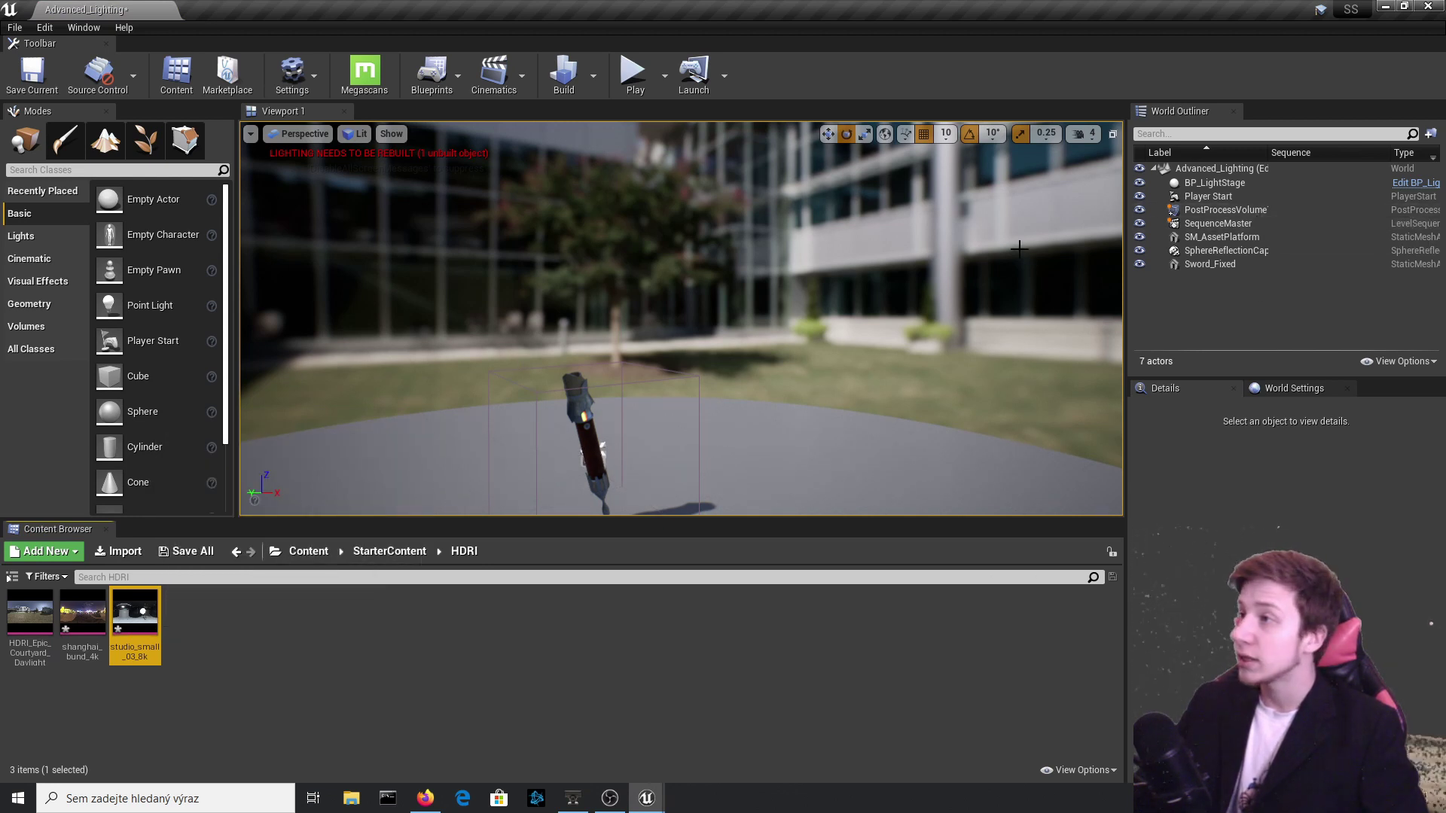
Set the HDRI Cubemap of BP_LightStage to shanghai_bund_4k and check the sword's new lighting.
left_click(1241, 182)
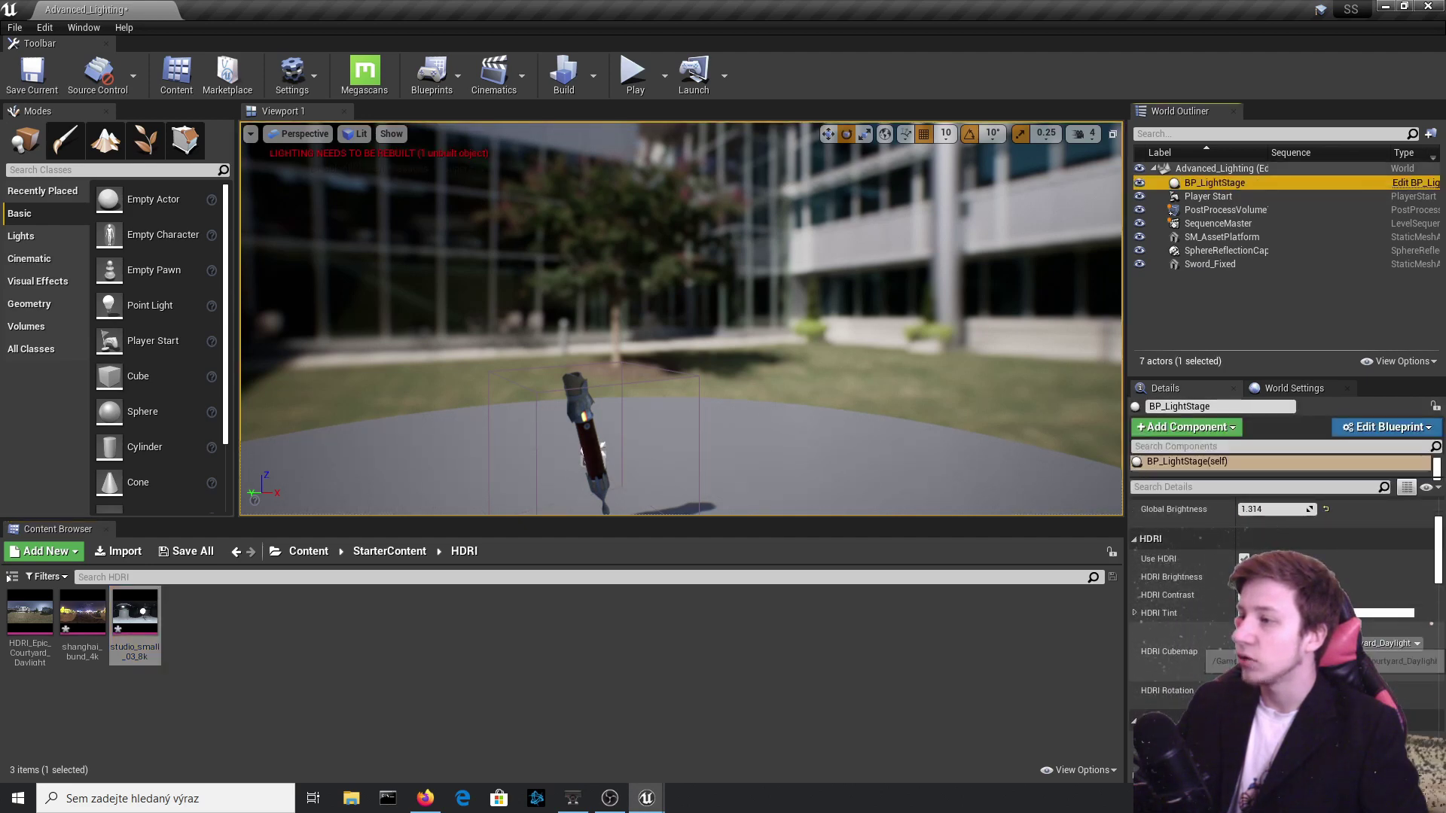
left_click(1325, 643)
left_click(1326, 643)
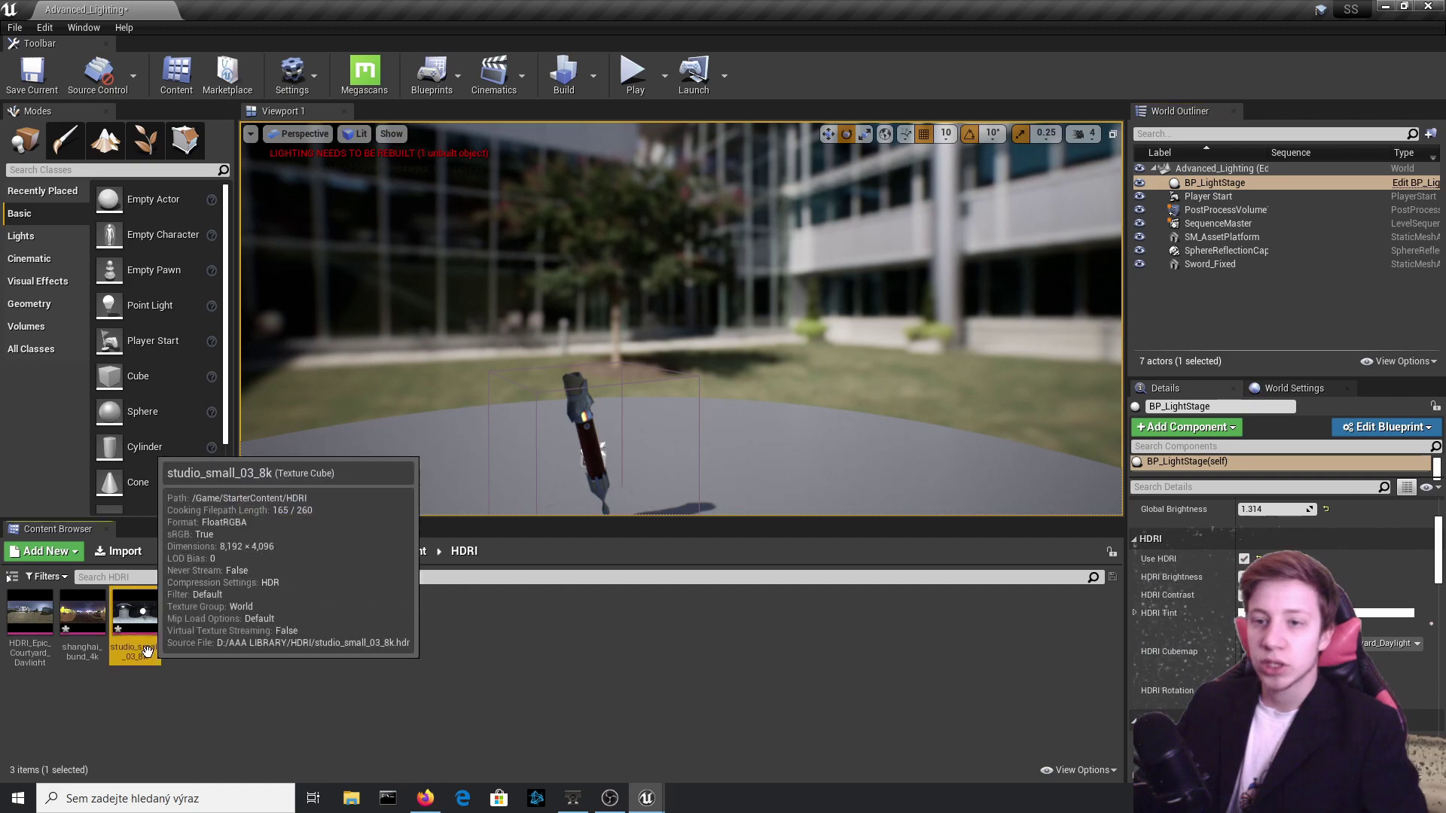
left_click_drag(83, 613, 1272, 655)
right_click_drag(826, 442, 595, 384)
left_click_drag(610, 407, 565, 371)
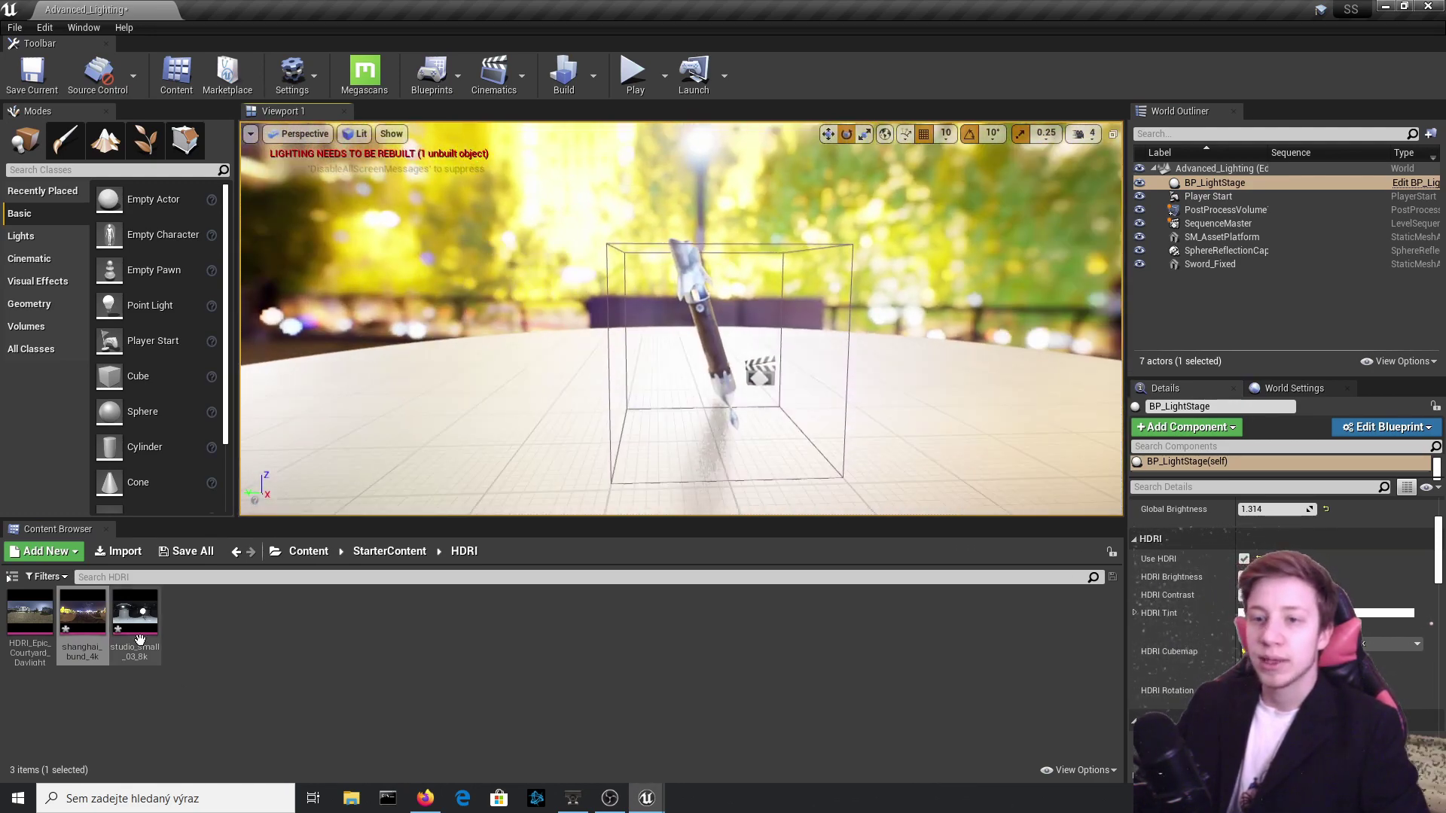
Set the HDRI Cubemap of BP_LightStage to studio_small_03_8k and inspect the sword under the new lighting.
left_click_drag(135, 614, 1393, 652)
left_click_drag(1289, 650, 1284, 651)
right_click_drag(687, 365, 836, 393)
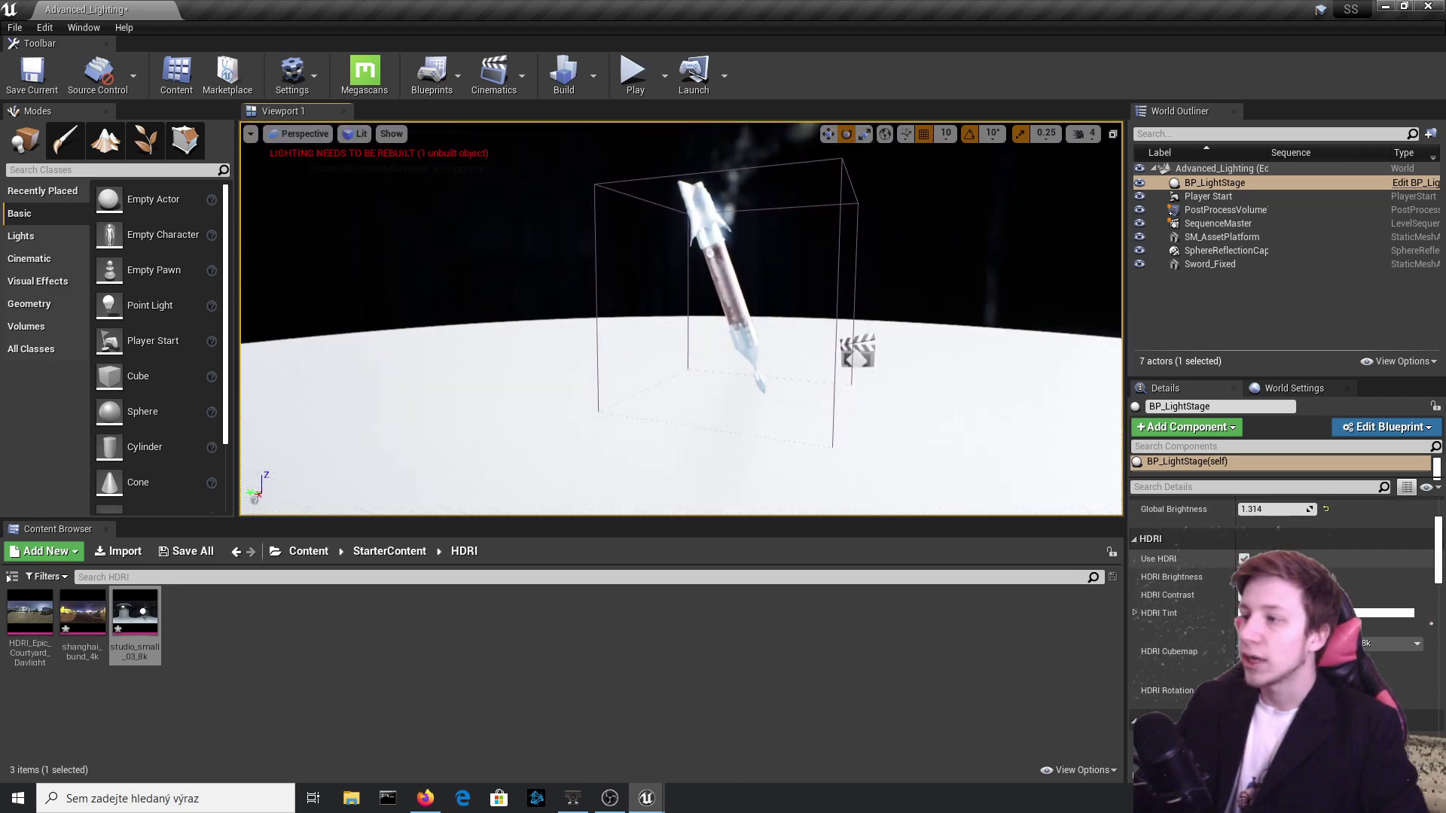
right_click_drag(941, 410, 925, 391)
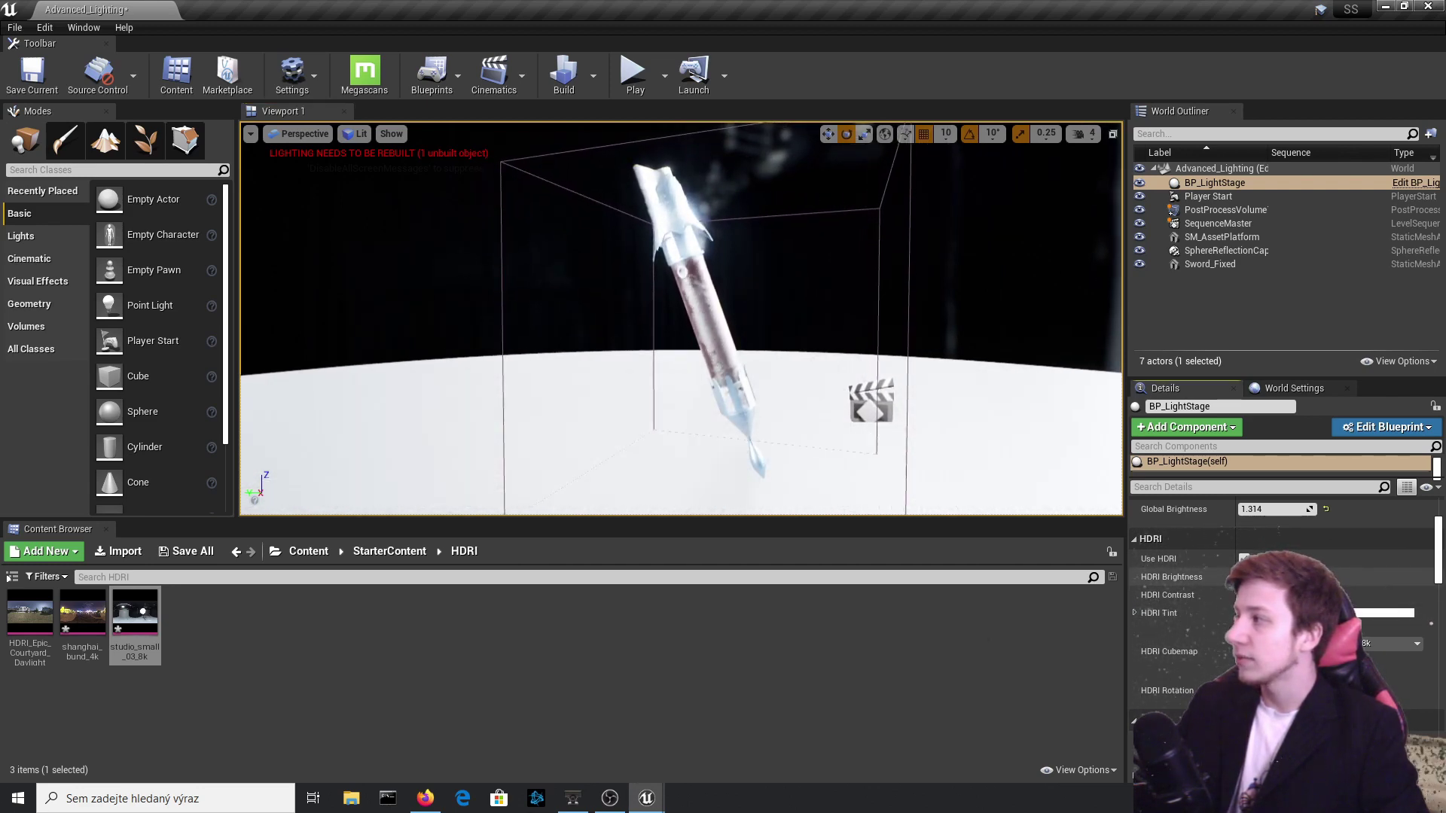
Set BP_LightStage's HDRI Brightness to 0.3 and lower its HDRI Contrast to about 0.87.
scroll(1217, 566, "down", 3)
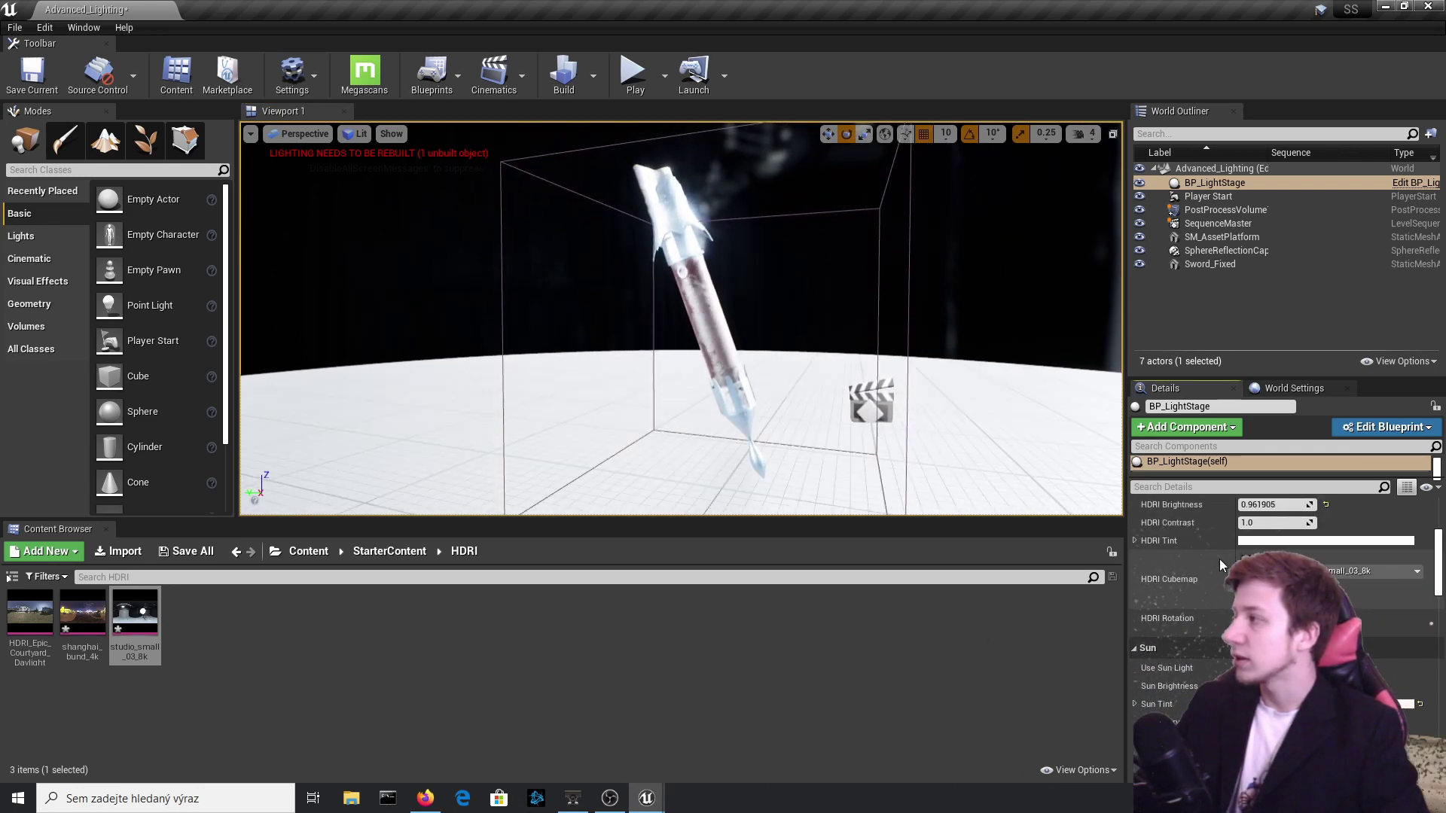
left_click_drag(1264, 376, 1266, 196)
left_click_drag(1290, 360, 1219, 359)
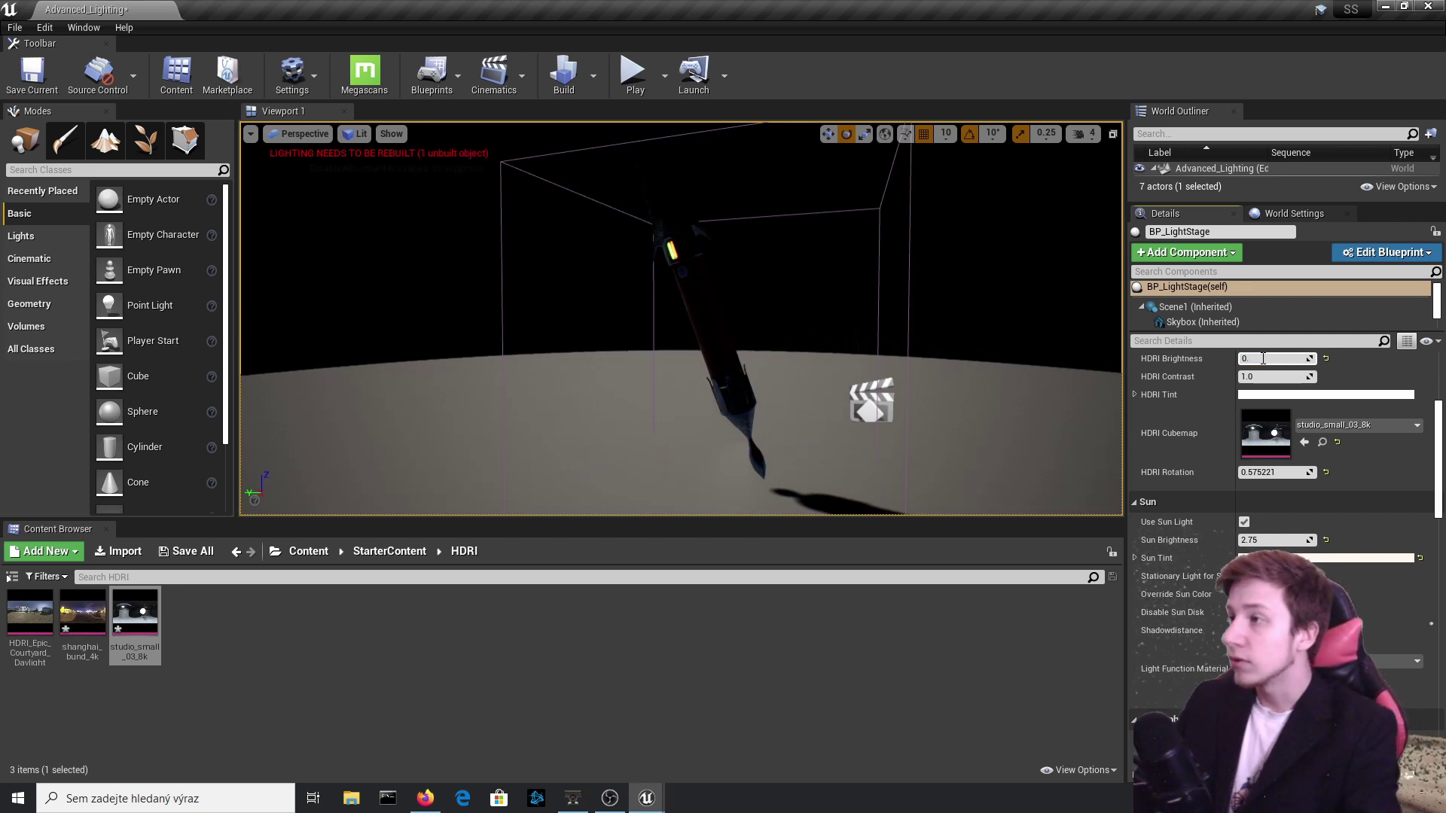
type("8")
key("Return")
type("0.4")
key("Return")
type("0.3")
key("Return")
right_click_drag(1039, 347, 677, 335)
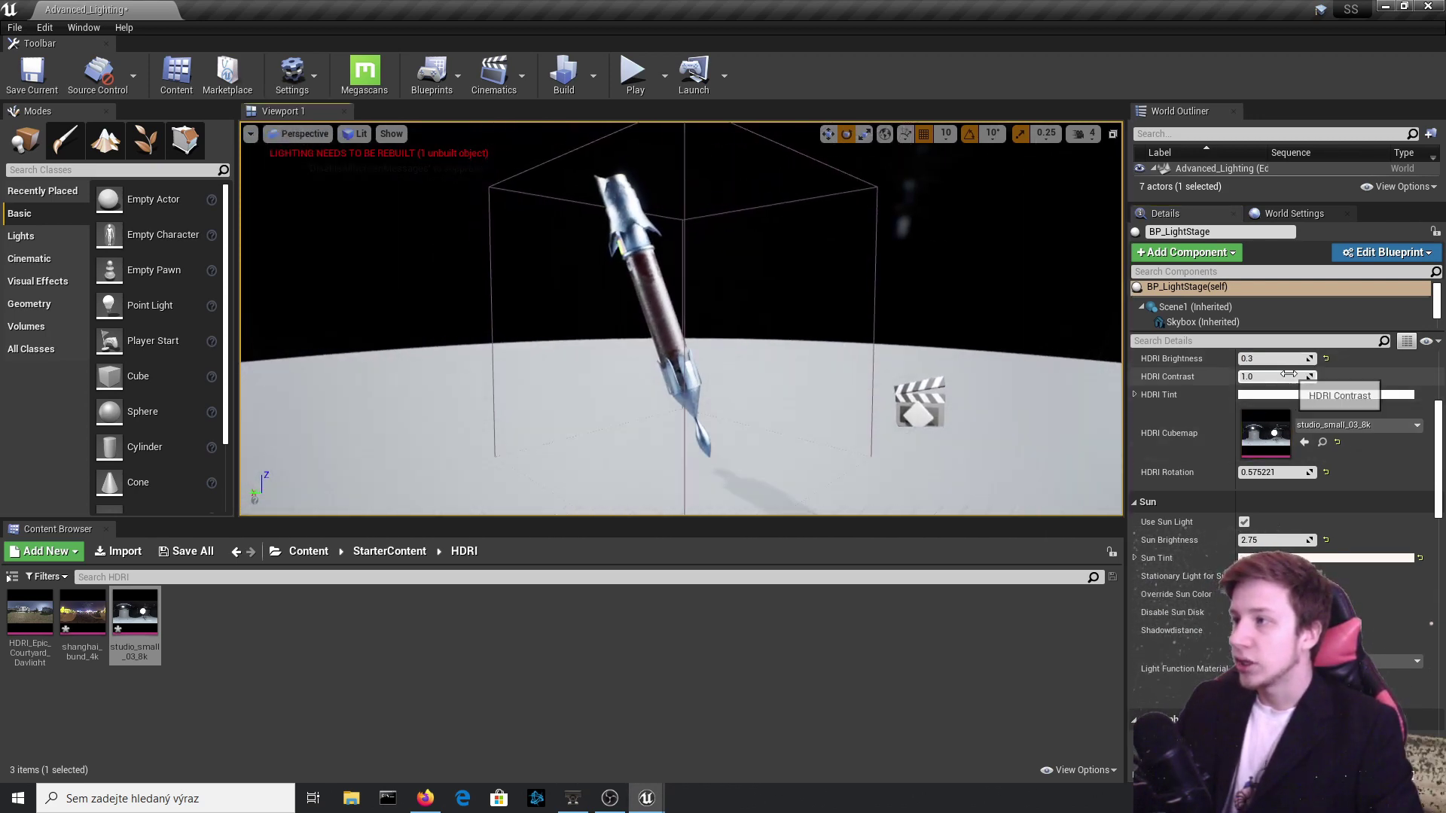
mouse_move(1289, 374)
left_mouse_down()
mouse_move(1265, 375)
mouse_move(1280, 374)
left_mouse_up()
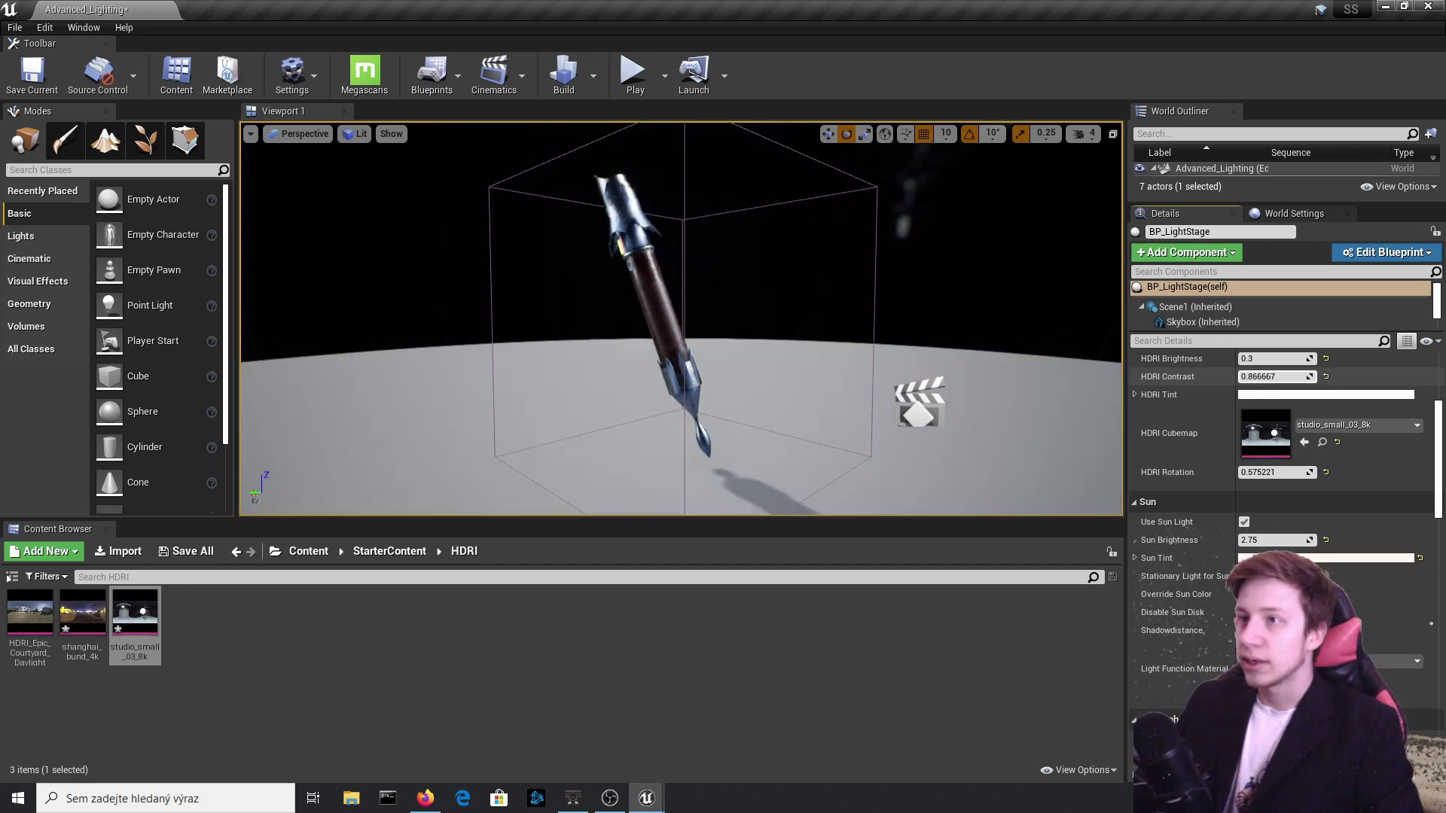
right_click_drag(1020, 355, 978, 369)
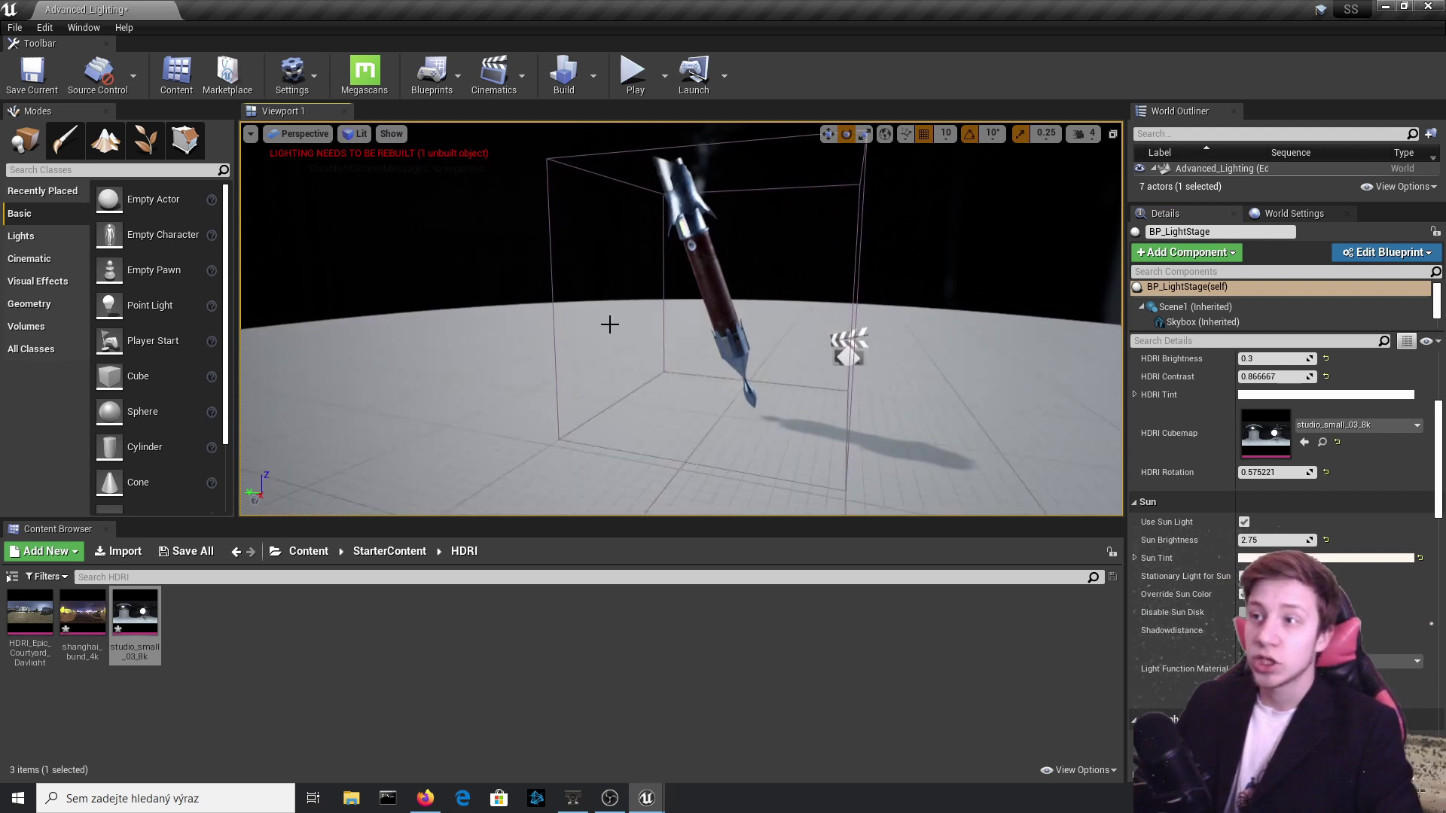
Lower BP_LightStage's Sun Brightness to about 1.89 and change its Sun Tint to a pale pink.
left_click(39, 235)
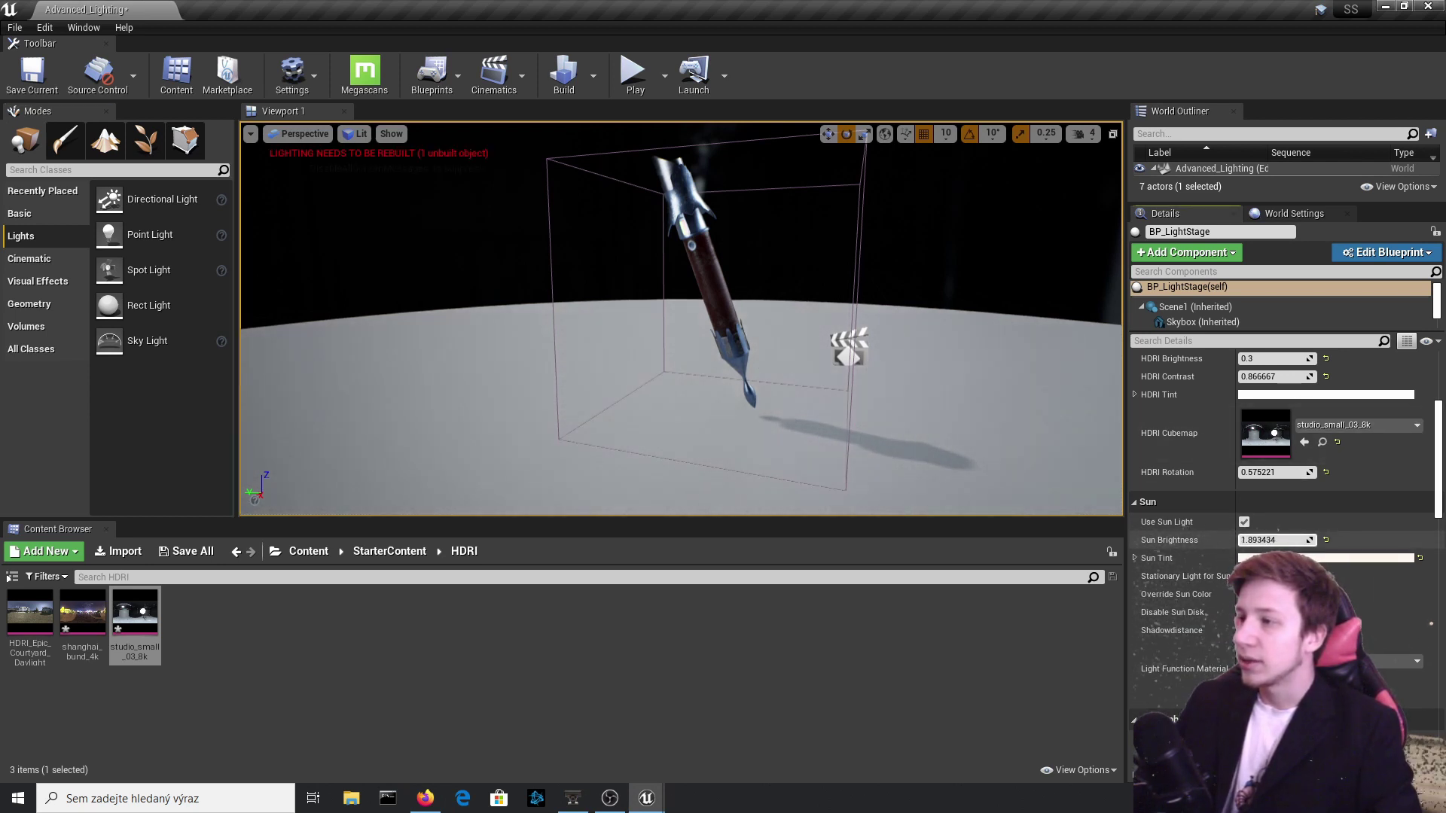
mouse_move(1272, 540)
left_mouse_down()
mouse_move(1205, 540)
mouse_move(1272, 540)
left_mouse_up()
left_click(1278, 558)
mouse_move(1048, 506)
left_mouse_down()
mouse_move(1044, 536)
mouse_move(1055, 527)
mouse_move(1033, 509)
mouse_move(1051, 494)
mouse_move(1059, 510)
left_mouse_up()
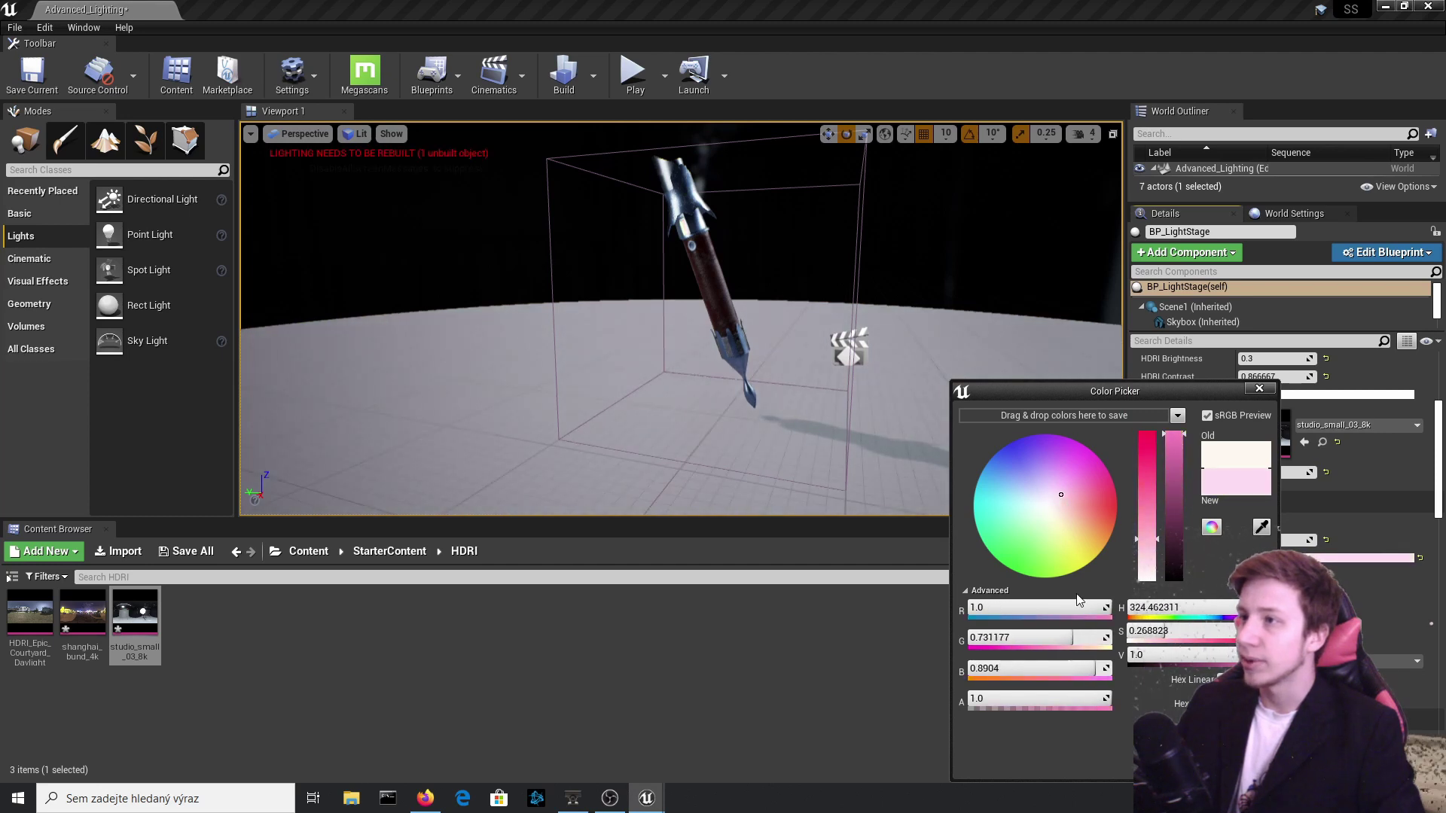
left_click(1259, 388)
Lower BP_LightStage's Global Brightness to about 1.08 and check the sword from different angles.
scroll(1270, 444, "up", 5)
mouse_move(1272, 459)
left_mouse_down()
mouse_move(1235, 458)
mouse_move(1284, 459)
left_mouse_up()
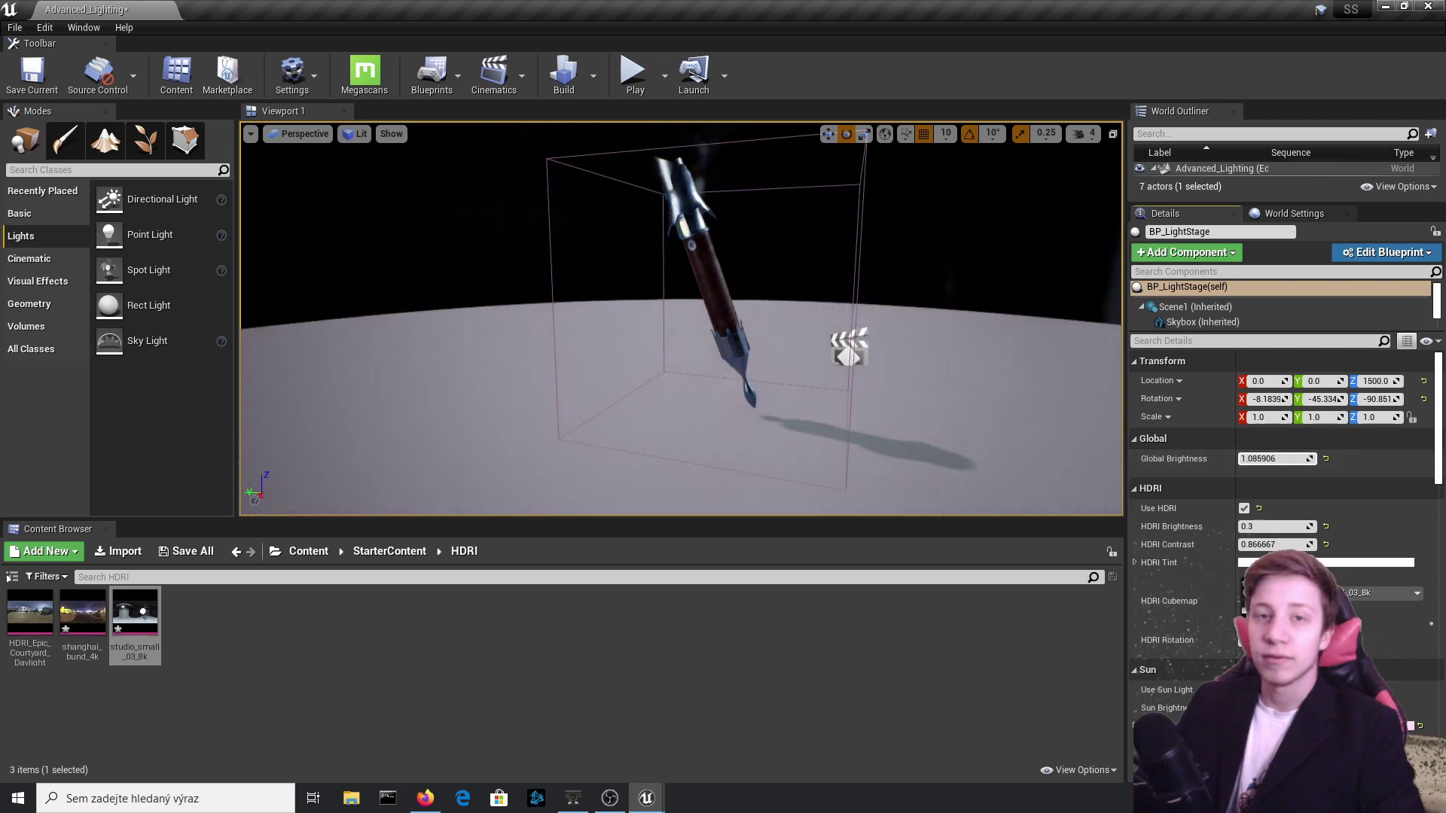
mouse_move(681, 319)
right_mouse_down()
mouse_move(757, 317)
mouse_move(727, 263)
mouse_move(768, 324)
mouse_move(678, 354)
mouse_move(666, 331)
mouse_move(685, 322)
mouse_move(674, 330)
right_mouse_up()
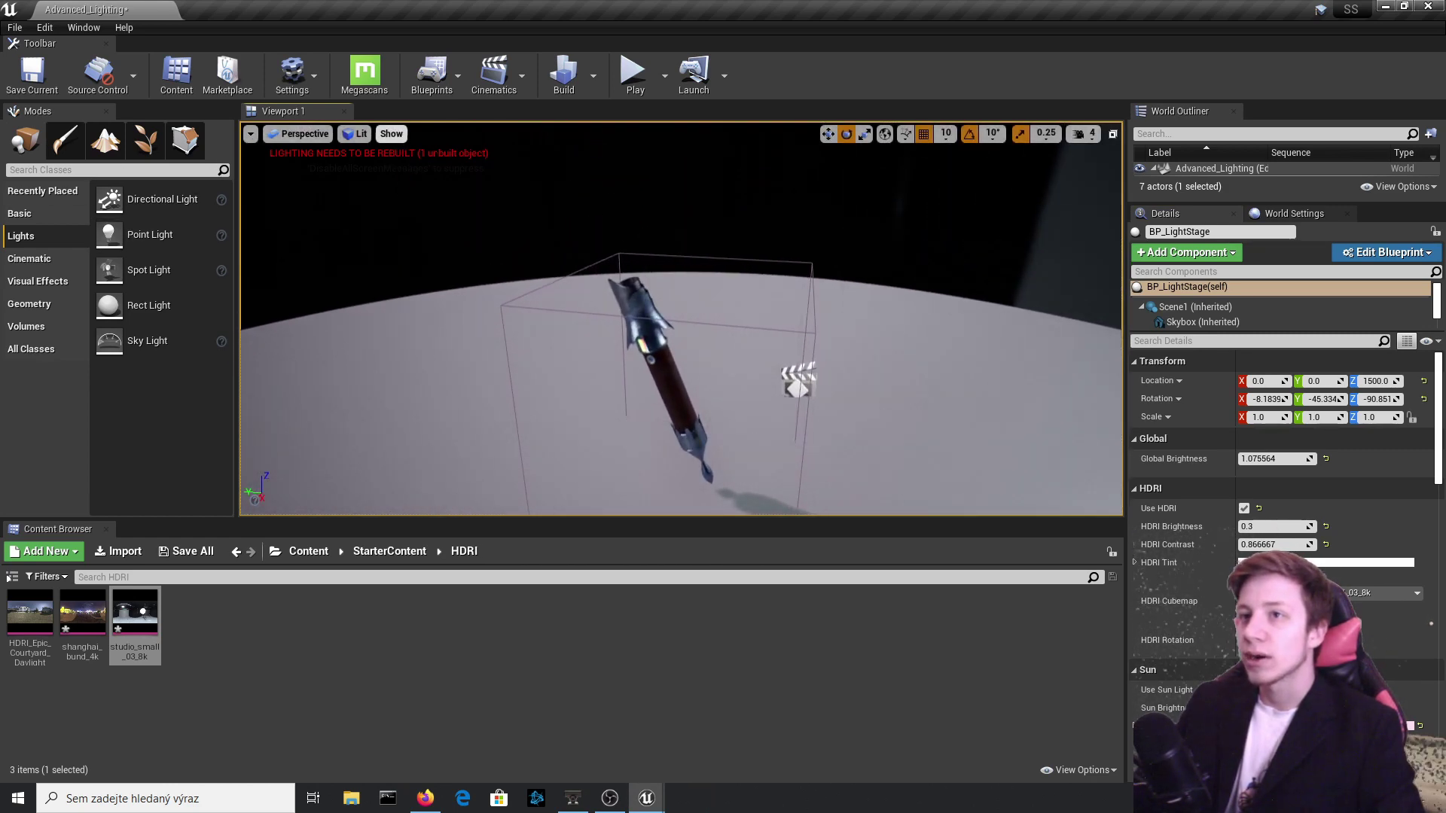
right_click_drag(682, 328, 679, 324)
Choose the lighting build quality, build only the level's lighting and dismiss the Message Log to inspect the sword.
left_click(596, 75)
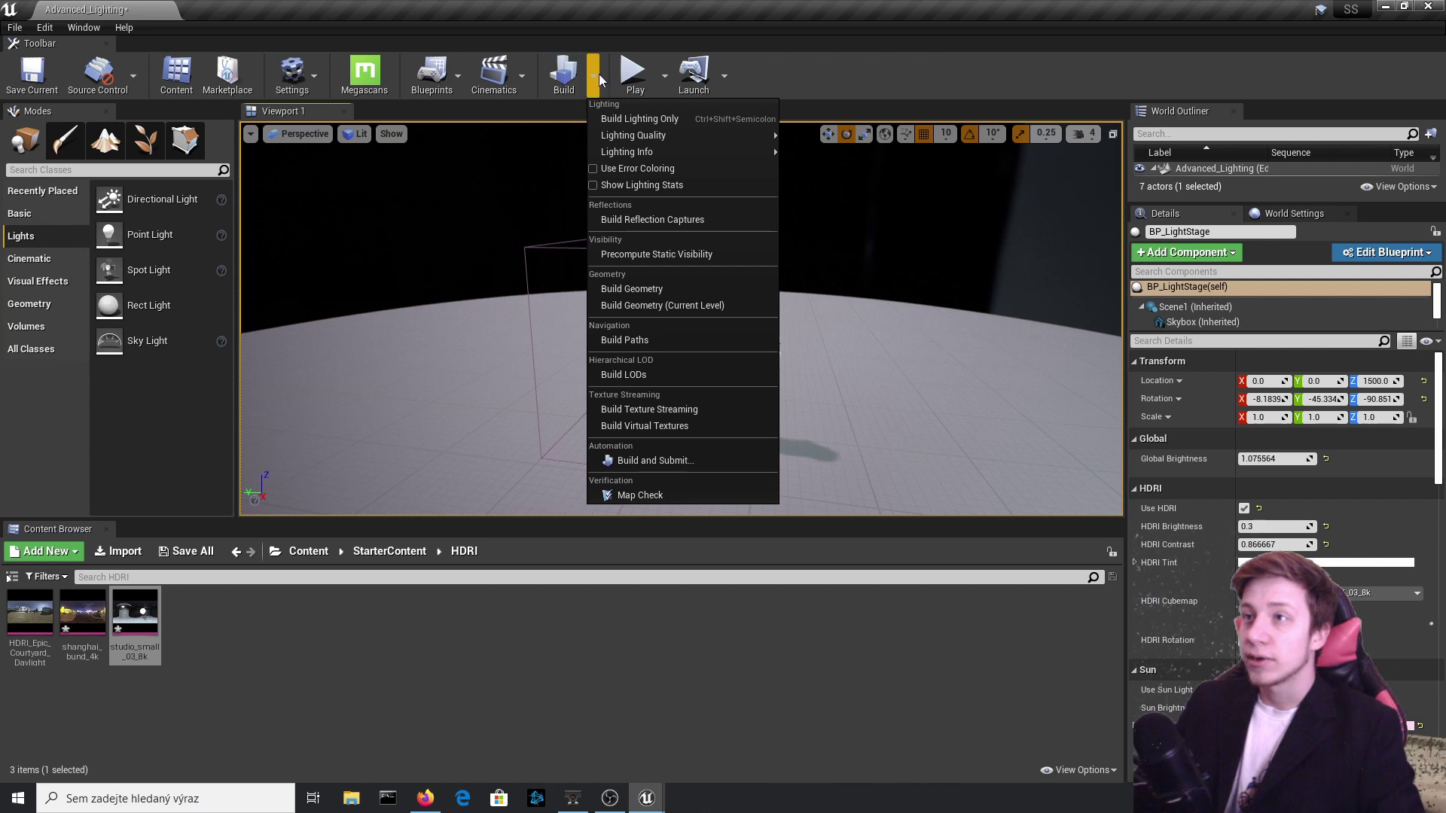
mouse_move(695, 135)
left_click(814, 147)
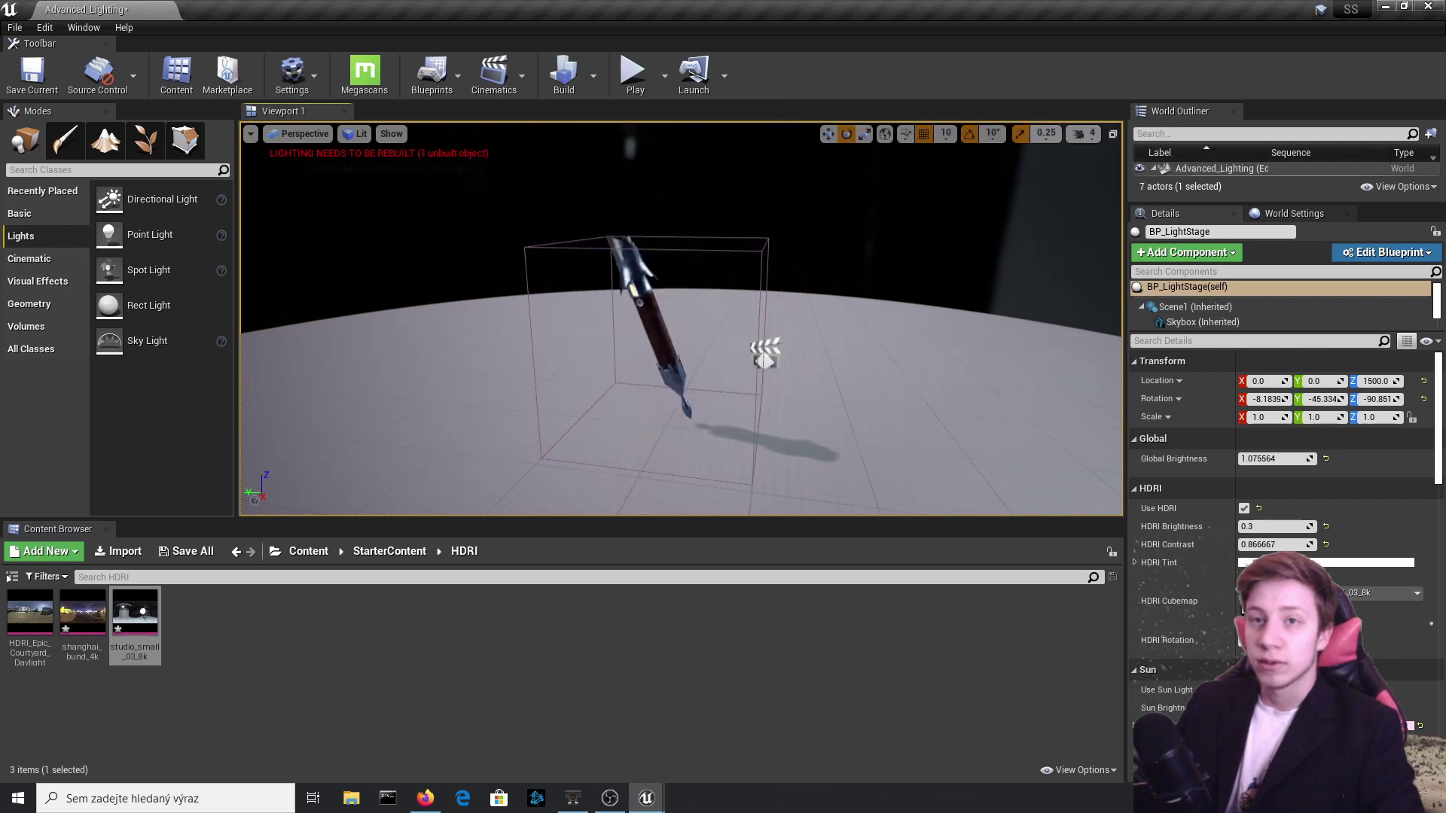
left_click(595, 76)
mouse_move(700, 135)
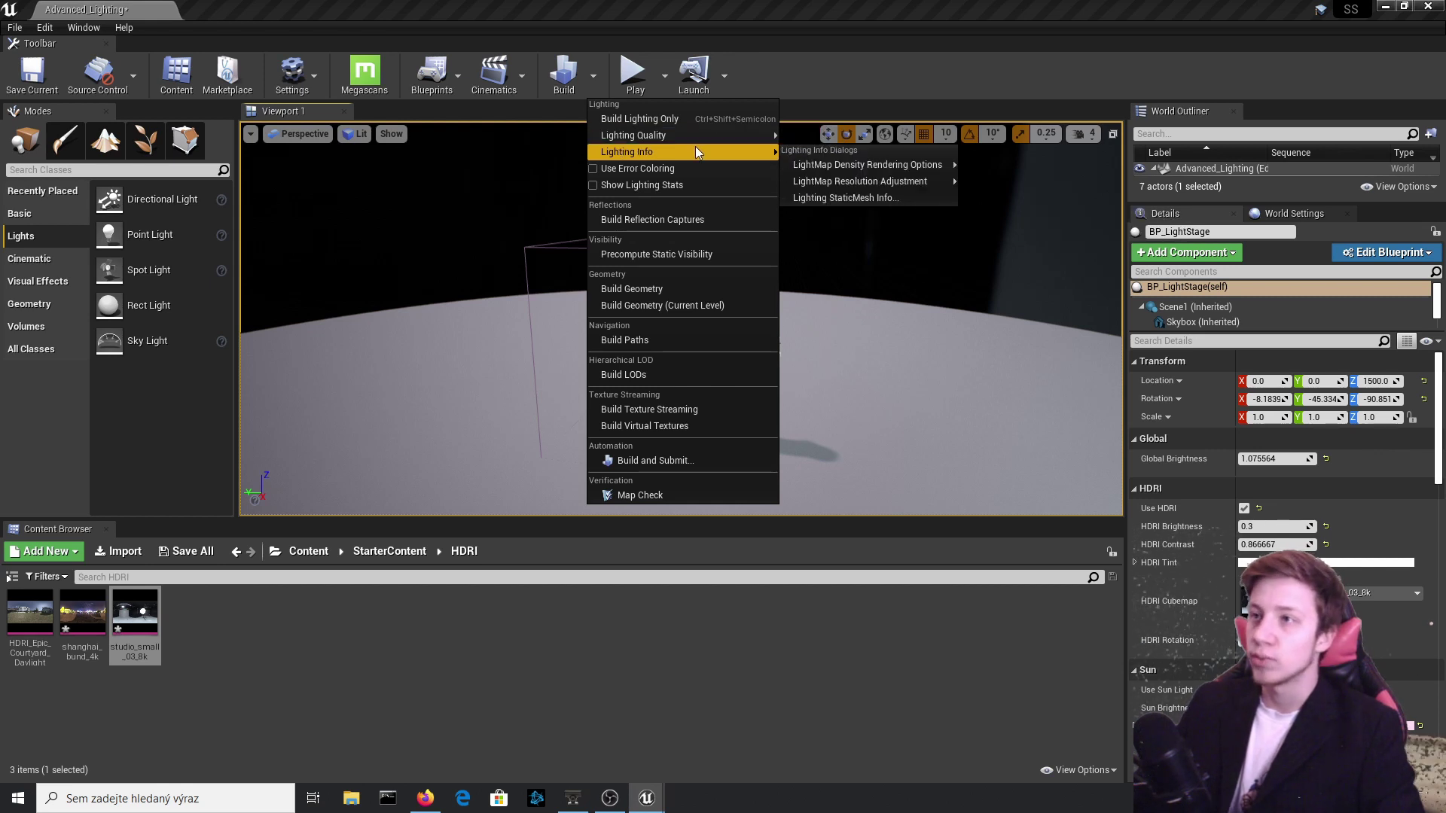
left_click(631, 119)
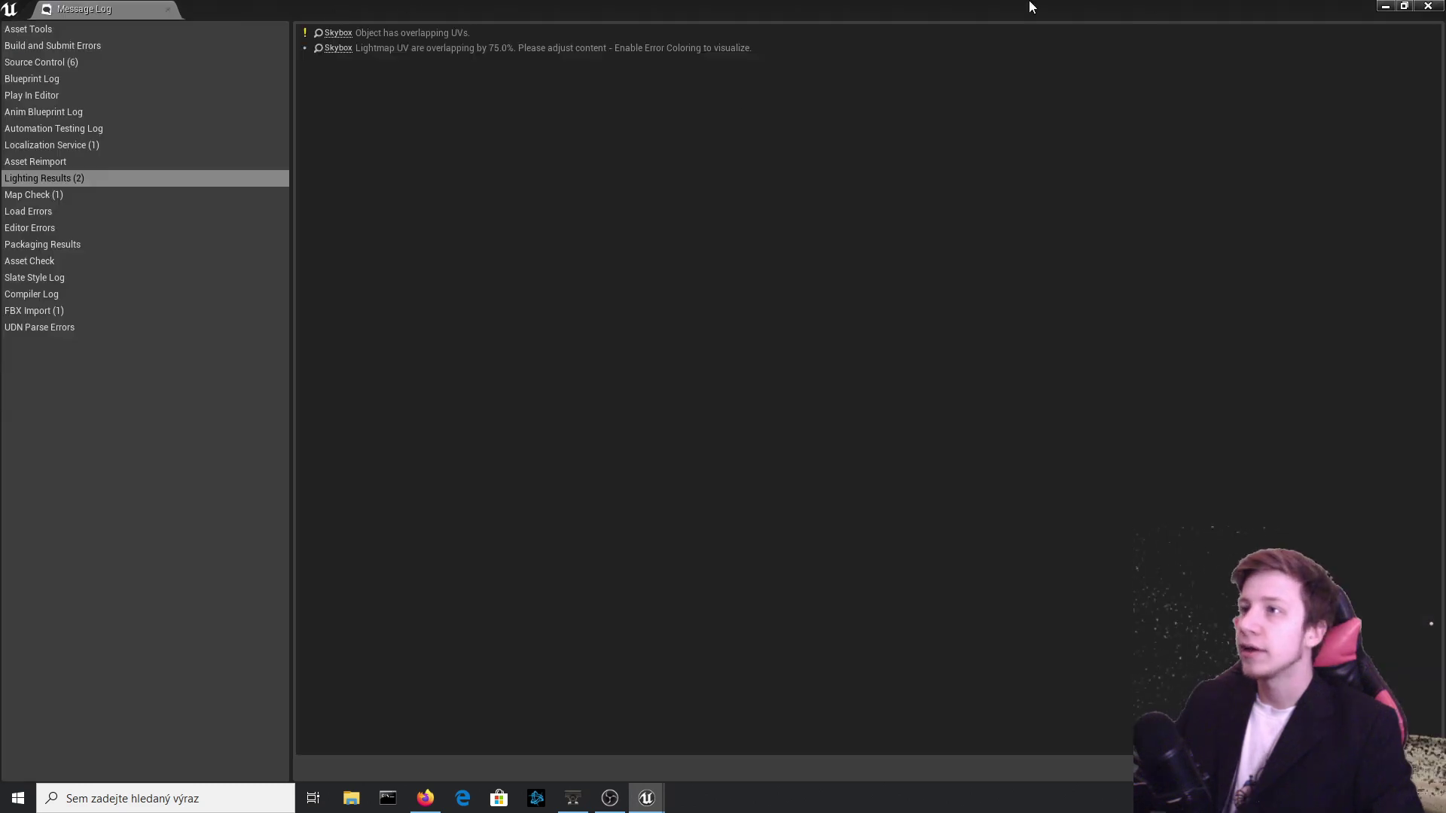
left_click(1431, 6)
right_click_drag(722, 327, 527, 392)
right_click_drag(778, 364, 777, 364)
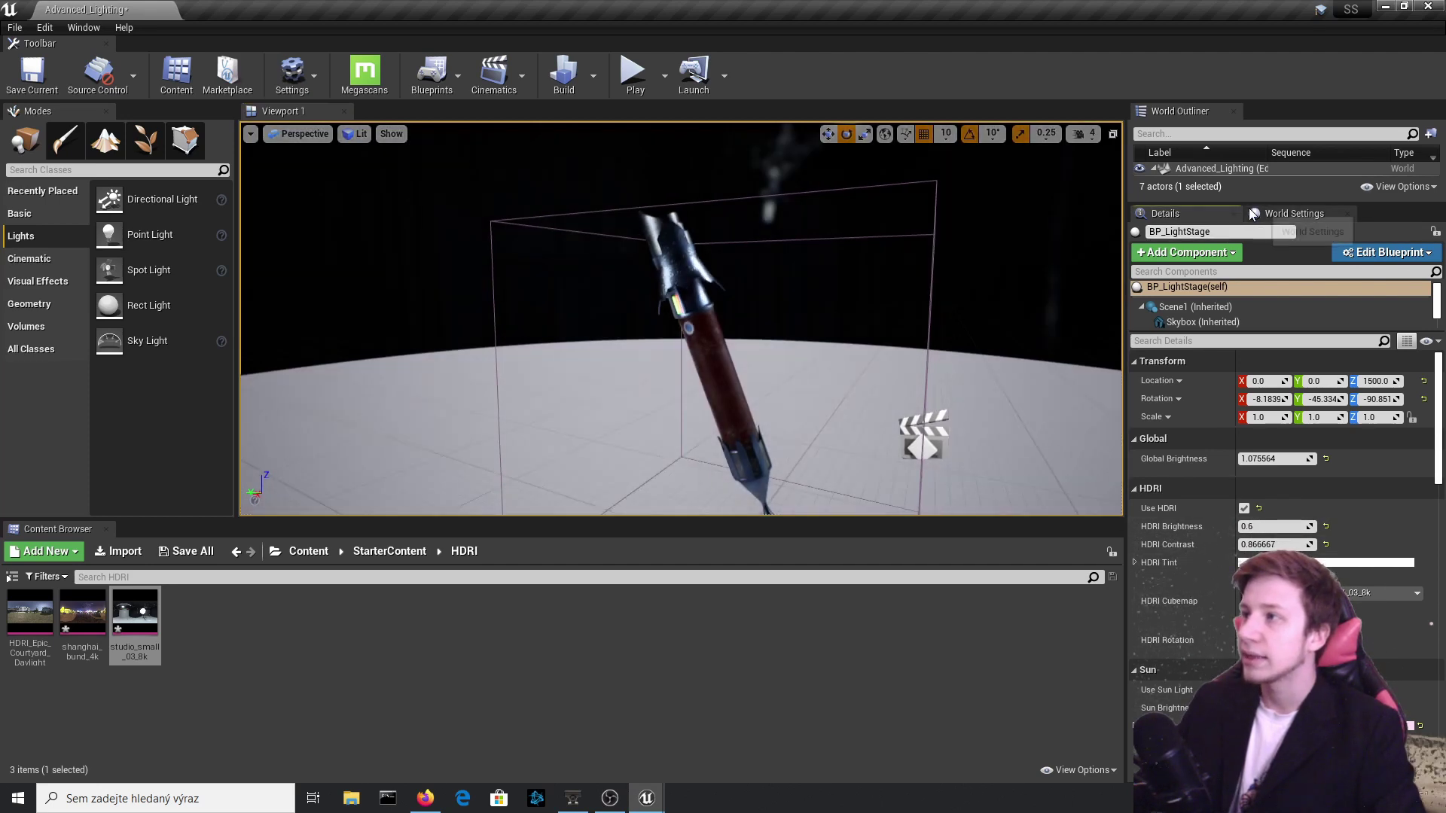
Enlarge the PostProcessVolume around the sword to a scale of 6.25 × 5.25 × 4.0.
left_click_drag(1246, 202, 1247, 394)
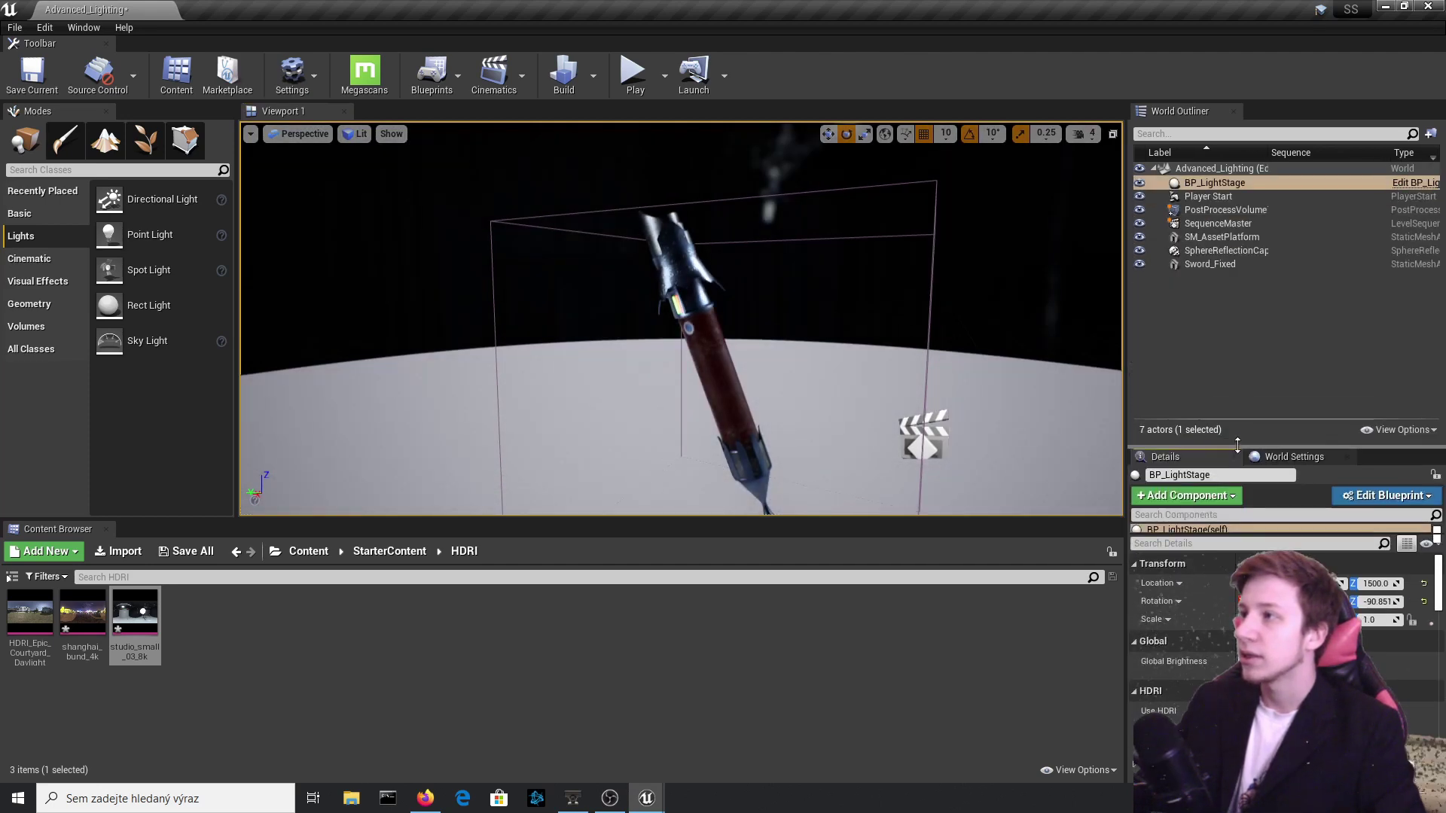
left_click(1208, 211)
mouse_move(853, 399)
right_mouse_down()
mouse_move(761, 426)
mouse_move(790, 440)
mouse_move(852, 399)
right_mouse_up()
key("s")
key("w")
left_click_drag(723, 359, 715, 356)
left_click_drag(753, 388, 723, 435)
left_click_drag(773, 319, 773, 241)
mouse_move(797, 365)
right_mouse_down()
mouse_move(835, 391)
mouse_move(756, 333)
mouse_move(764, 363)
mouse_move(789, 343)
right_mouse_up()
key("w")
Bring up SequenceMaster in the Sequencer and create a new cine camera in it.
left_click(1237, 224)
key("d")
key("a")
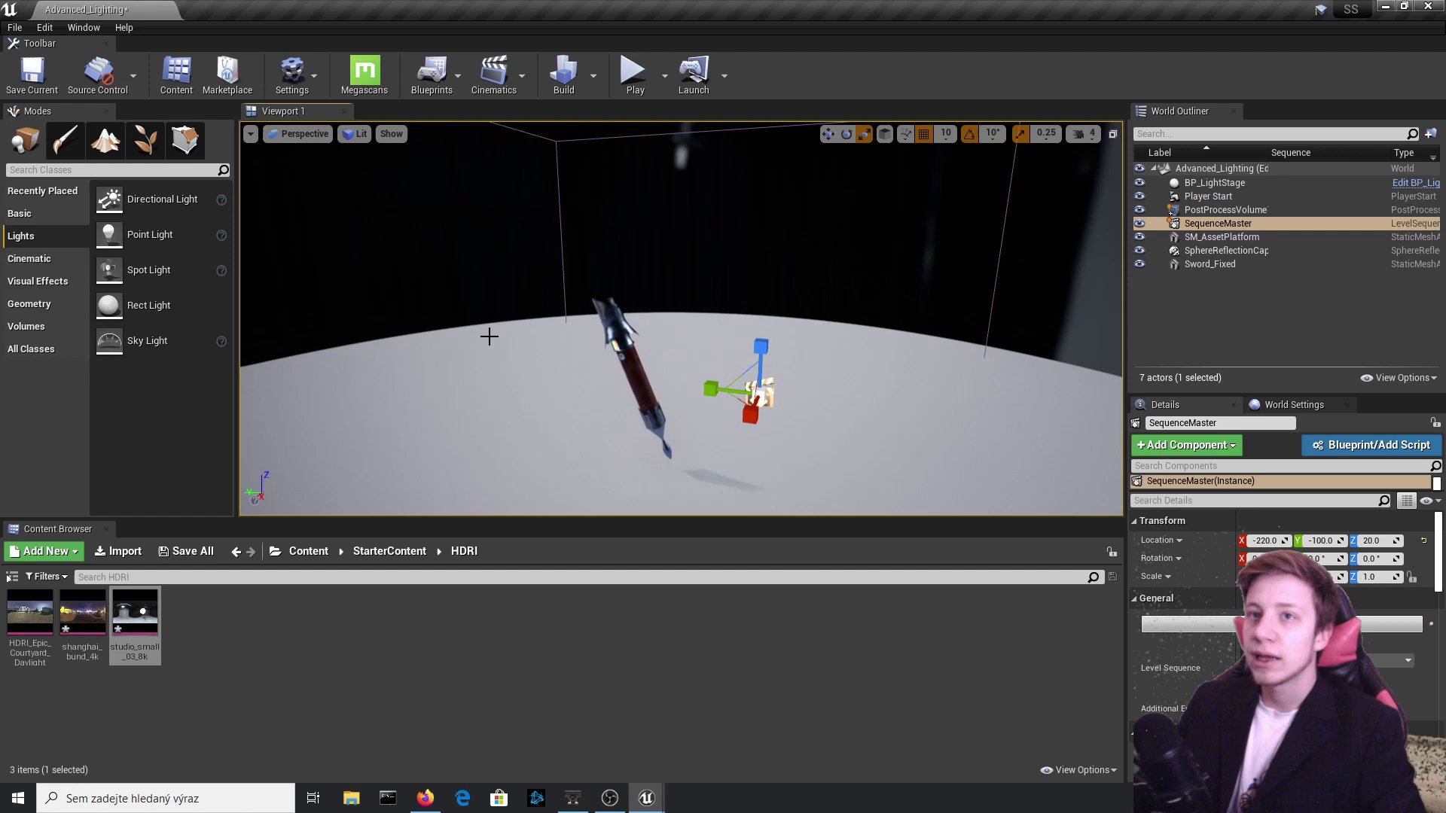
double_click(1218, 224)
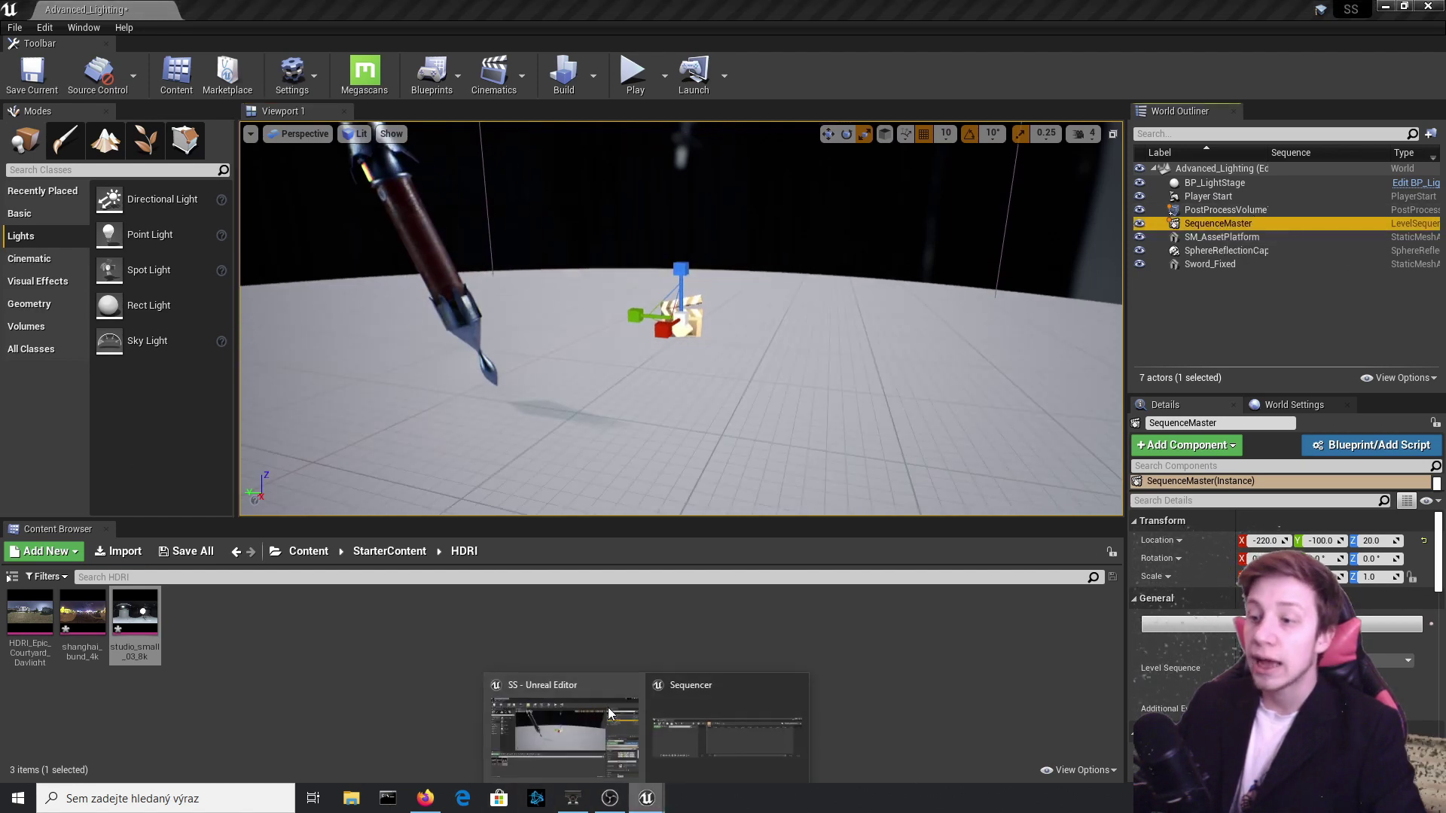
left_click(708, 712)
left_click(194, 533)
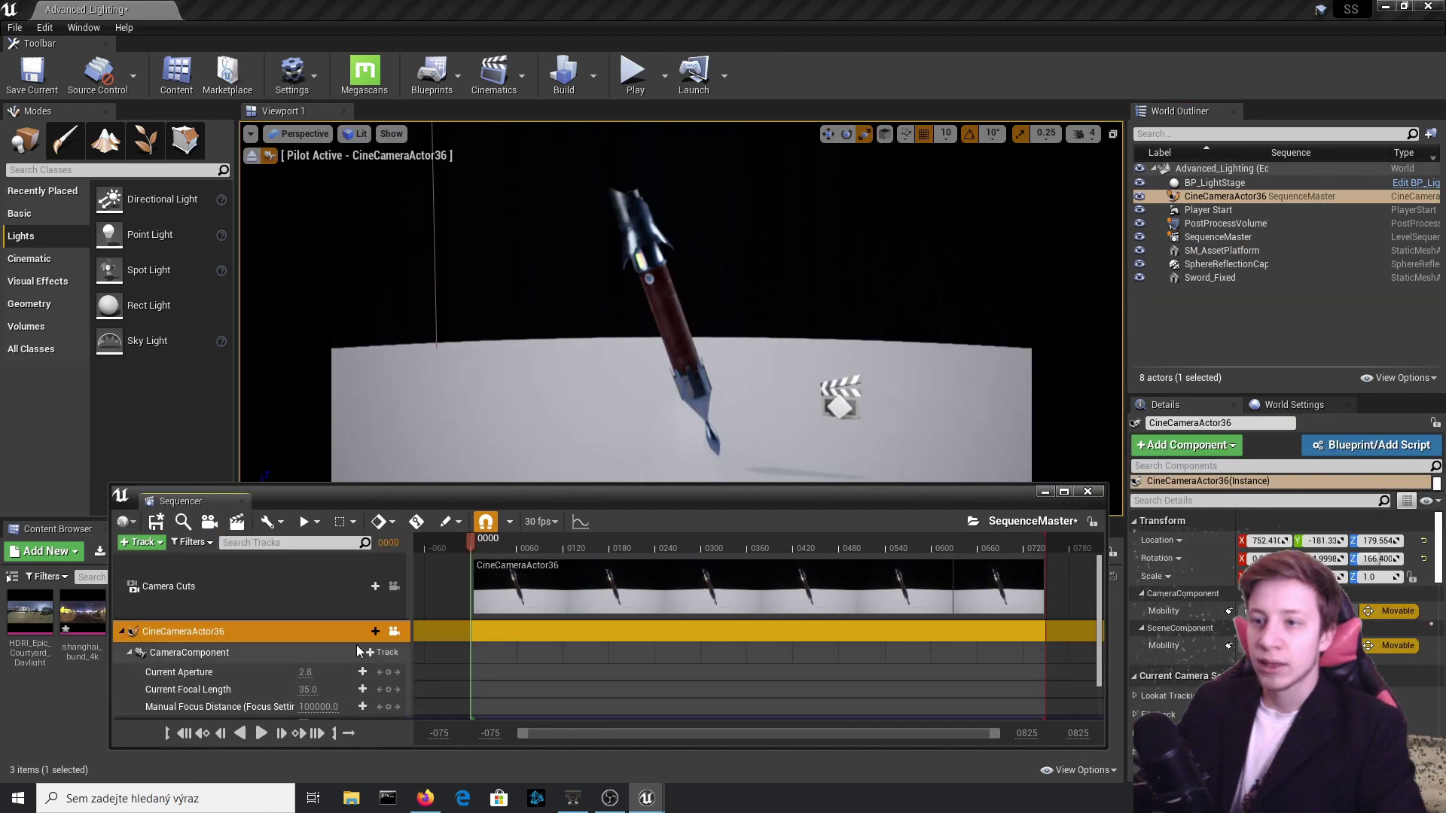
Lock the viewport to the new cine camera and move the camera closer to the sword.
left_click(393, 631)
left_click(393, 631)
left_click(394, 630)
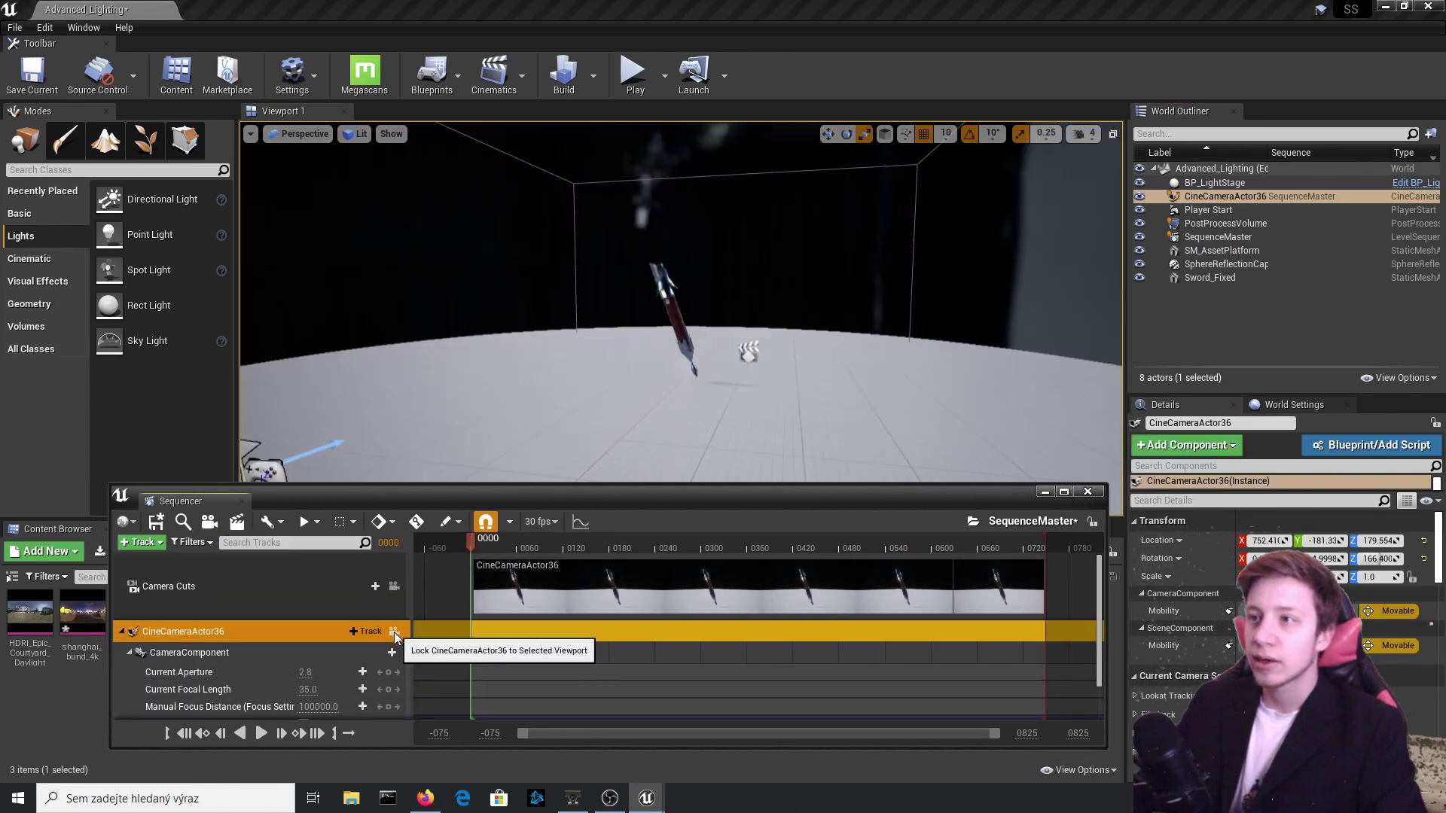
left_click(394, 631)
right_click_drag(602, 361, 662, 316)
key("a")
scroll(237, 666, "down", 2)
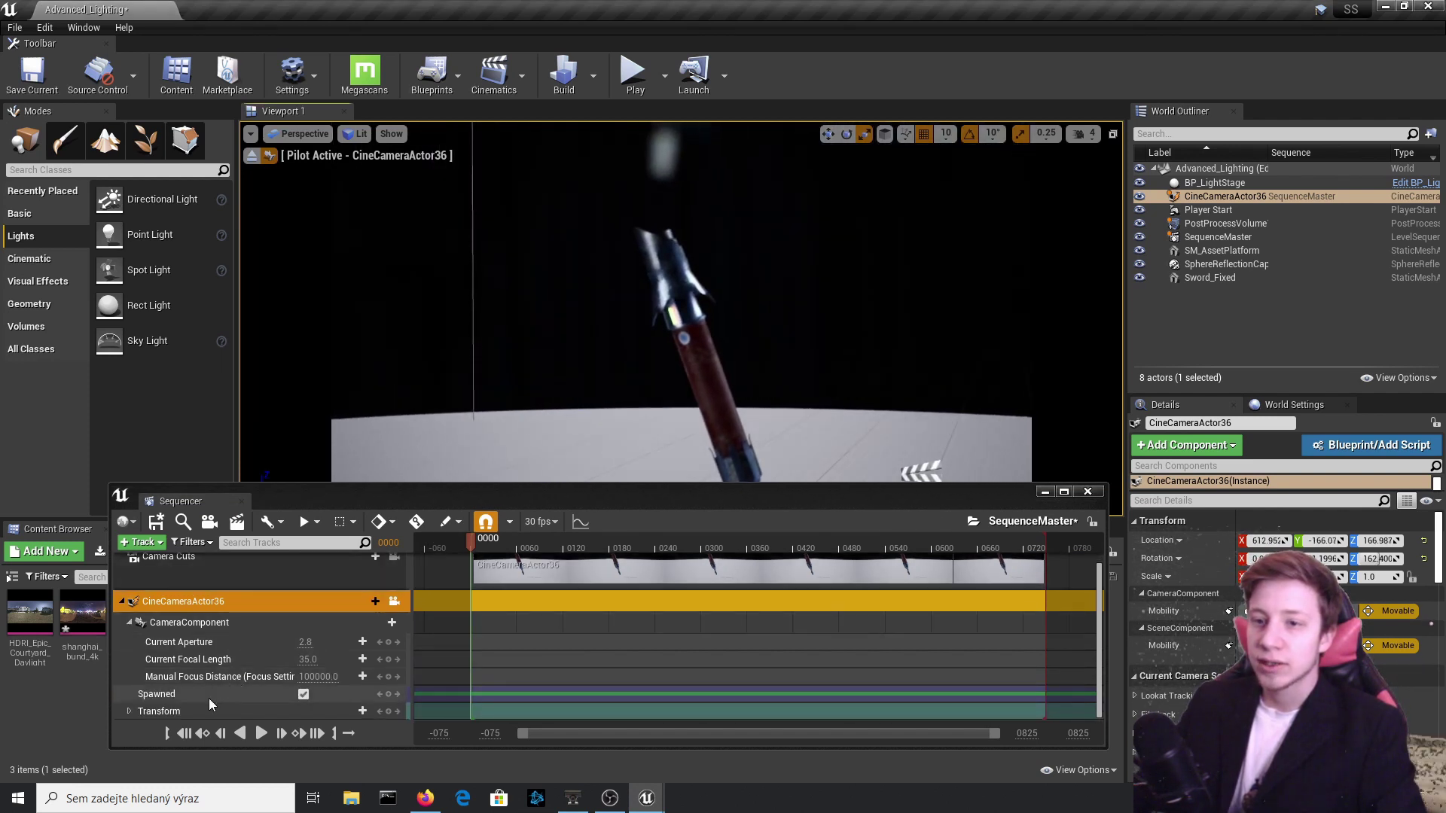
Set the cine camera's Filmback to Full Frame DSLR in its Current Camera Settings.
left_click(1218, 198)
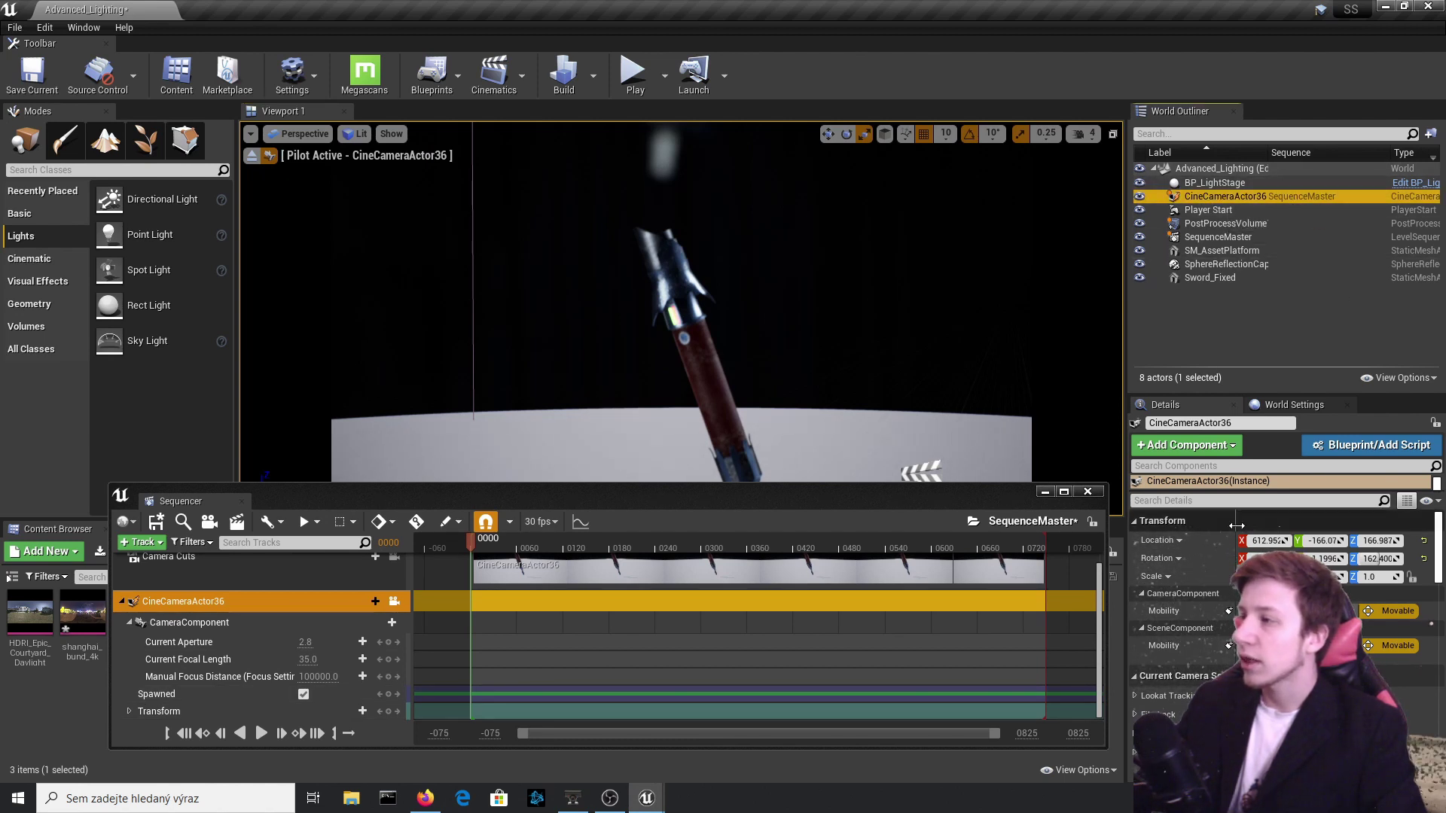
left_click_drag(1234, 395, 1234, 255)
scroll(1159, 521, "down", 3)
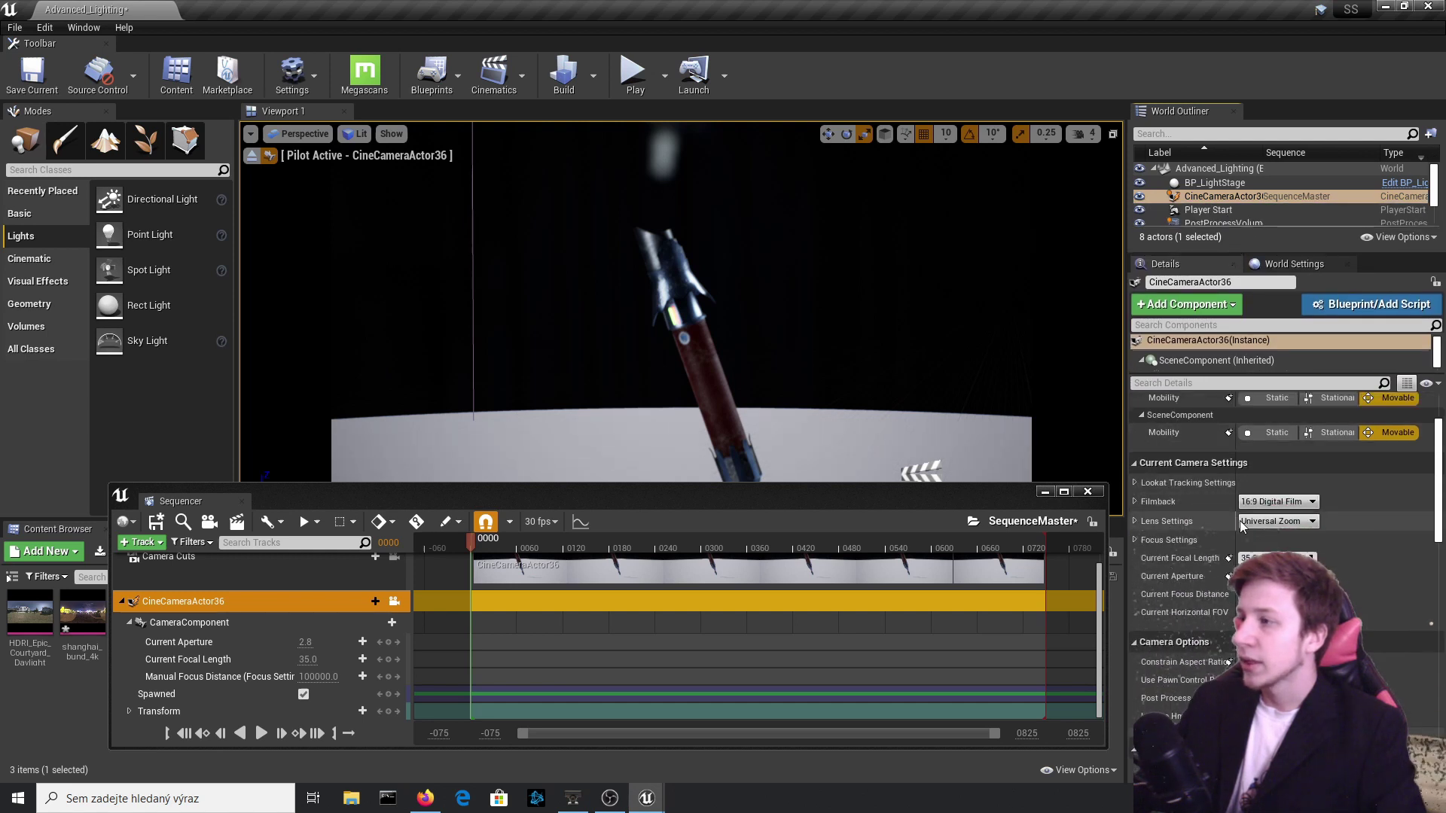
left_click(1134, 502)
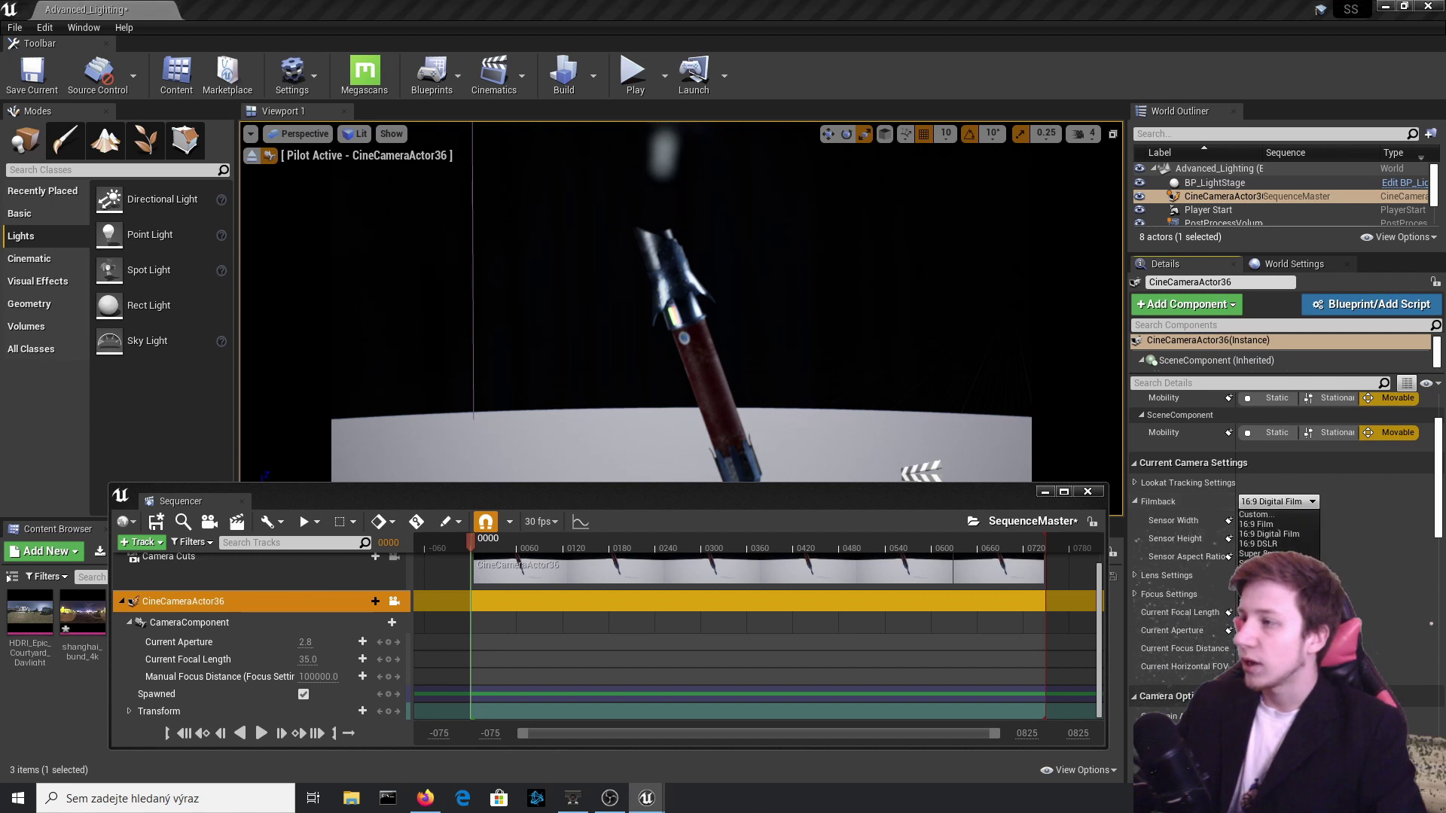
left_click(1273, 631)
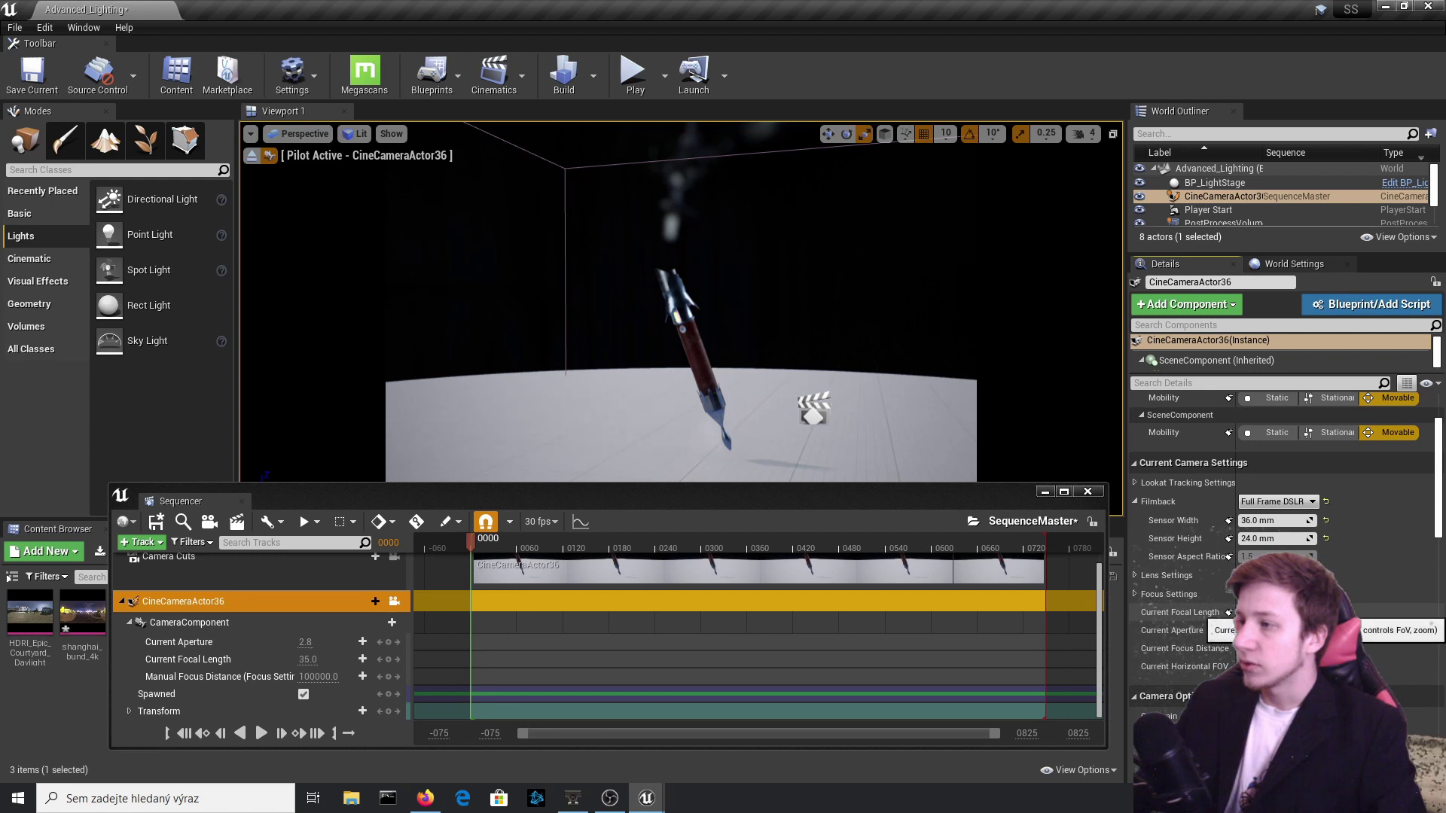
Set the camera's Current Focal Length to about 91.8 and aperture to about 21.2, keeping the Sequencer clear of the view.
left_click_drag(1274, 612, 1336, 613)
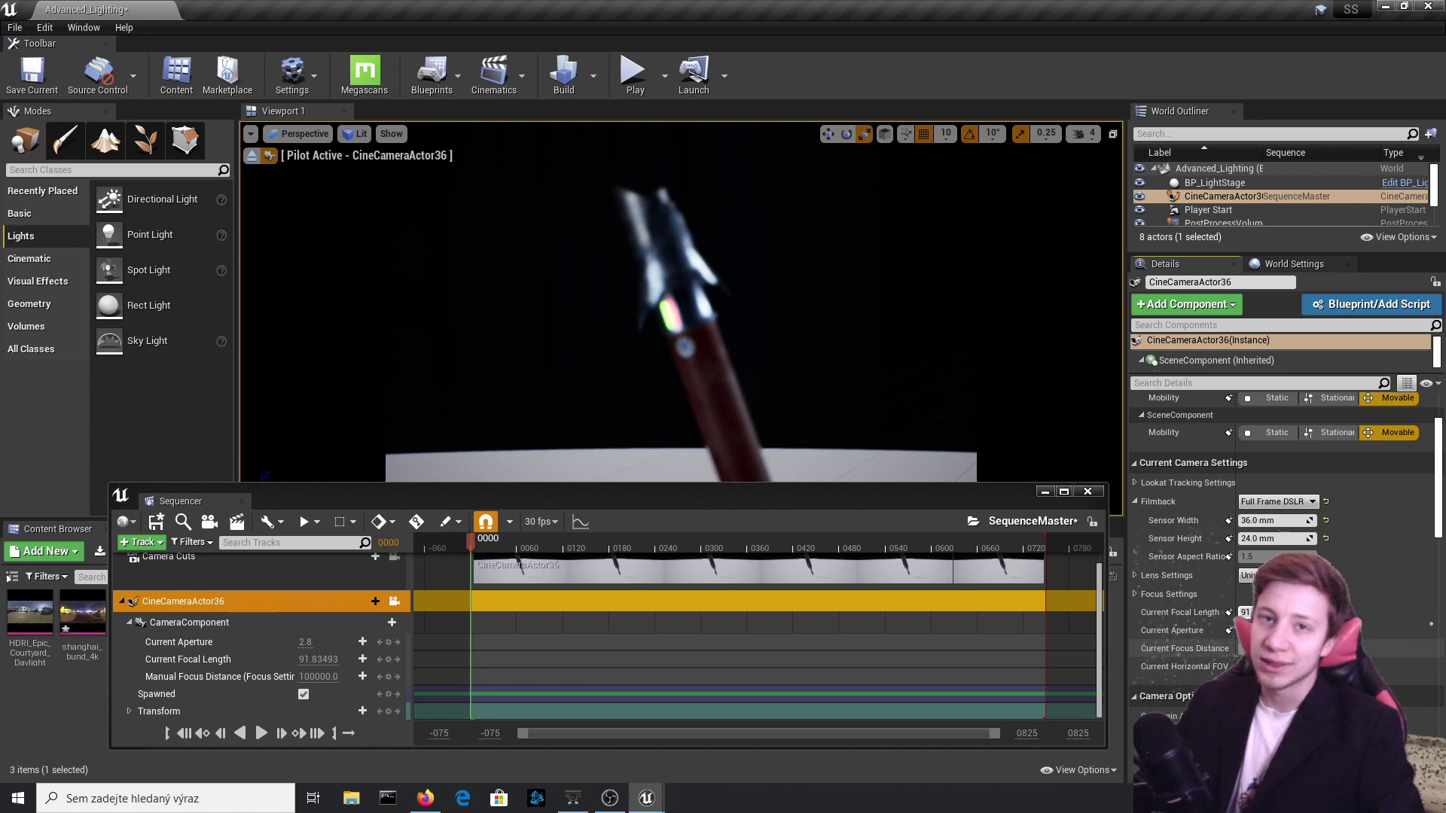
mouse_move(1273, 630)
left_mouse_down()
mouse_move(1310, 631)
mouse_move(1265, 630)
left_mouse_up()
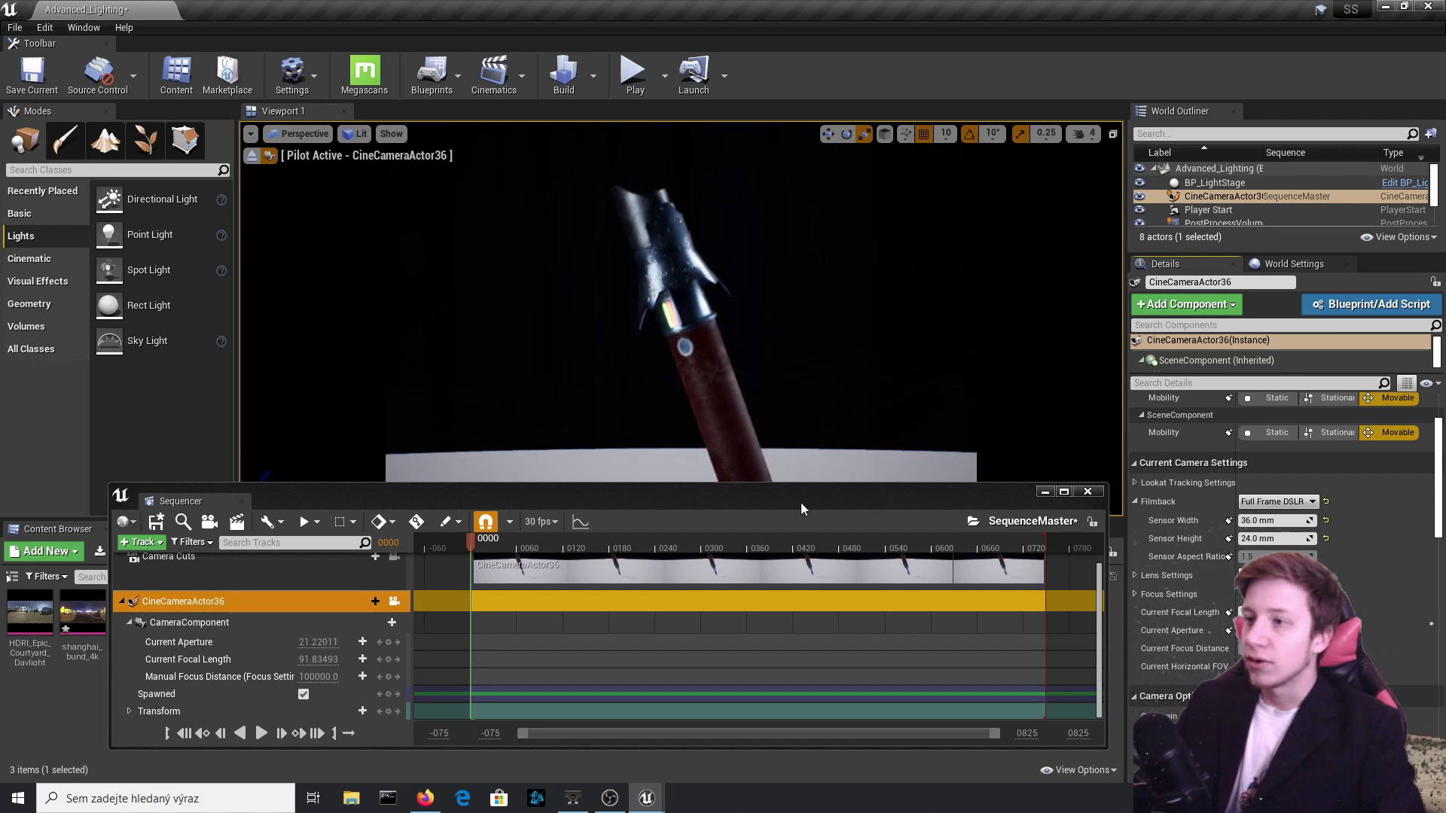
left_click_drag(802, 495, 777, 551)
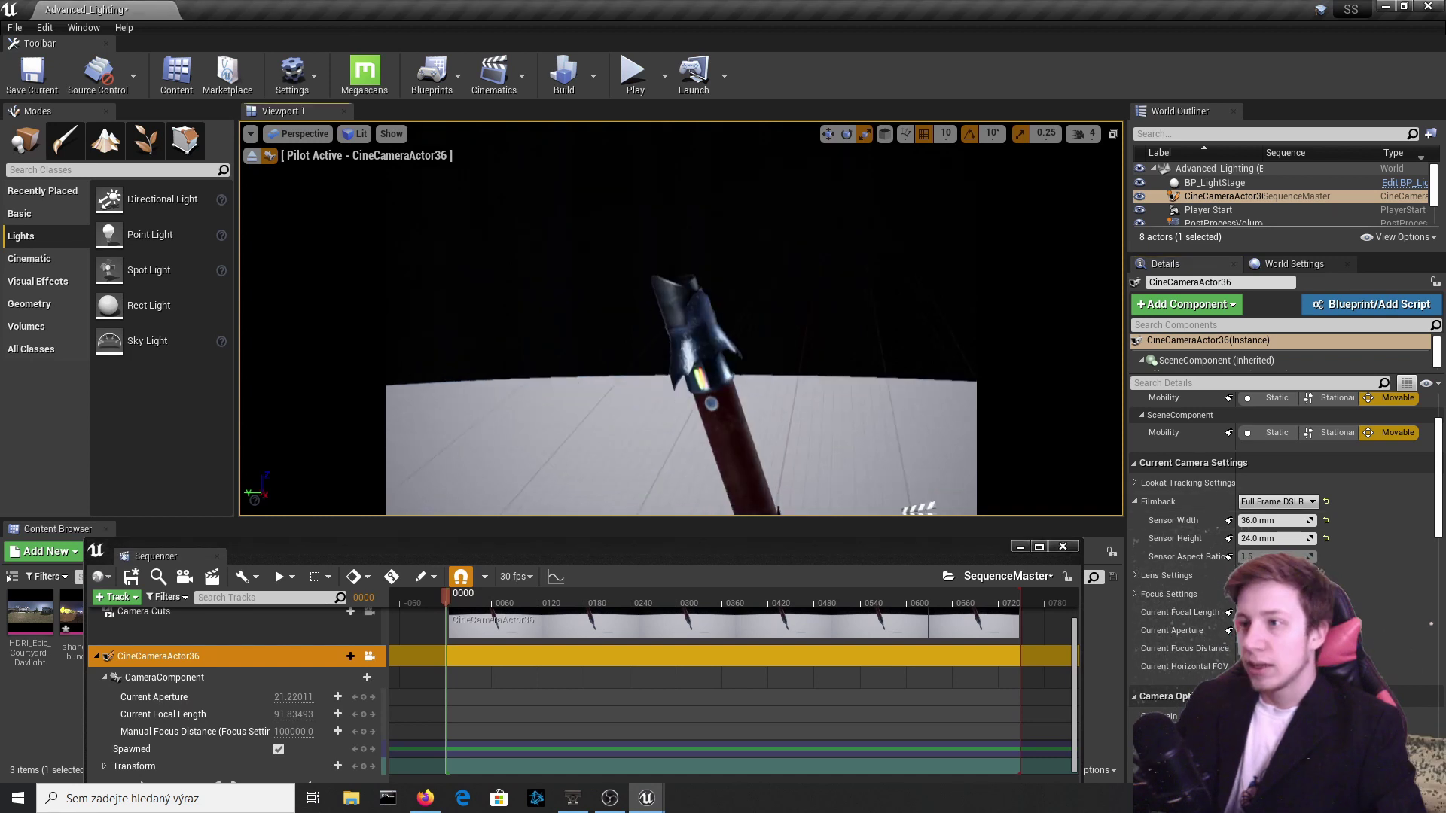
Reframe the camera on the sword and roll it about 14.4° for a tilted composition.
right_click_drag(681, 319, 678, 335)
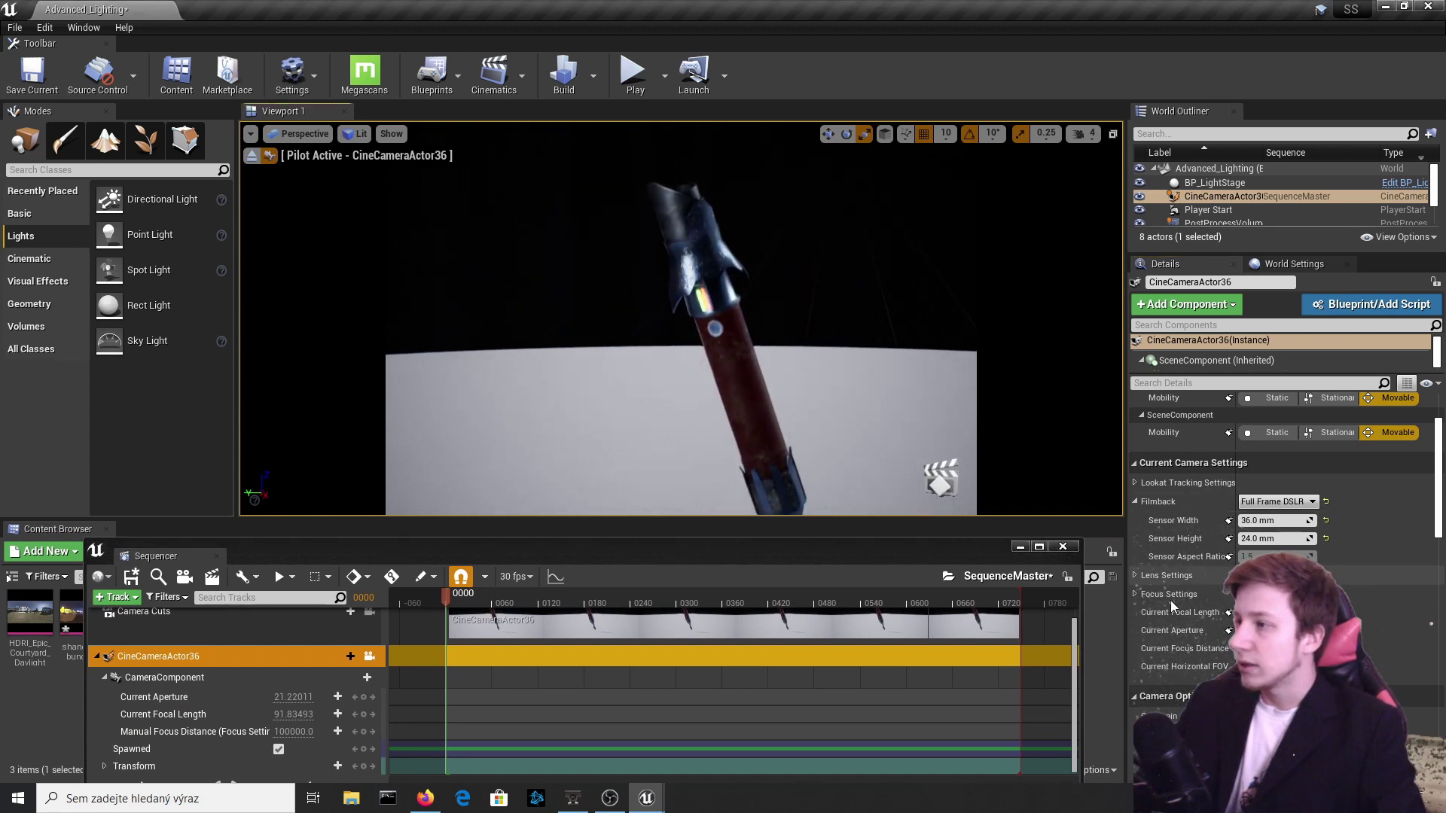
scroll(1196, 503, "up", 3)
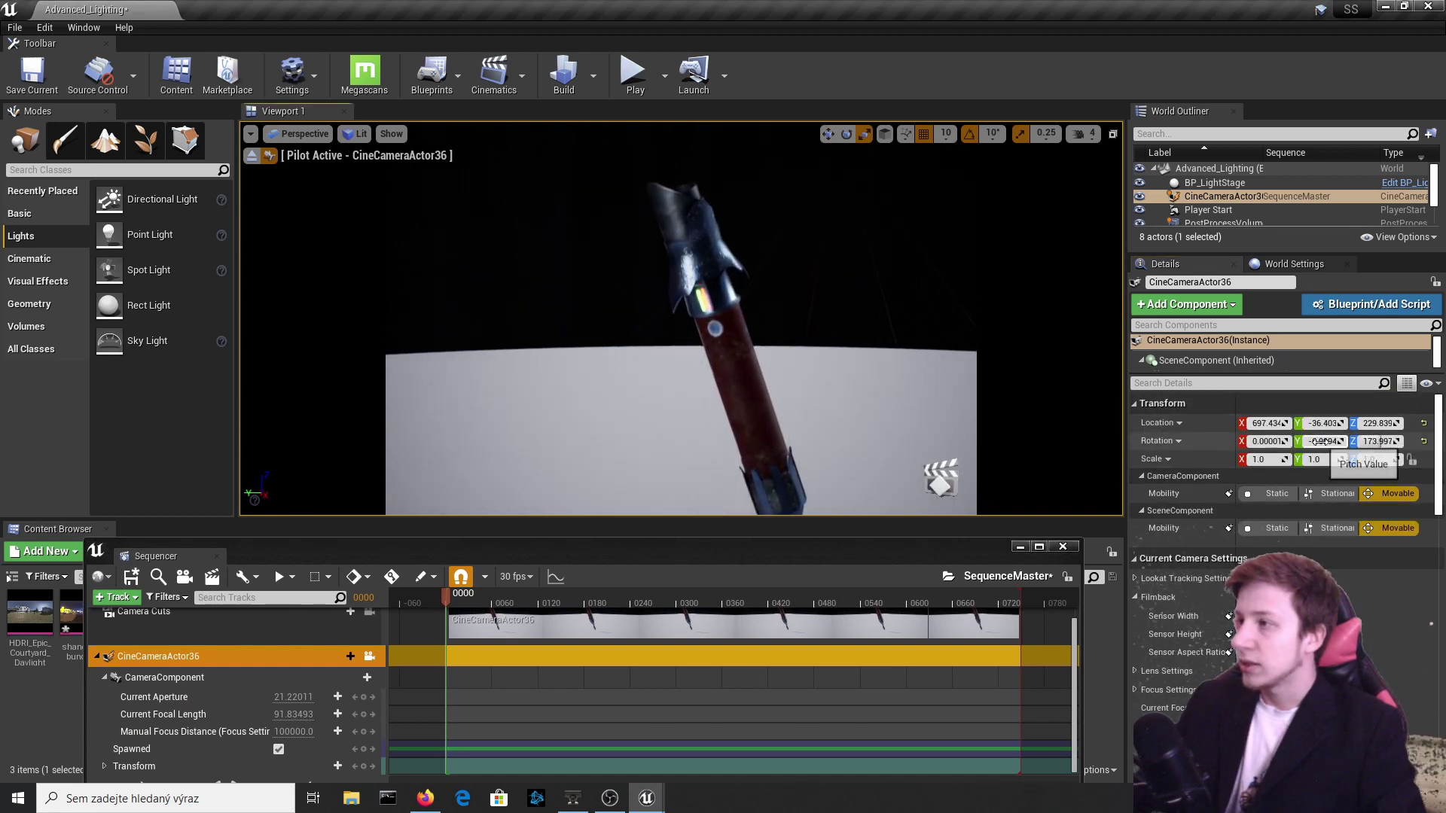
left_click_drag(1323, 441, 1382, 442)
key("ctrl+z")
right_click_drag(903, 339, 983, 341)
left_click_drag(1268, 442, 1270, 442)
mouse_move(904, 339)
right_mouse_down()
mouse_move(916, 342)
mouse_move(882, 322)
right_mouse_up()
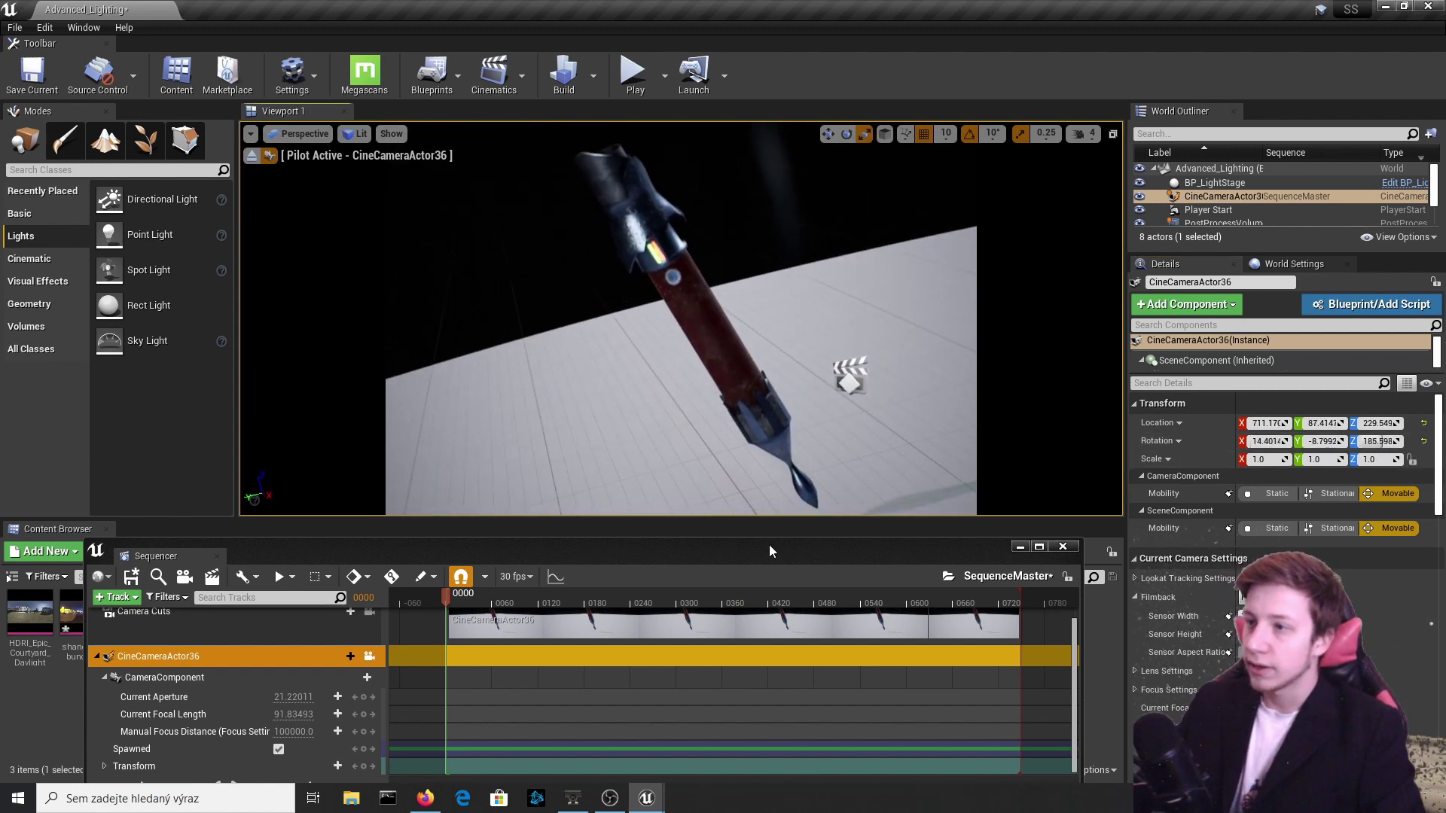
Examine the post-process settings of the cine camera and of PostProcessVolume1, from rendering features back up to lens.
left_click_drag(766, 550, 814, 537)
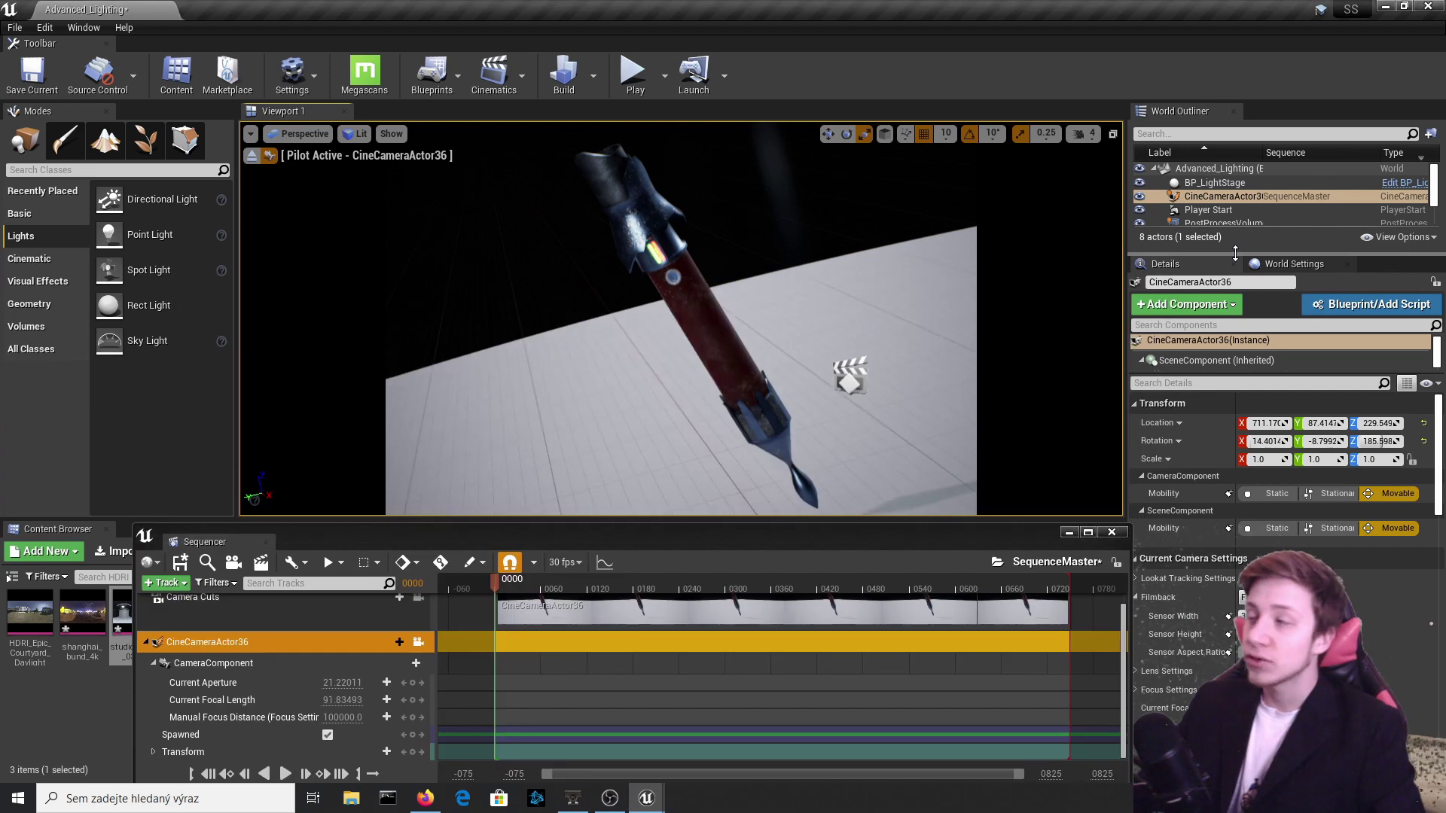
left_click(1200, 224)
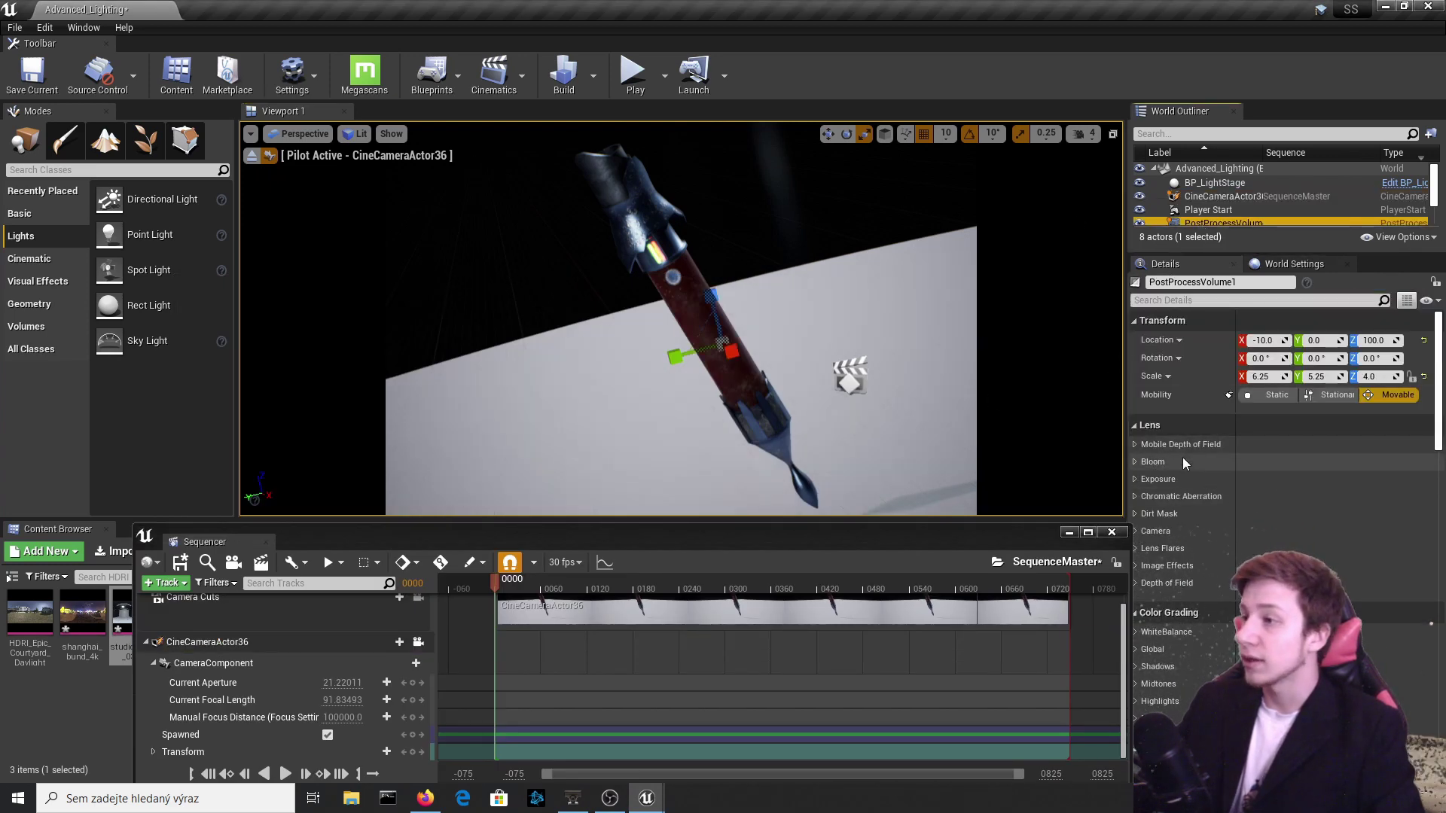
left_click(1220, 196)
scroll(1181, 611, "down", 5)
scroll(1181, 611, "down", 5)
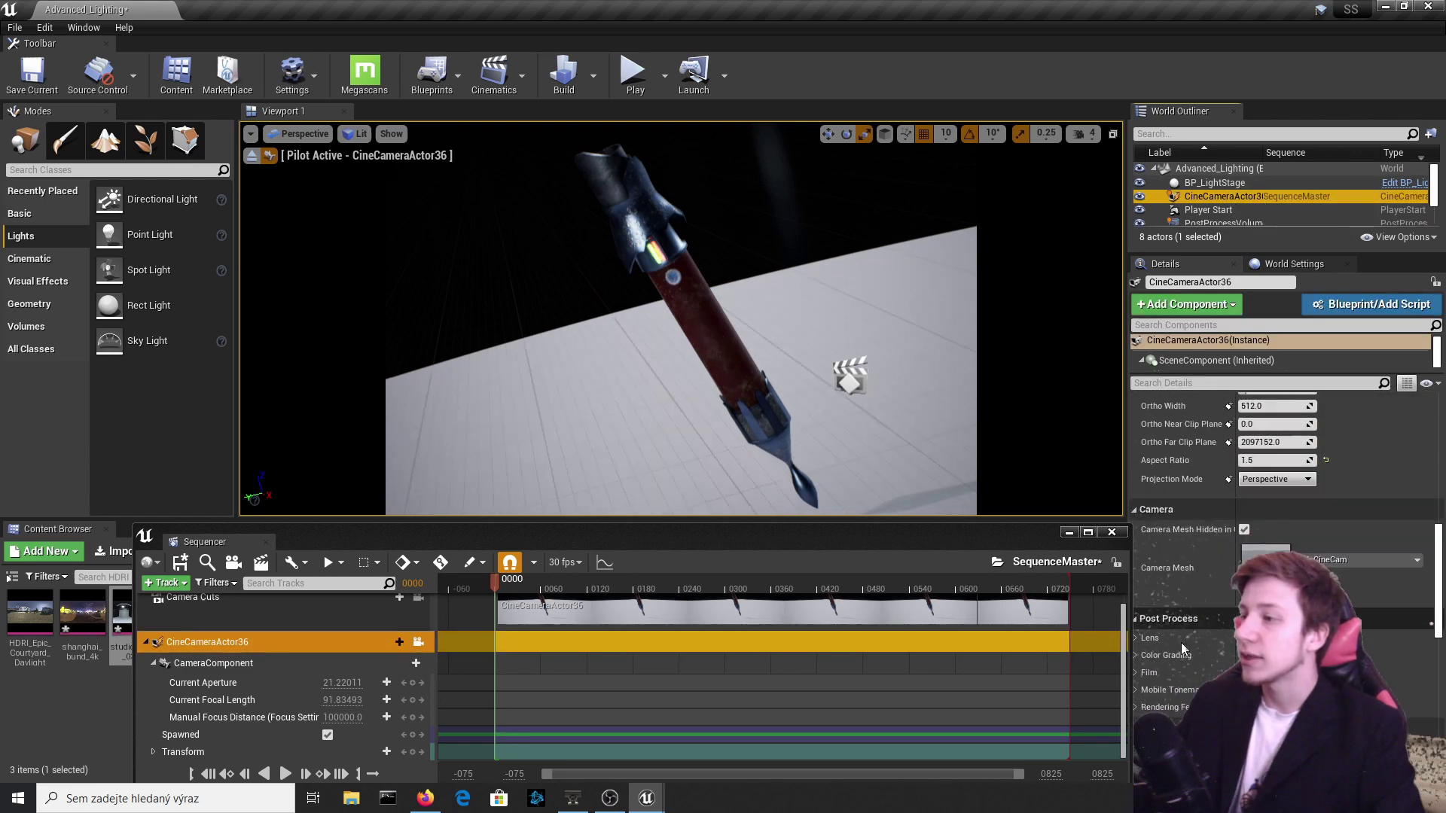
left_click(1188, 222)
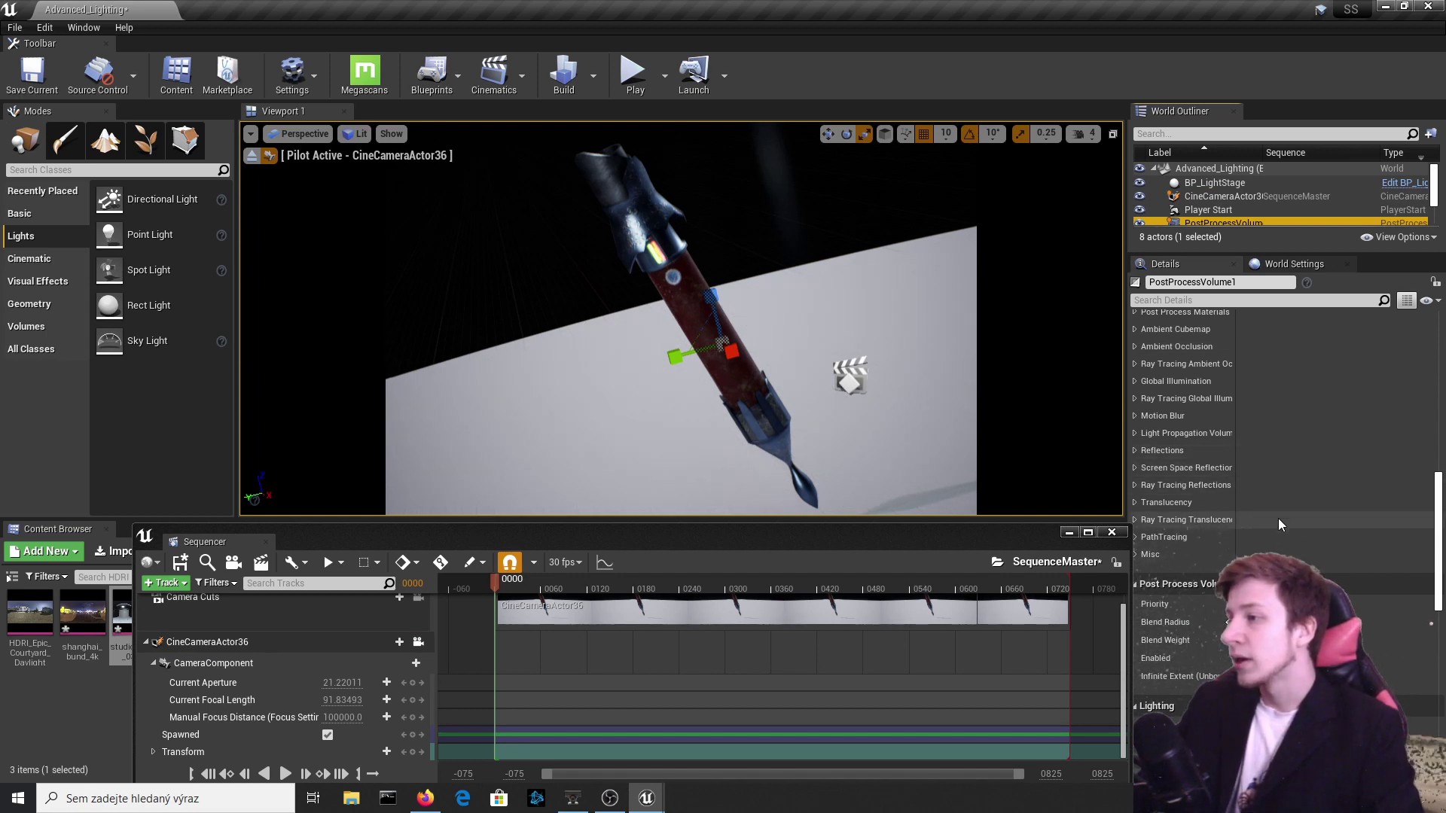
scroll(1276, 516, "up", 4)
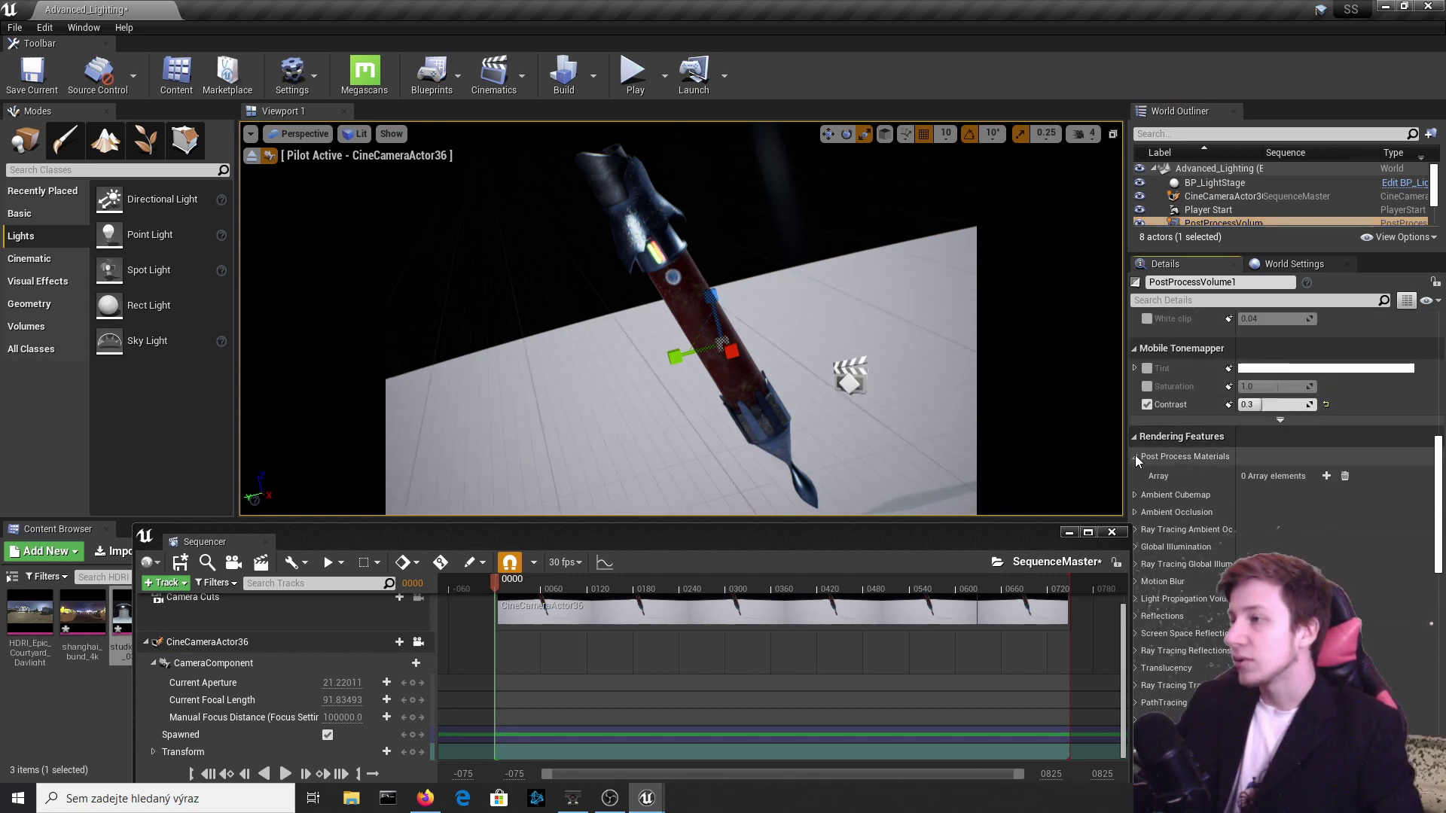
scroll(1173, 518, "up", 10)
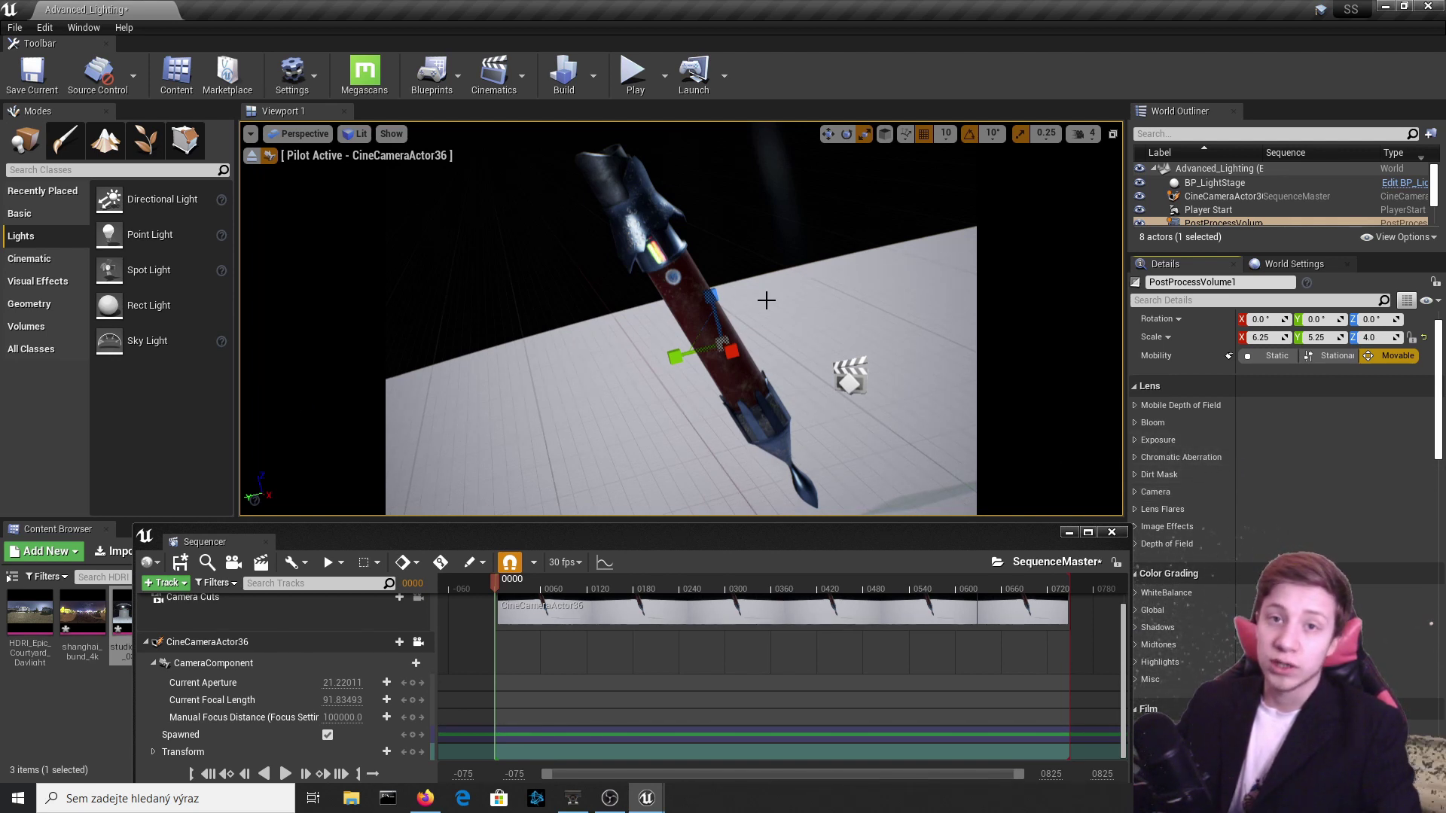
Adjust PostProcessVolume1's bloom intensity and set its chromatic aberration intensity to about 0.81.
left_click(1137, 422)
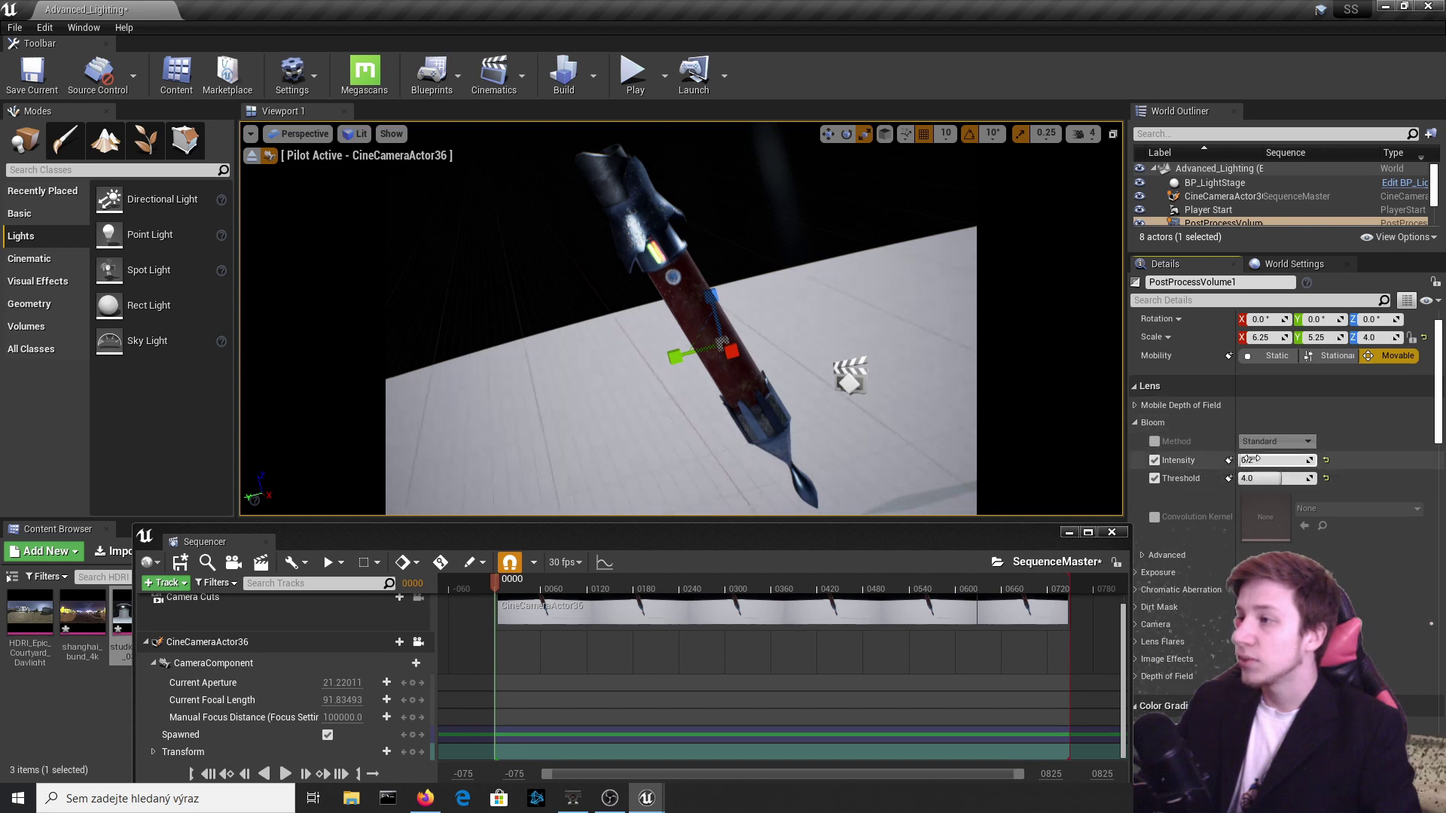
left_click_drag(1273, 460, 1259, 460)
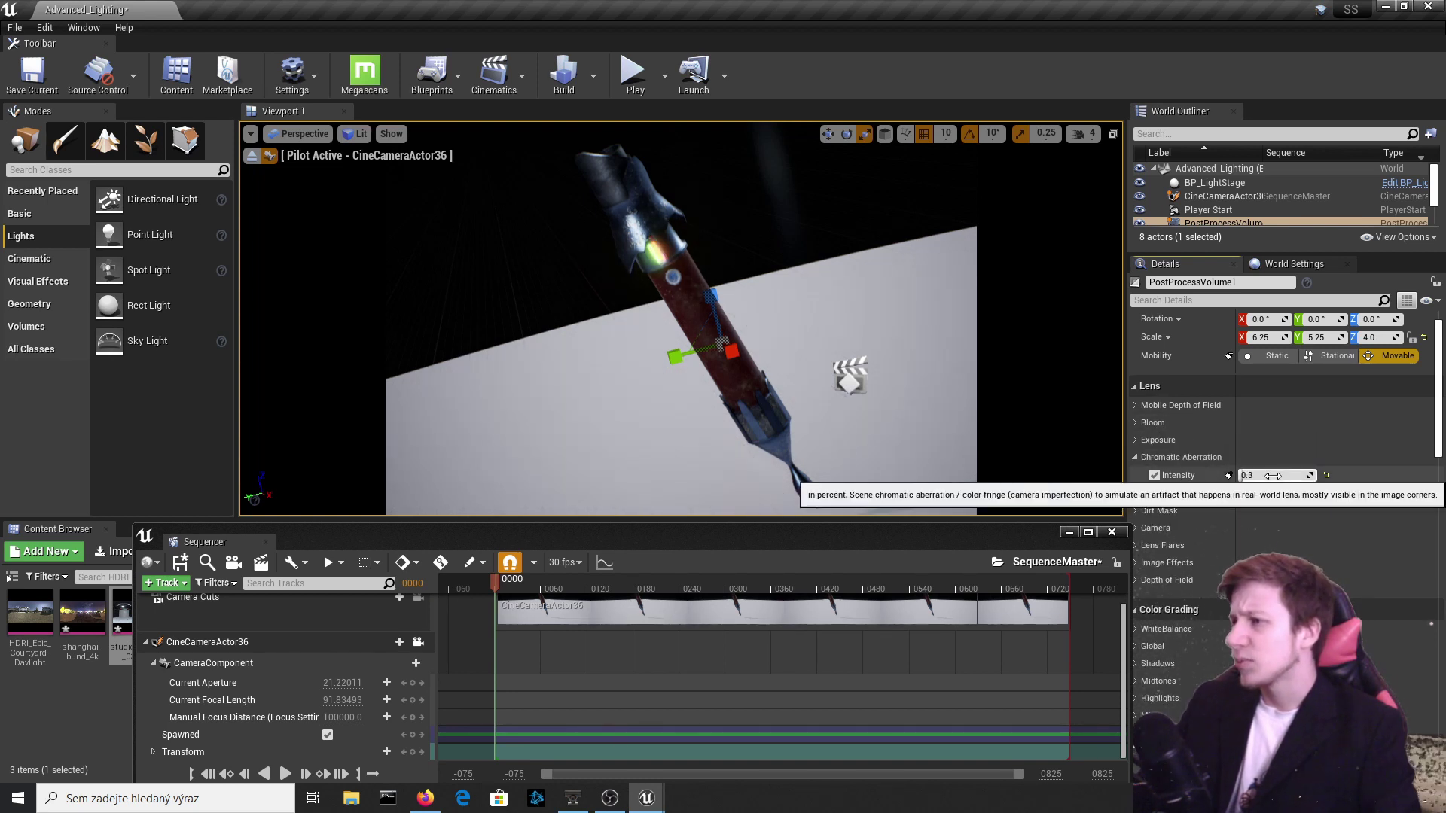
mouse_move(1274, 475)
left_mouse_down()
mouse_move(1297, 475)
mouse_move(1246, 475)
left_mouse_up()
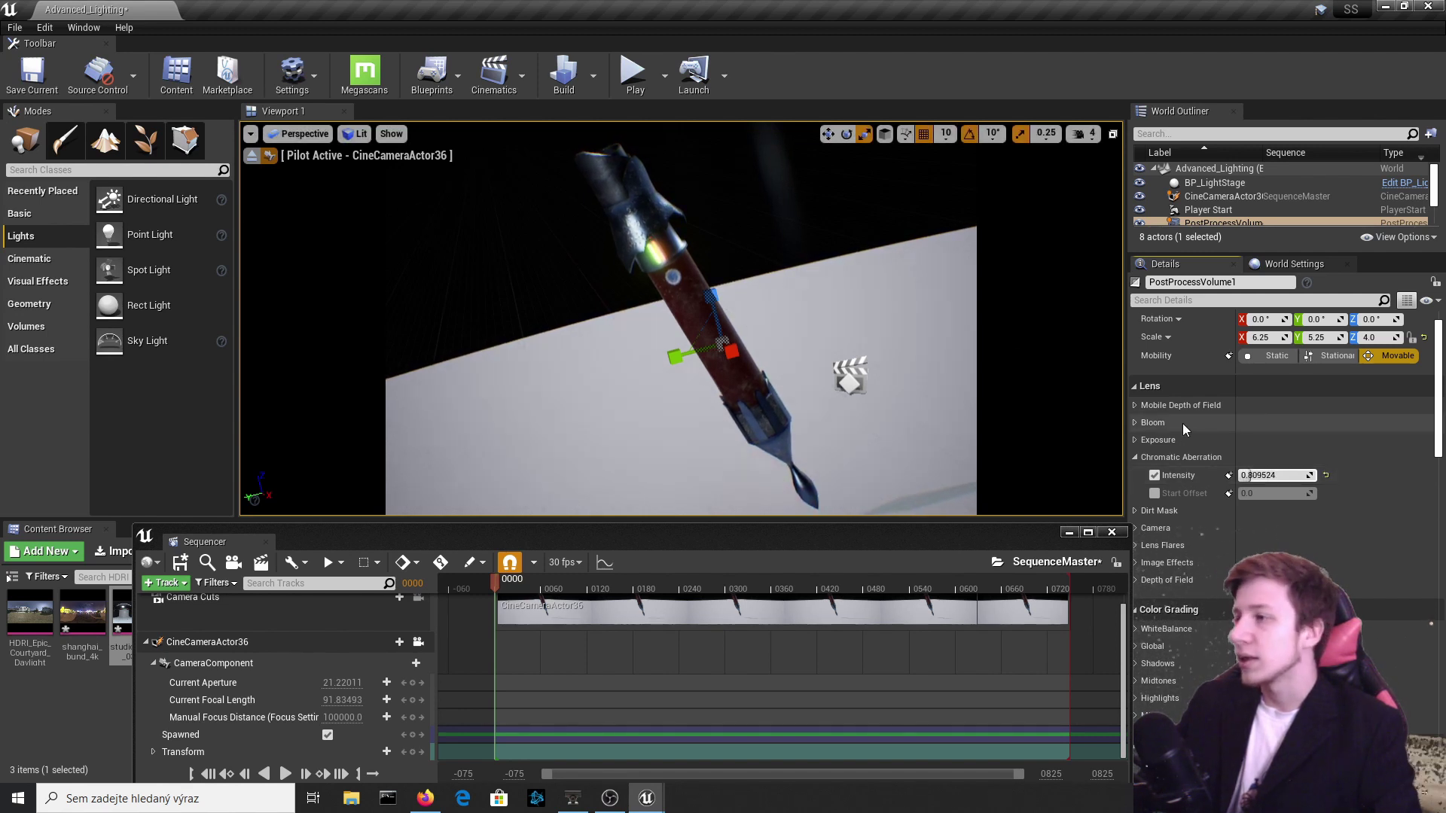
left_click(1140, 455)
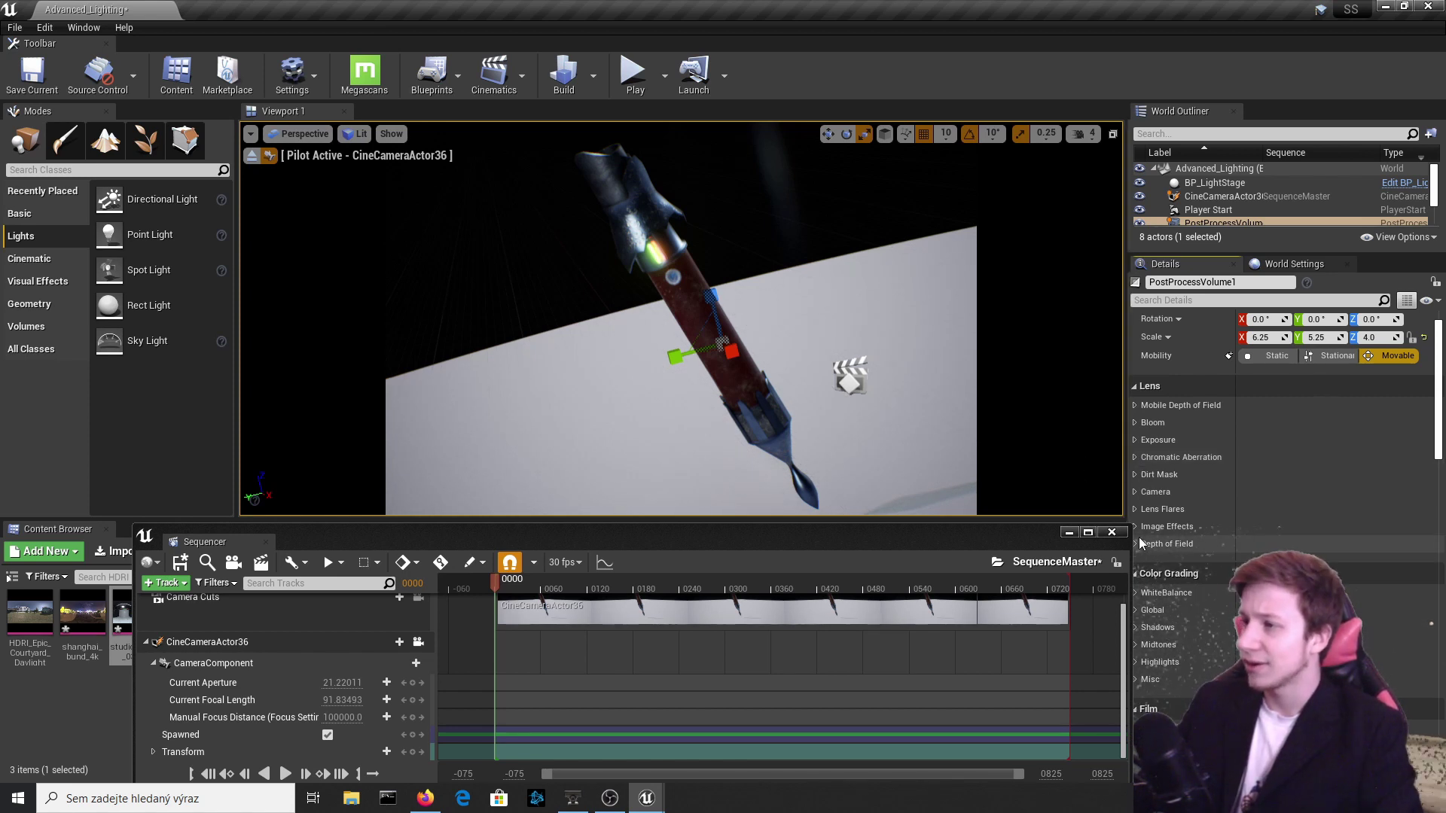
Enable the lens flare intensity override on PostProcessVolume1 and set it to about 0.46, moving the Sequencer aside.
left_click_drag(1022, 536, 953, 512)
left_click(1135, 510)
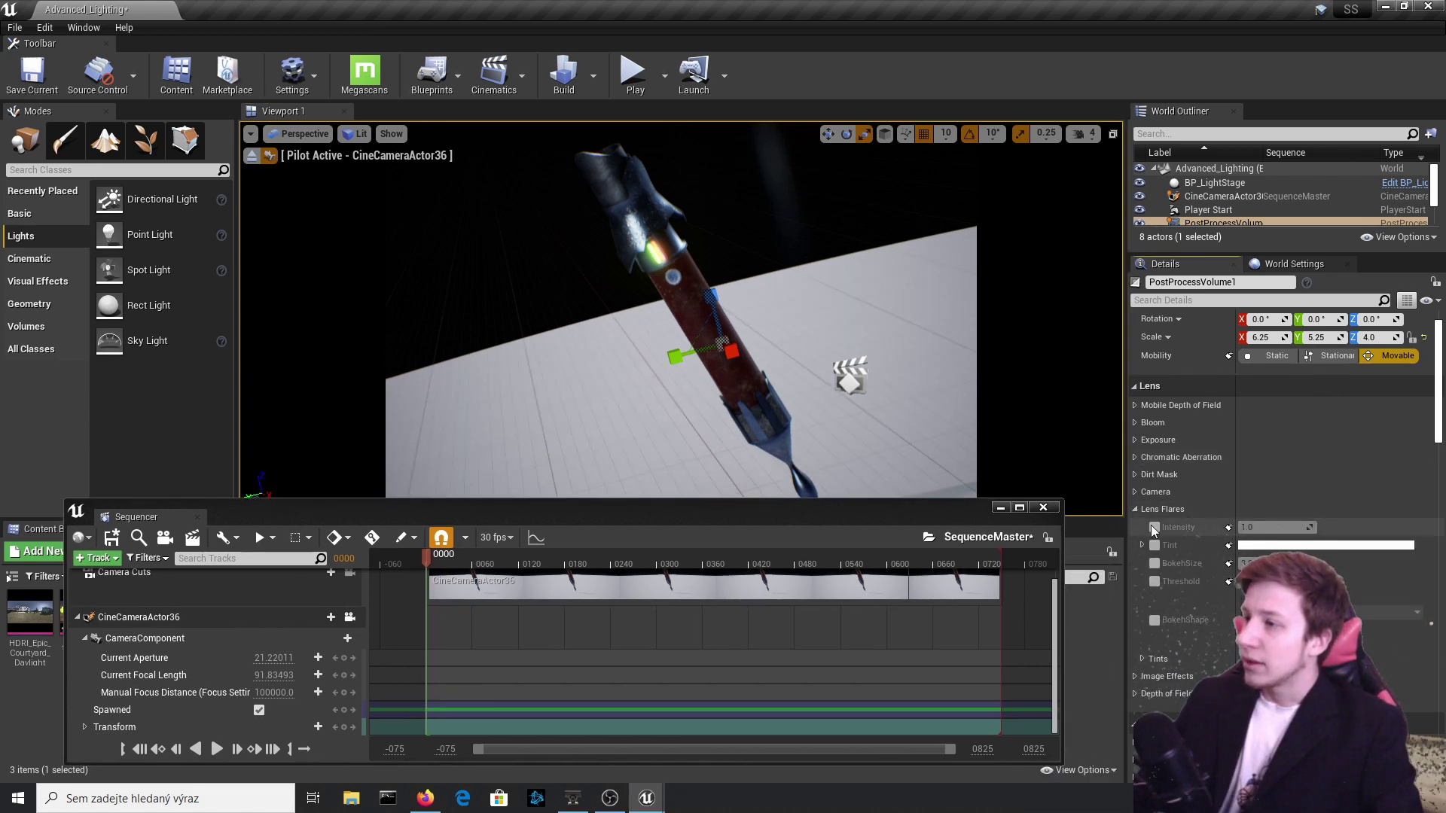
left_click(1154, 527)
mouse_move(1279, 526)
left_mouse_down()
mouse_move(1307, 525)
mouse_move(1254, 526)
mouse_move(1280, 525)
left_mouse_up()
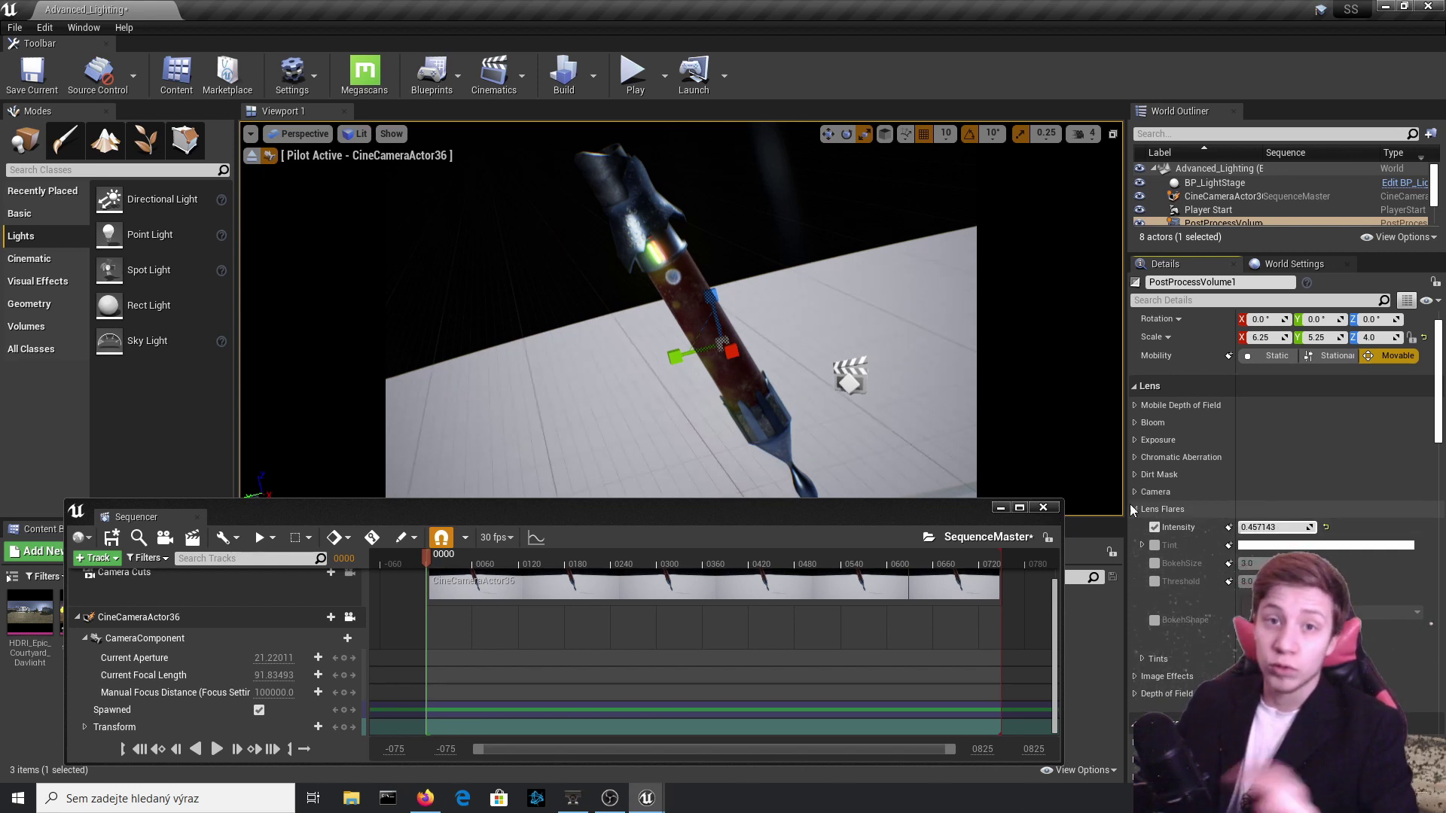
Set the white balance temperature in PostProcessVolume1's color grading to about 5857.
scroll(1231, 541, "down", 3)
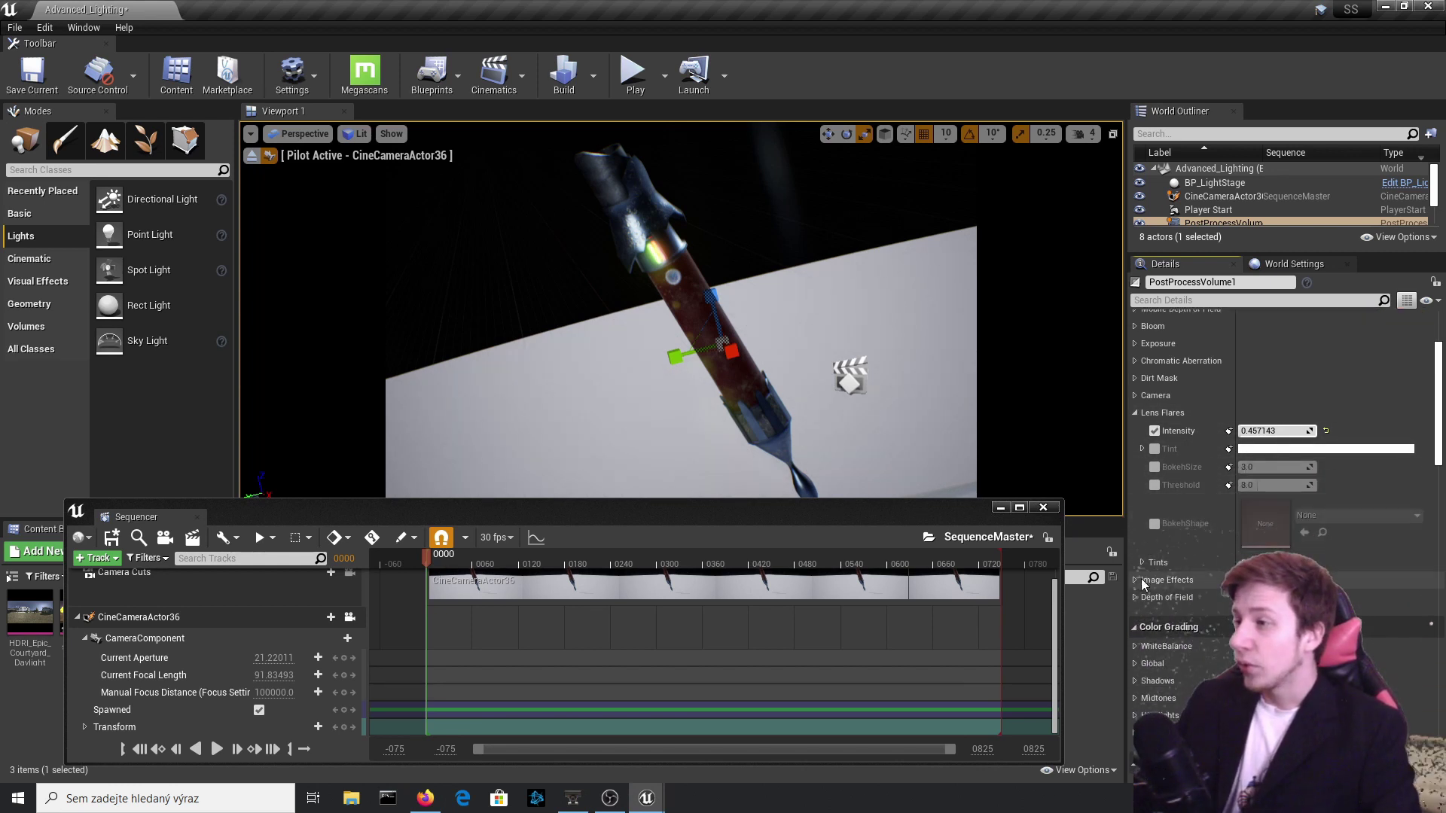
scroll(1156, 513, "down", 3)
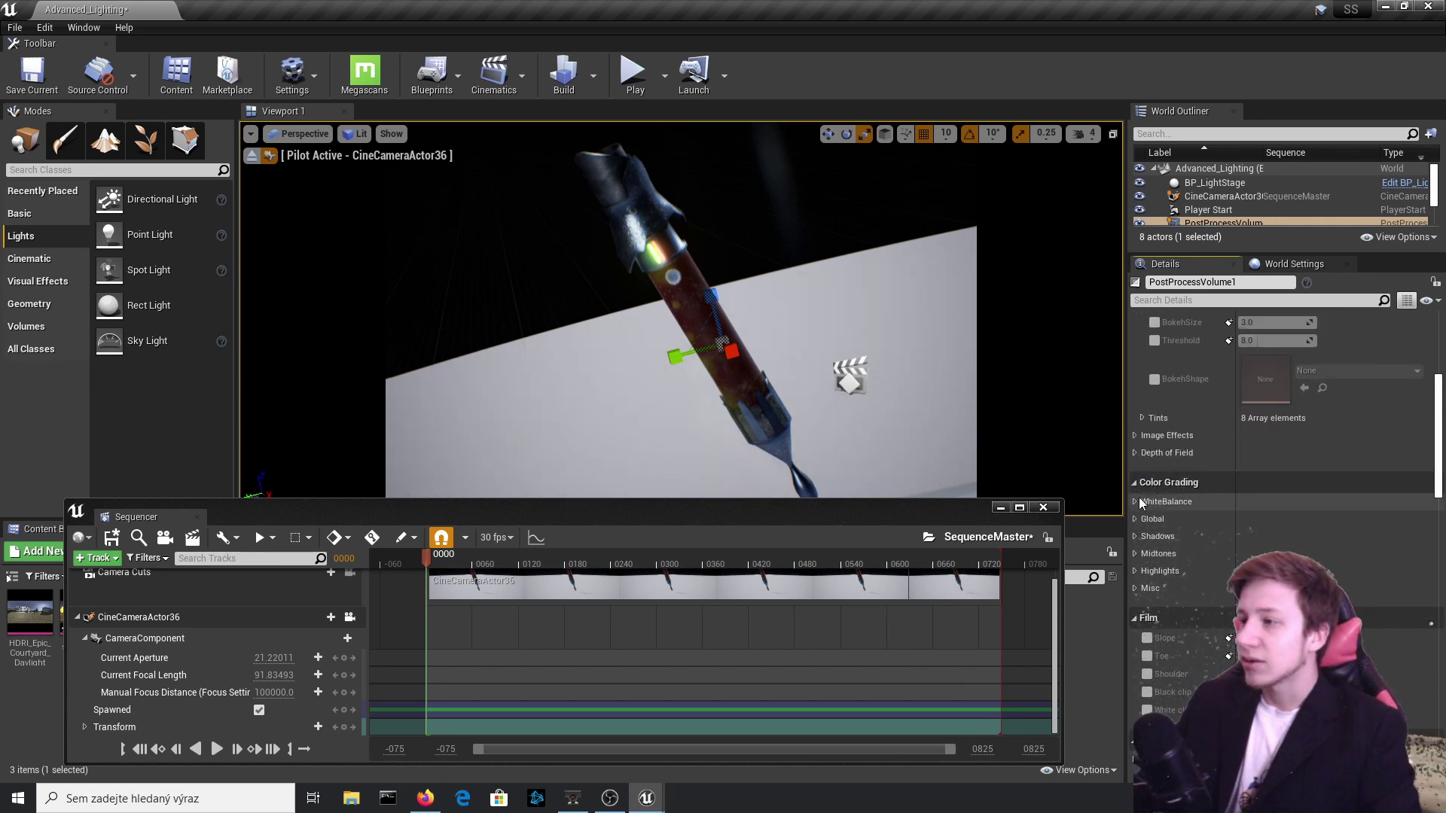
left_click(1136, 502)
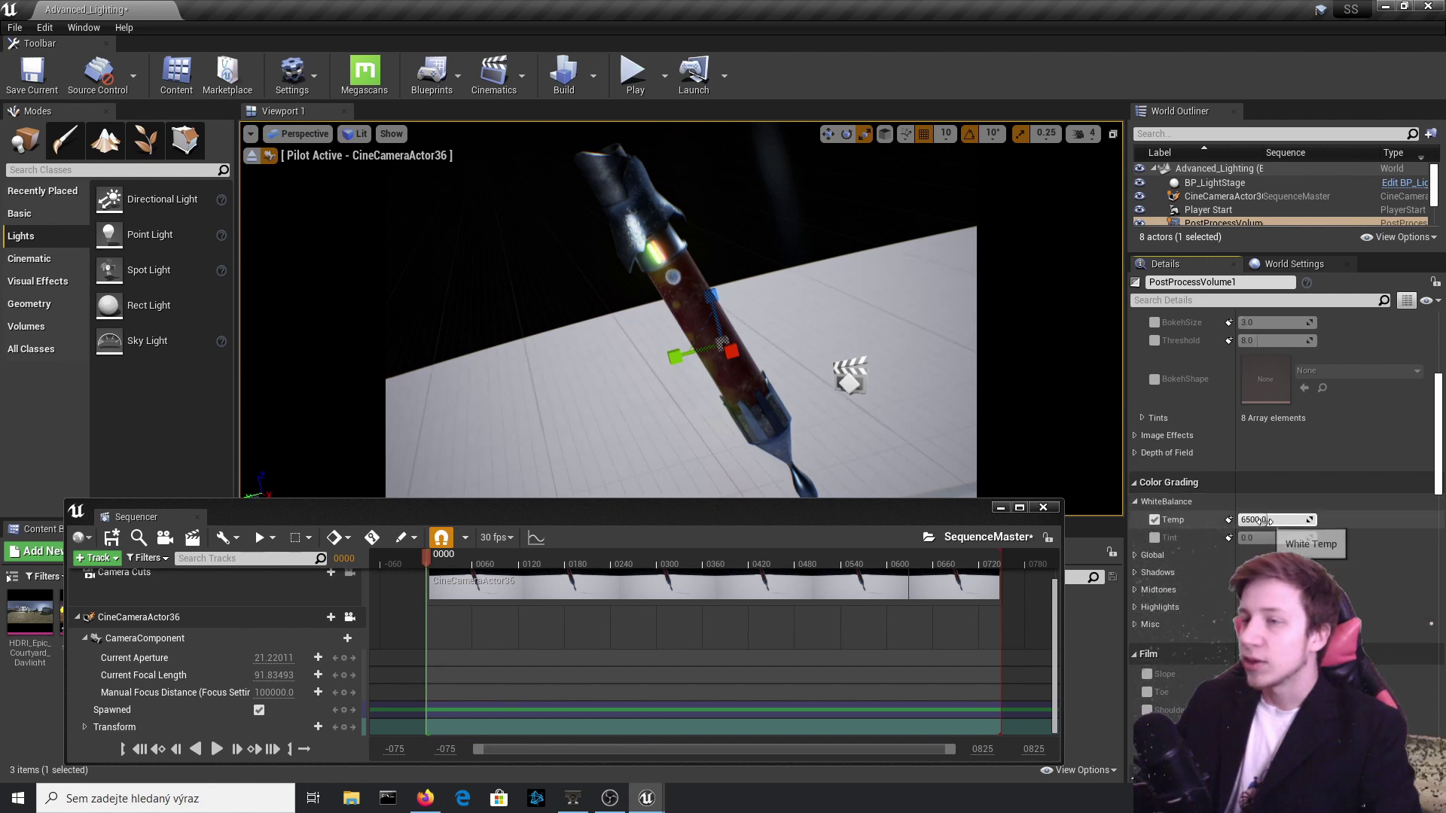
left_click_drag(1273, 519, 1318, 520)
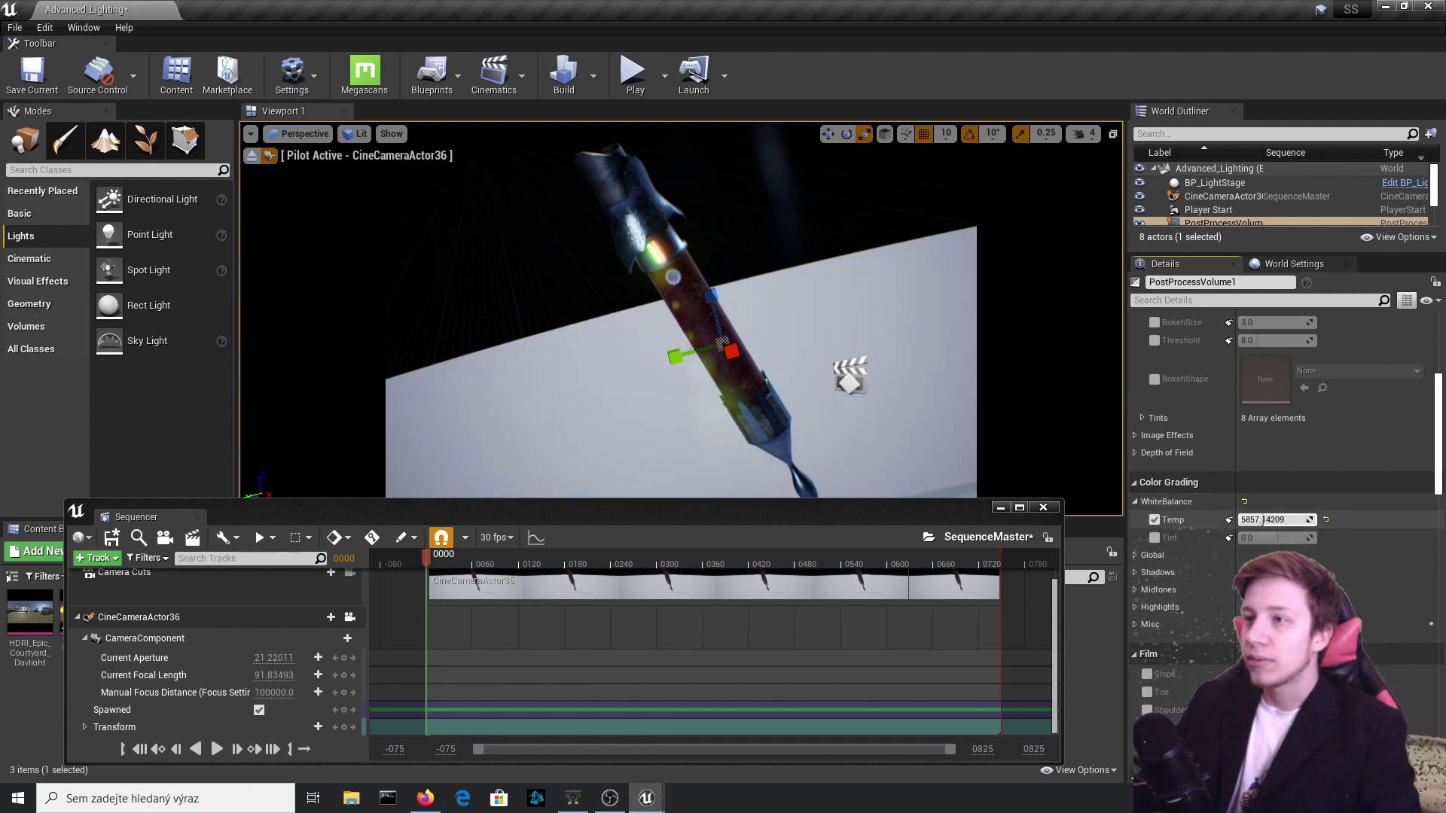
left_click(1134, 502)
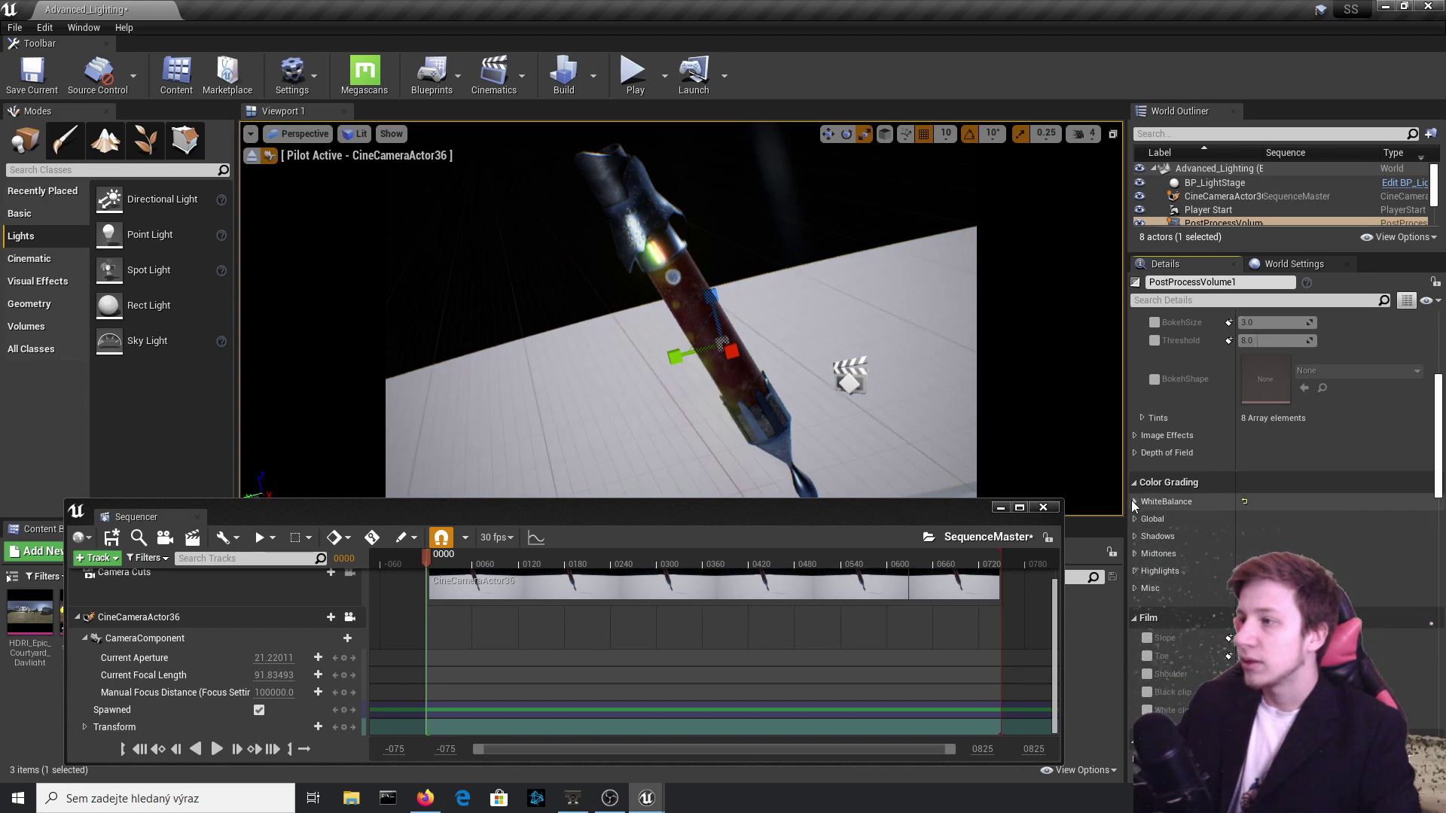
Enable global saturation in the color grading and tint it slightly, with green about 0.996 and blue about 0.994.
left_click(1134, 518)
left_click(1141, 537)
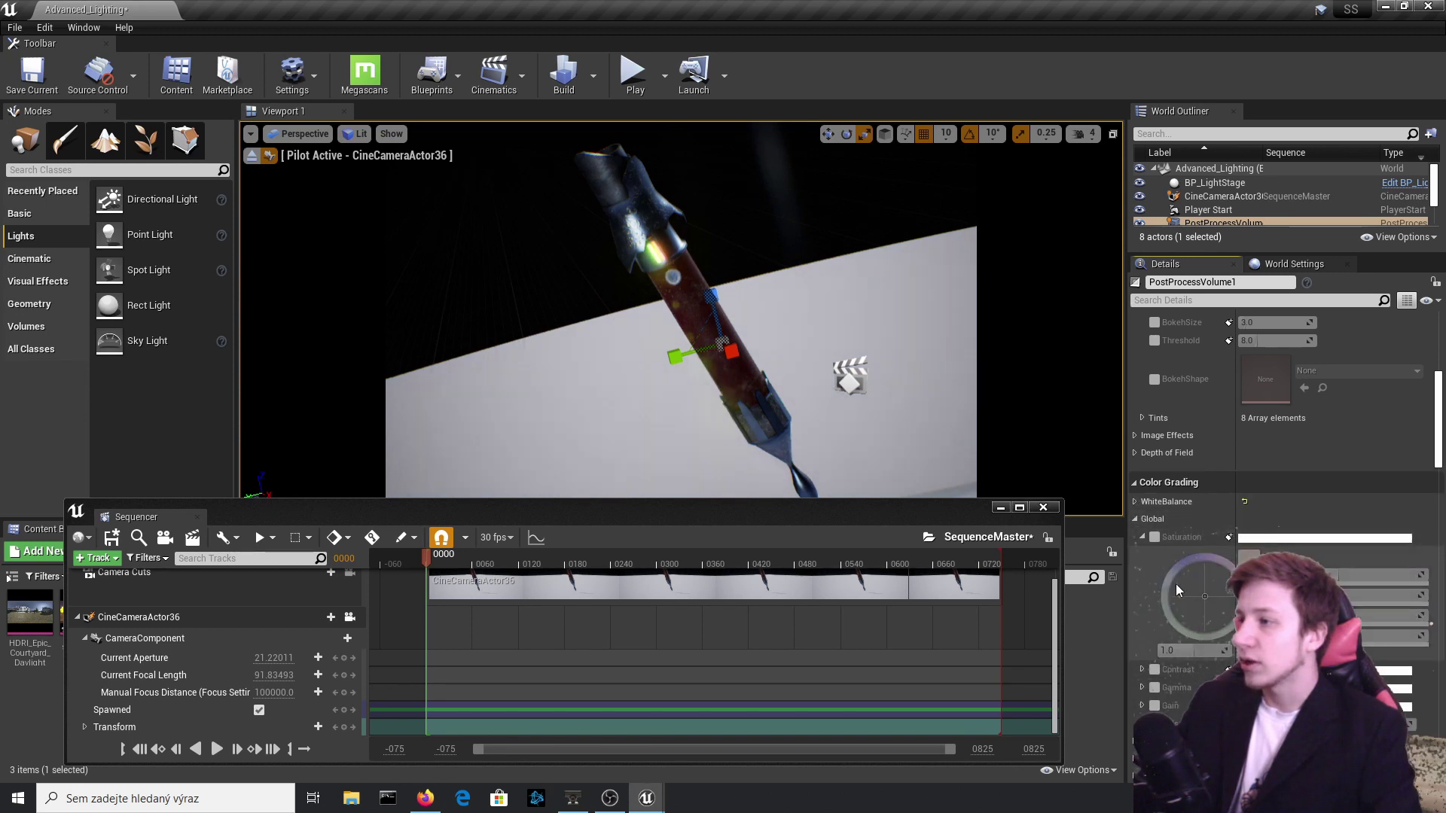
left_click(1154, 537)
mouse_move(1195, 595)
left_mouse_down()
mouse_move(1195, 576)
mouse_move(1209, 599)
left_mouse_up()
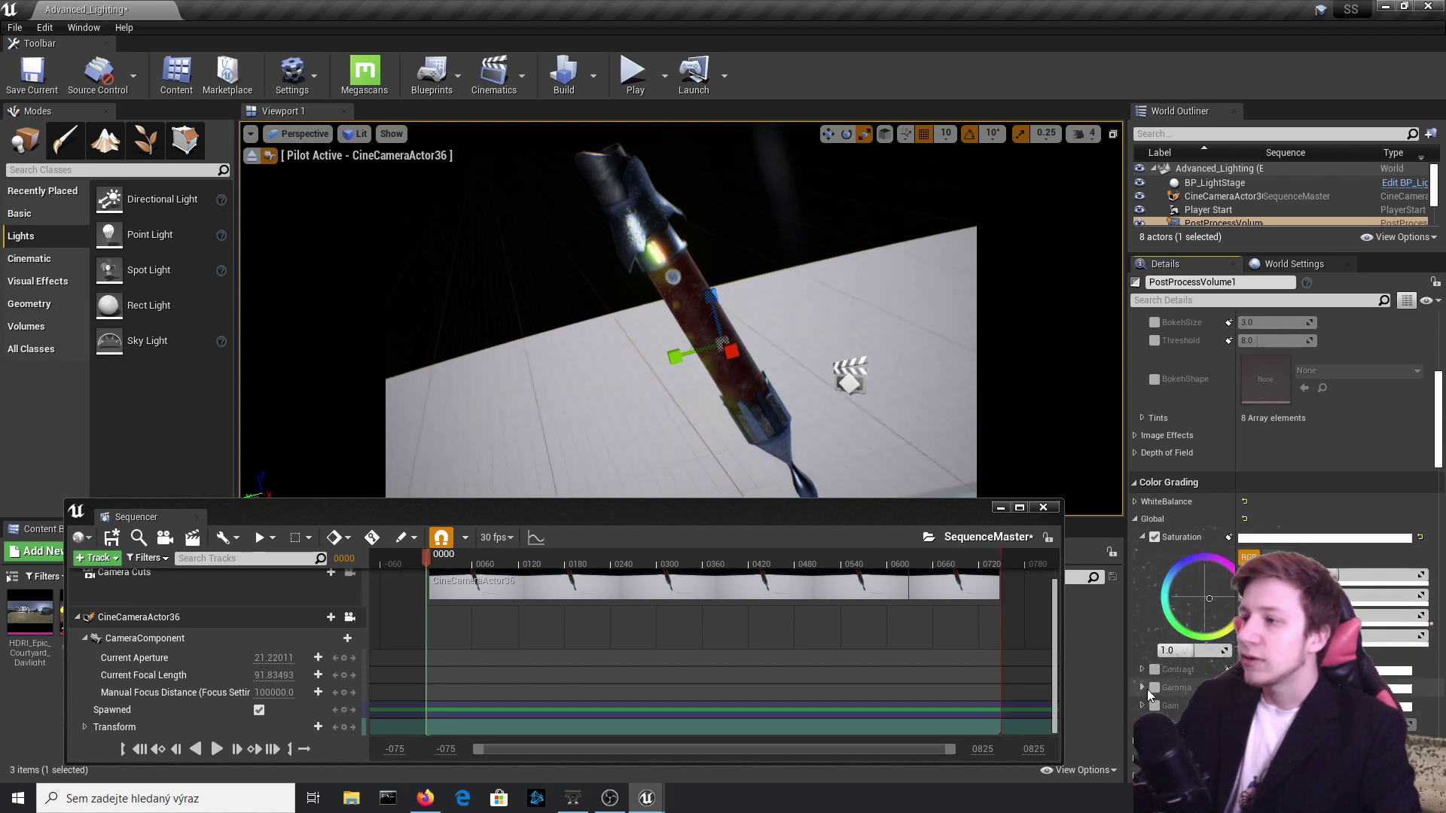
Enable global contrast in the color grading and shift it to about 0.99 red, 1.0 green and 0.97 blue.
left_click(1140, 668)
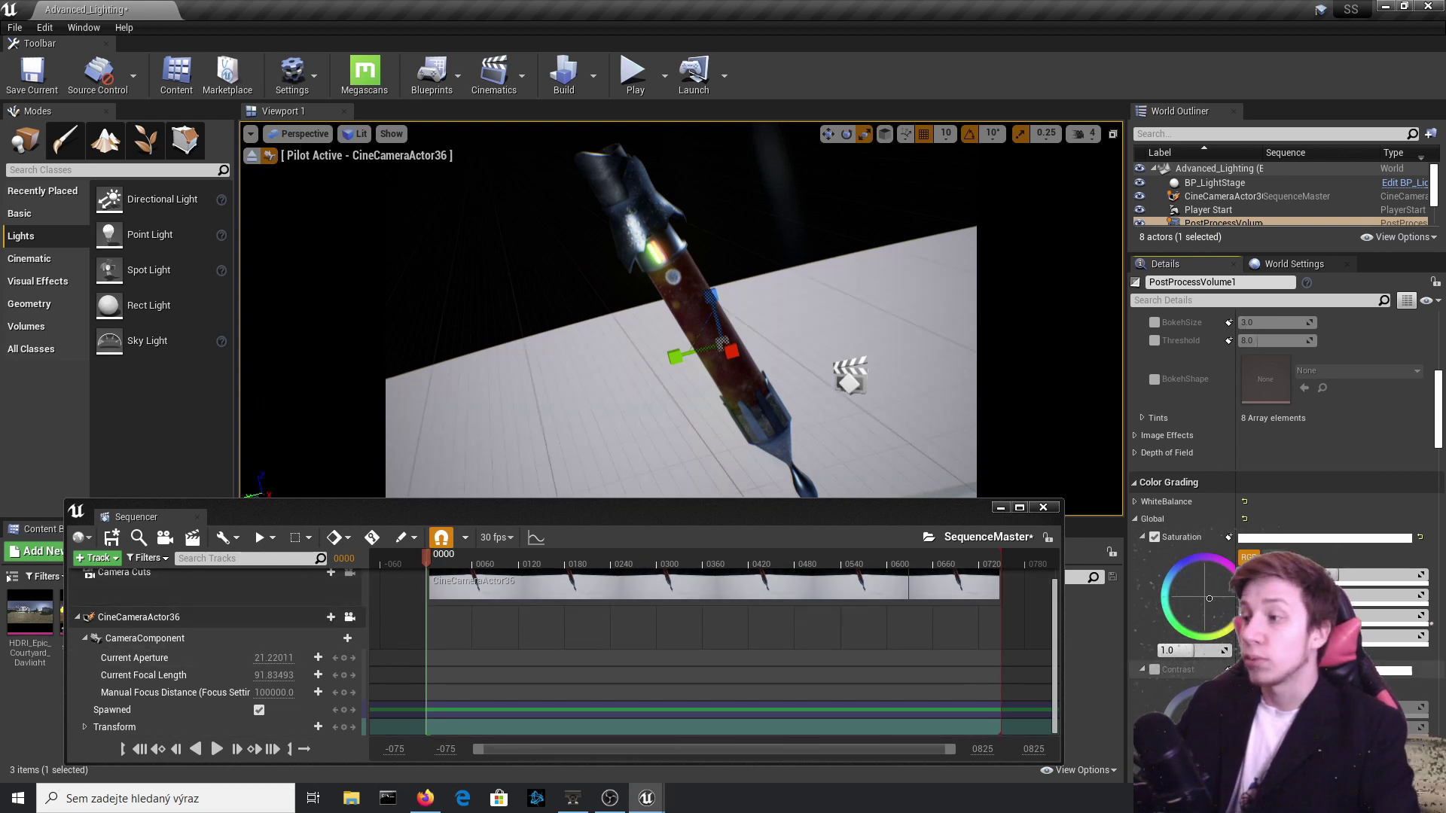
scroll(1204, 656, "down", 2)
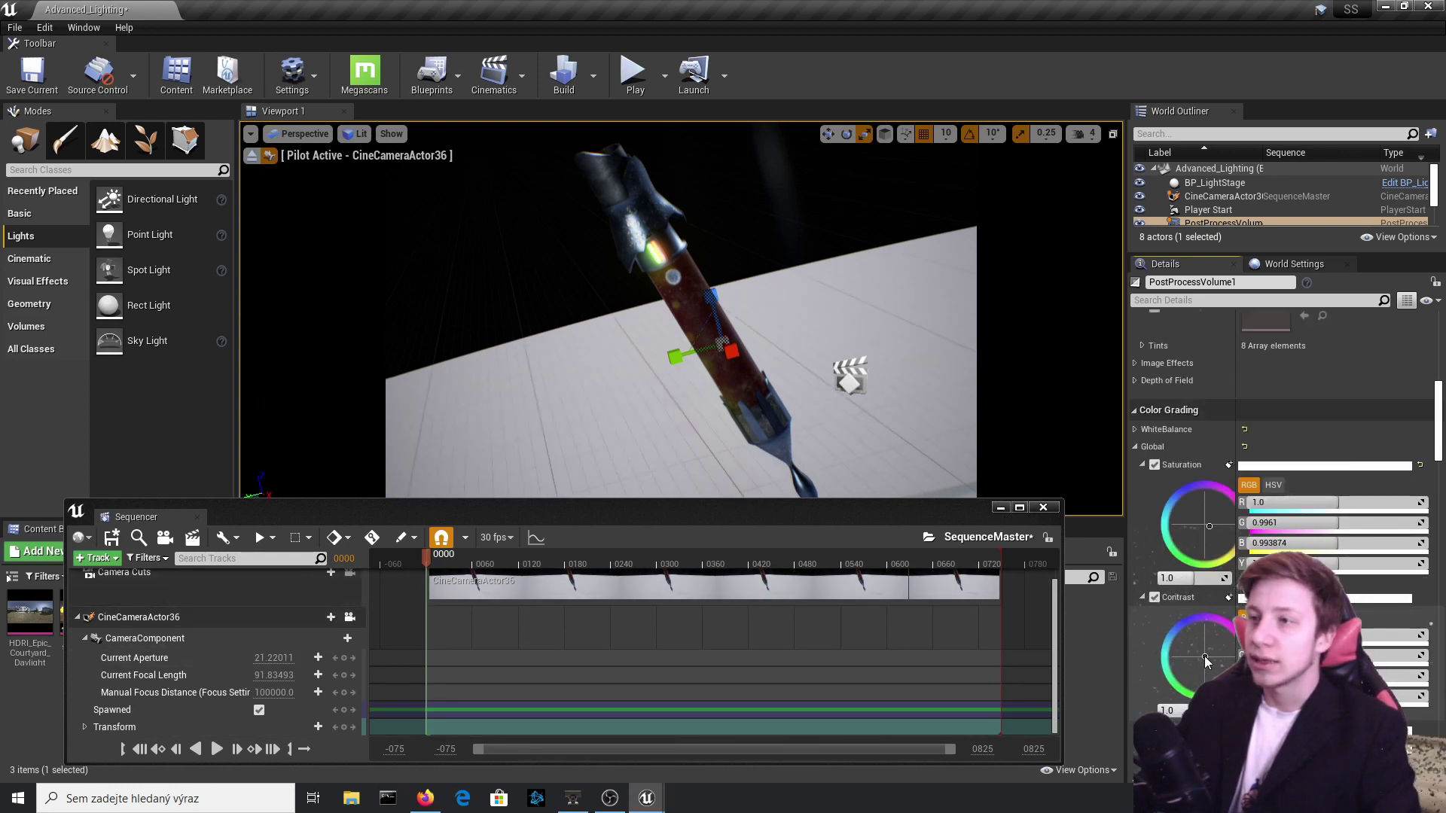
mouse_move(1205, 657)
left_mouse_down()
mouse_move(1207, 637)
mouse_move(1207, 667)
left_mouse_up()
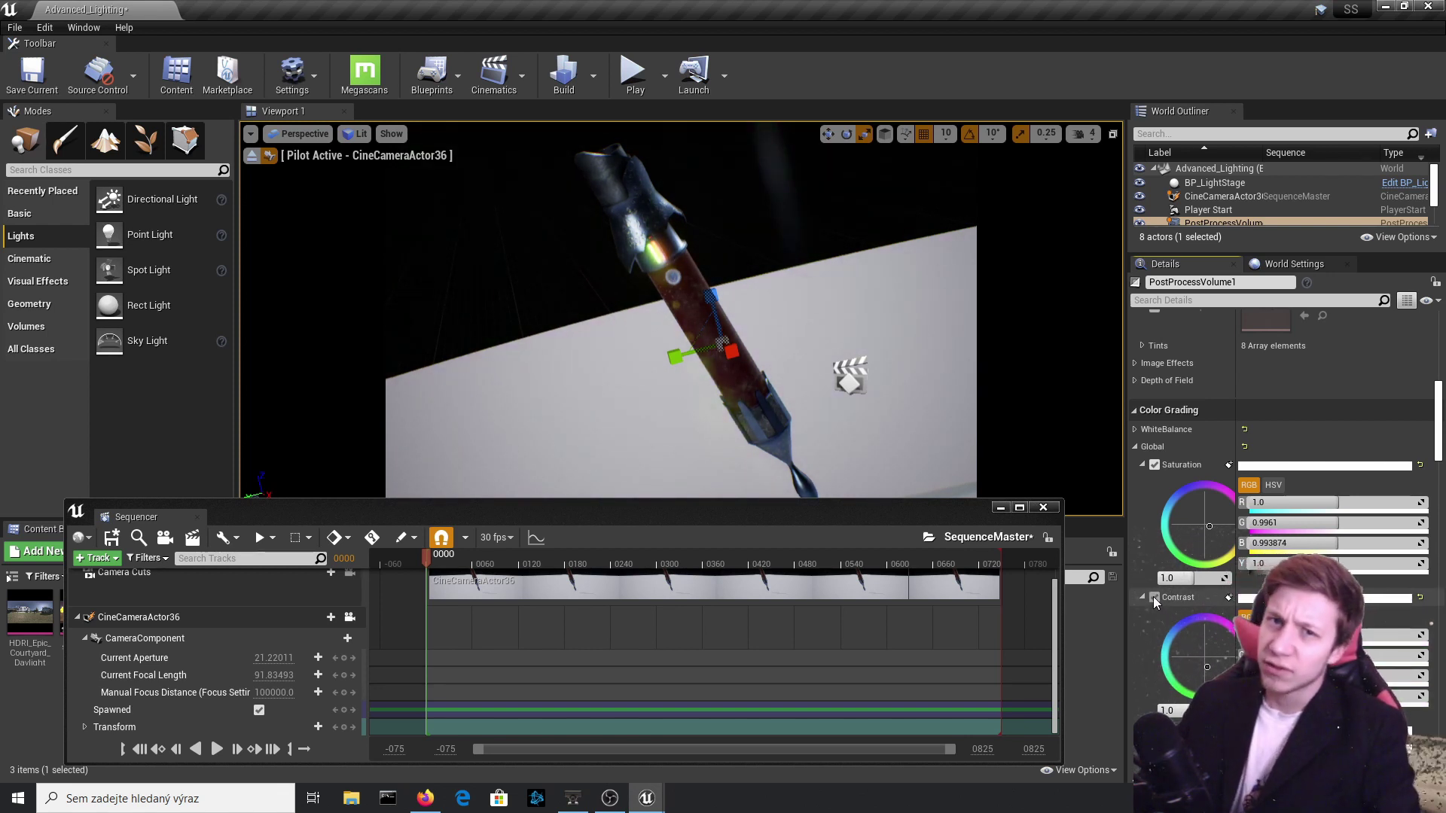
Try a Film slope of about 0.92 on PostProcessVolume1 and turn the slope override back off.
scroll(1153, 597, "down", 3)
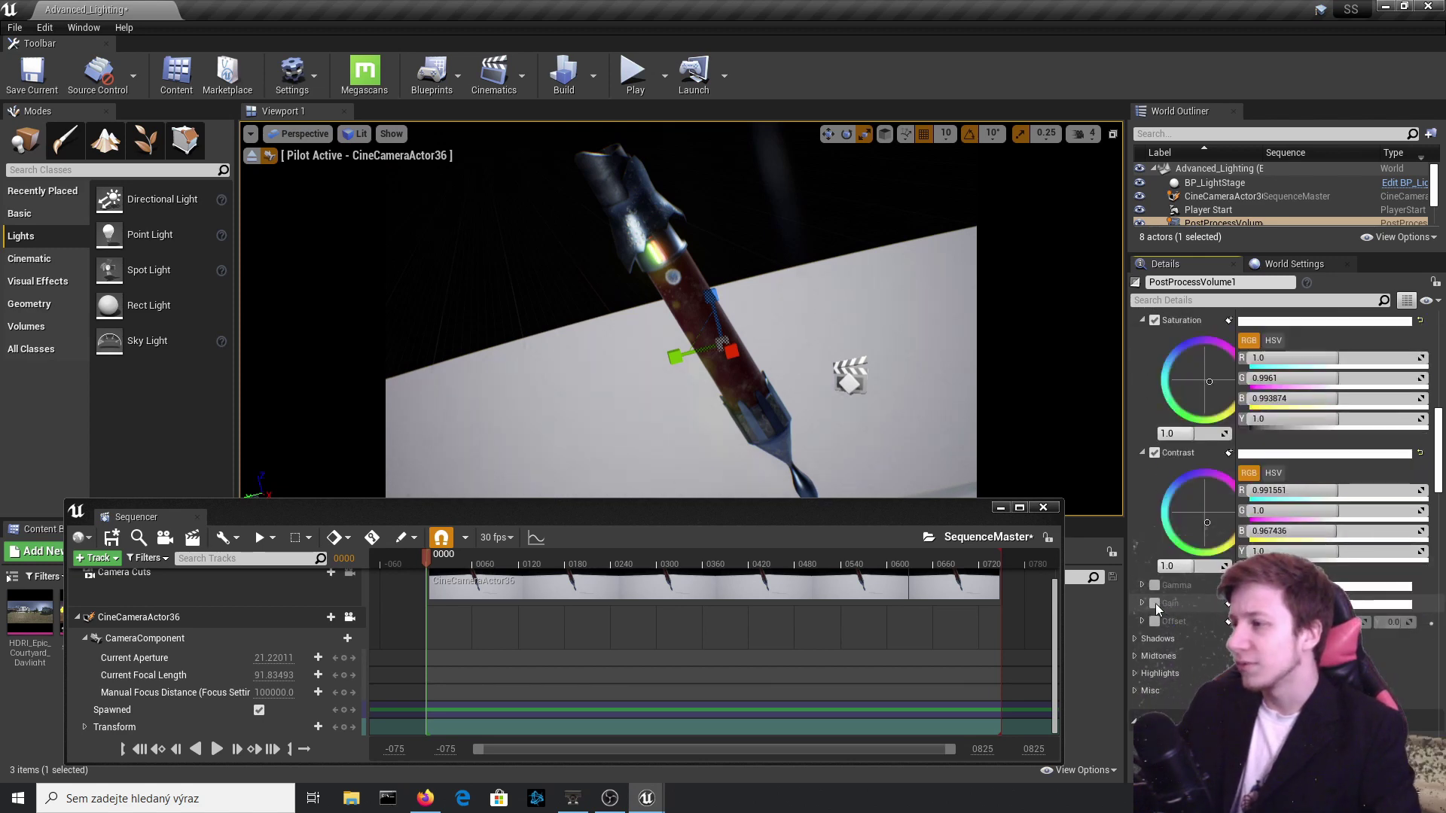
scroll(1153, 601, "down", 6)
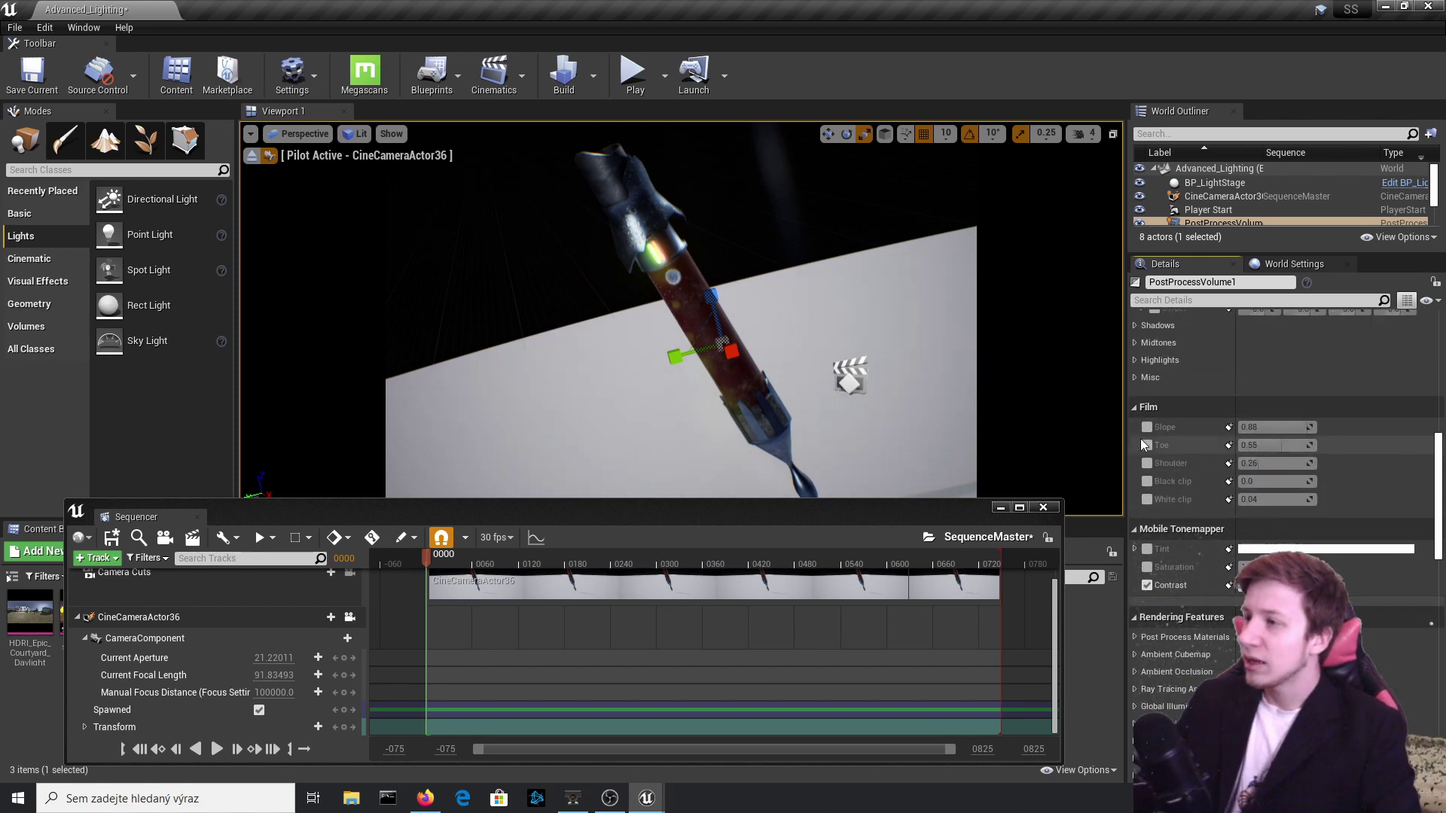
left_click(1146, 409)
left_click(1148, 408)
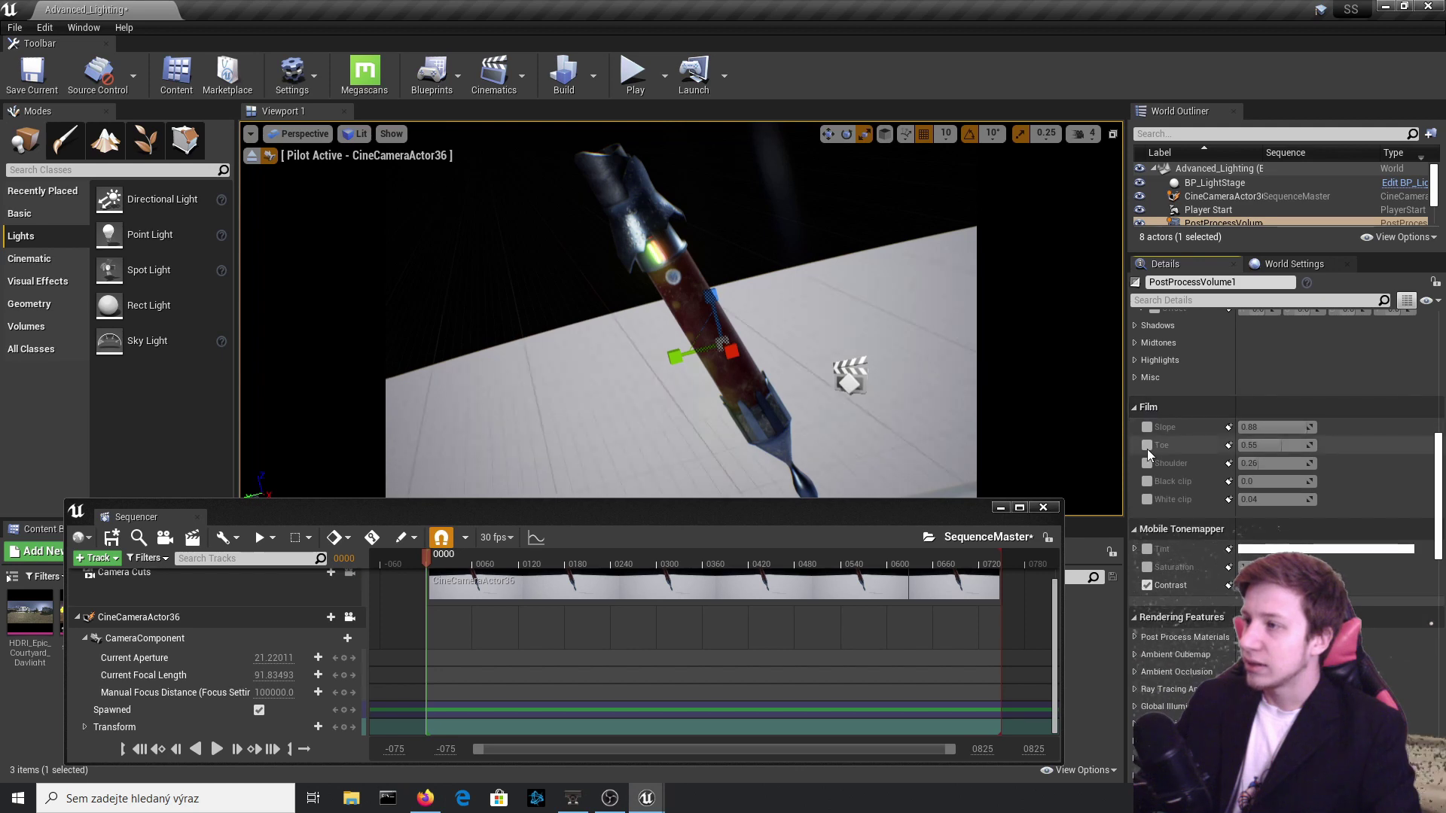
left_click(1147, 427)
left_click_drag(1292, 426, 1329, 427)
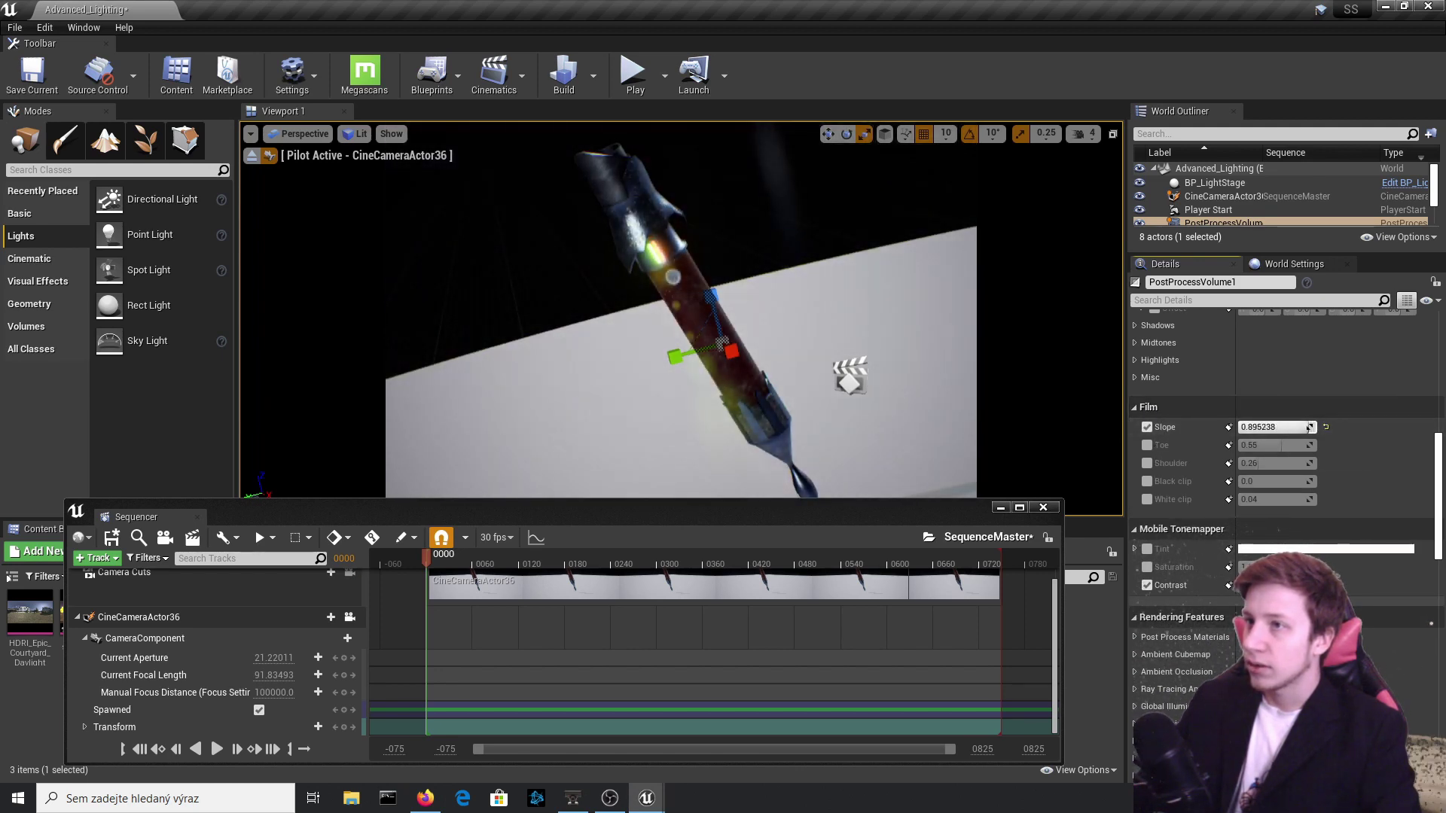
mouse_move(708, 516)
left_mouse_down()
mouse_move(720, 484)
mouse_move(730, 590)
mouse_move(716, 510)
left_mouse_up()
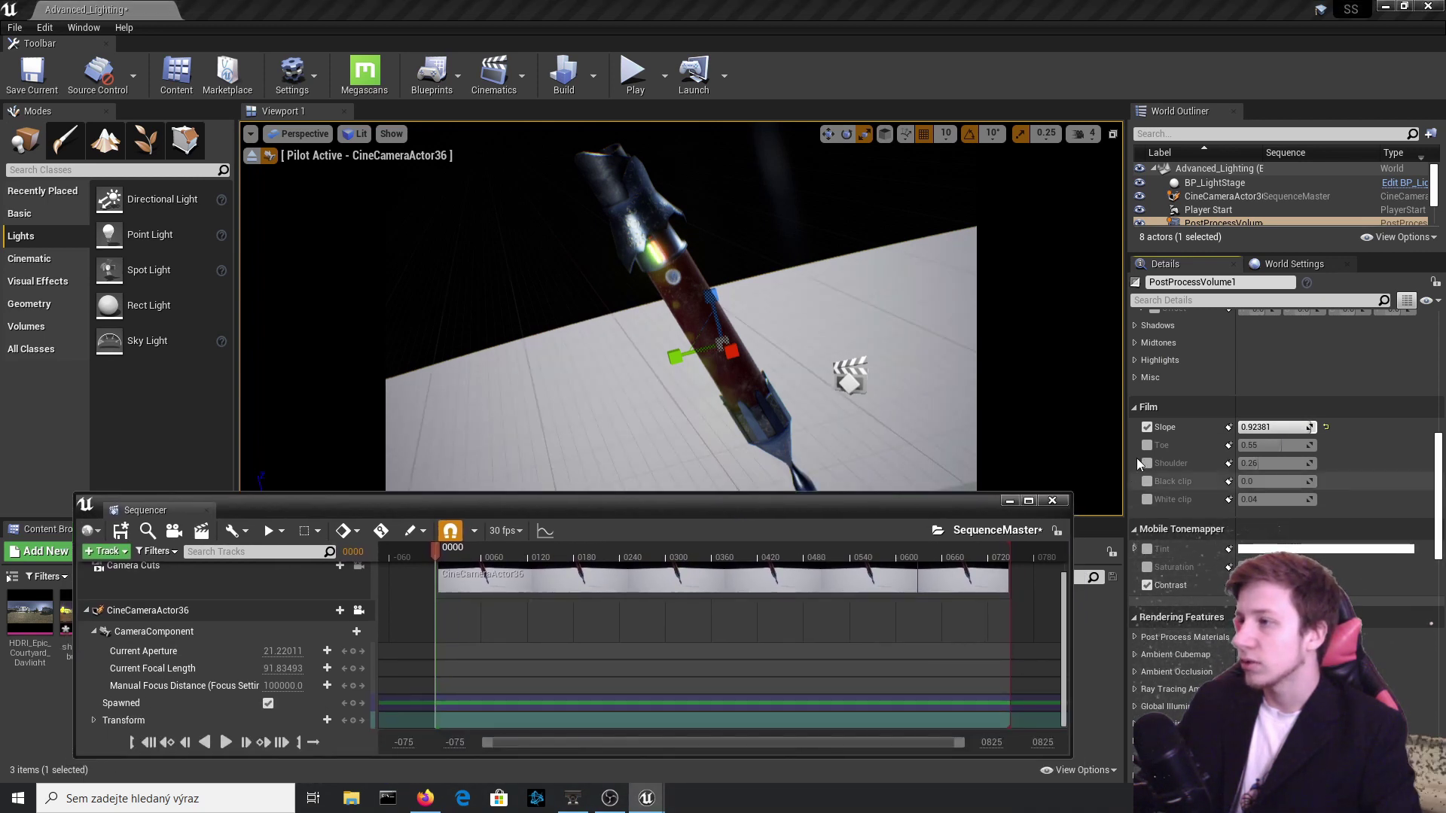
left_click(1147, 426)
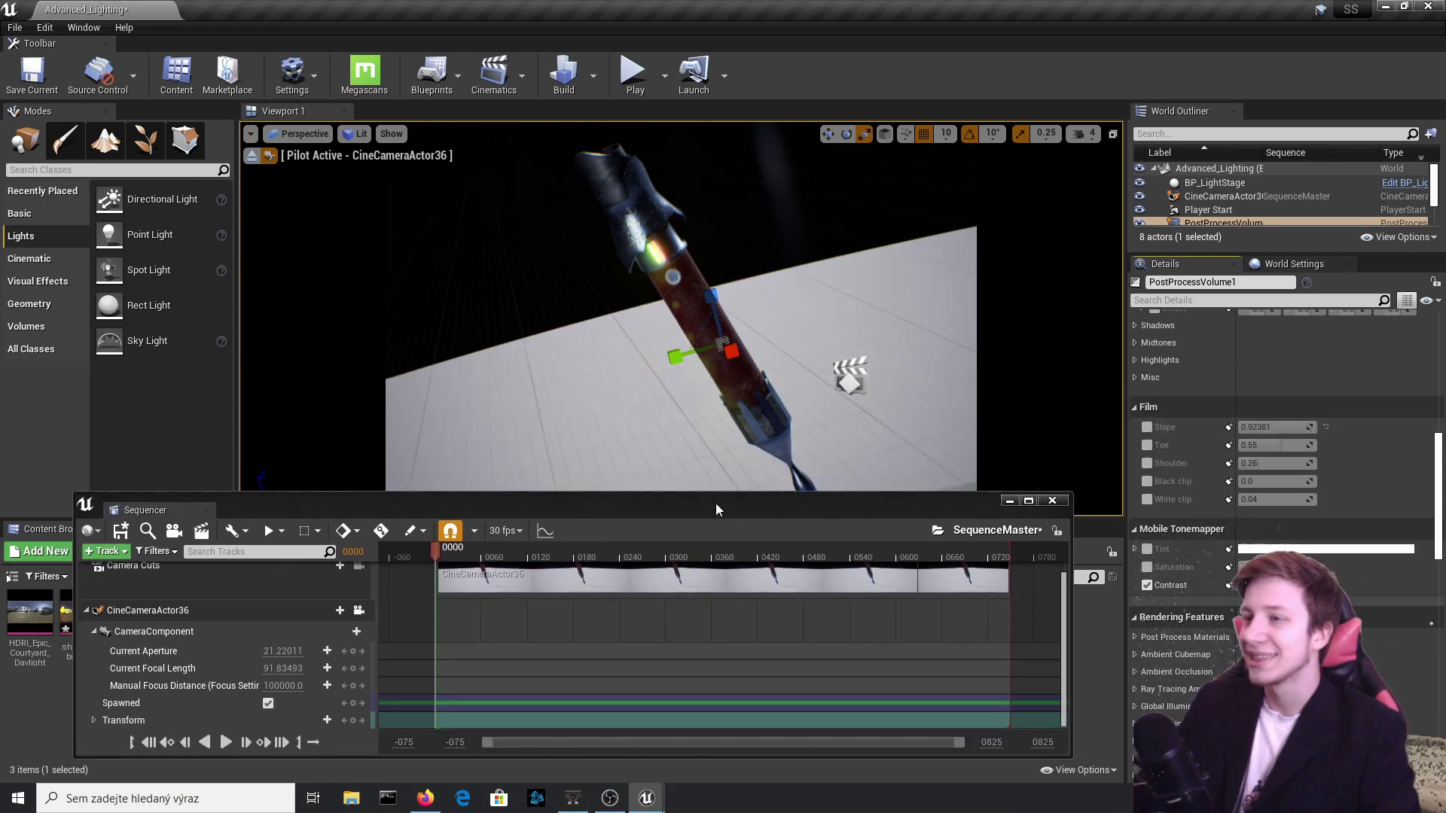
Open the Render Movie Settings for the sequence and set the image output format to Image Sequence (jpg).
left_click_drag(697, 511, 843, 392)
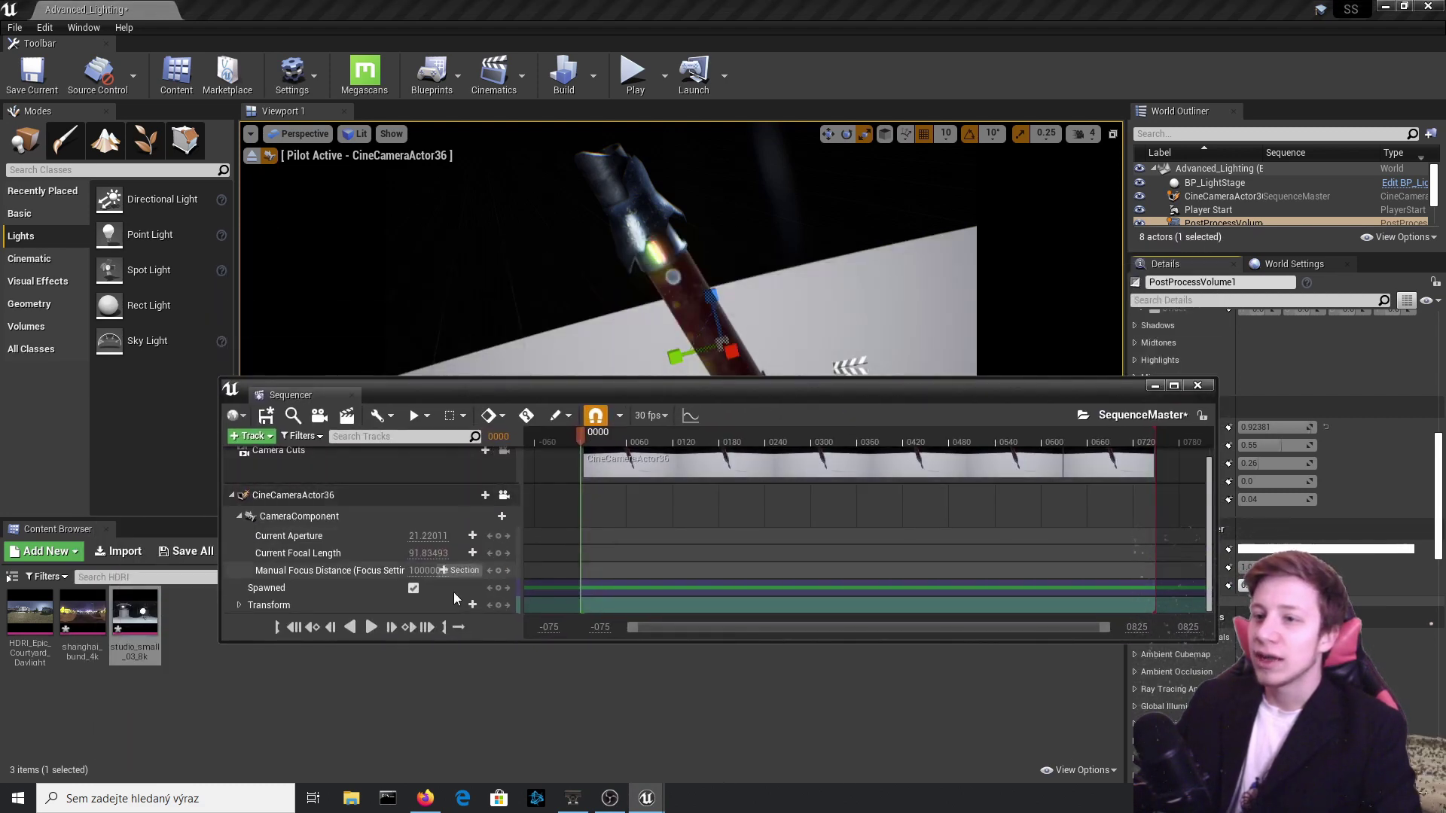
left_click_drag(485, 395, 425, 527)
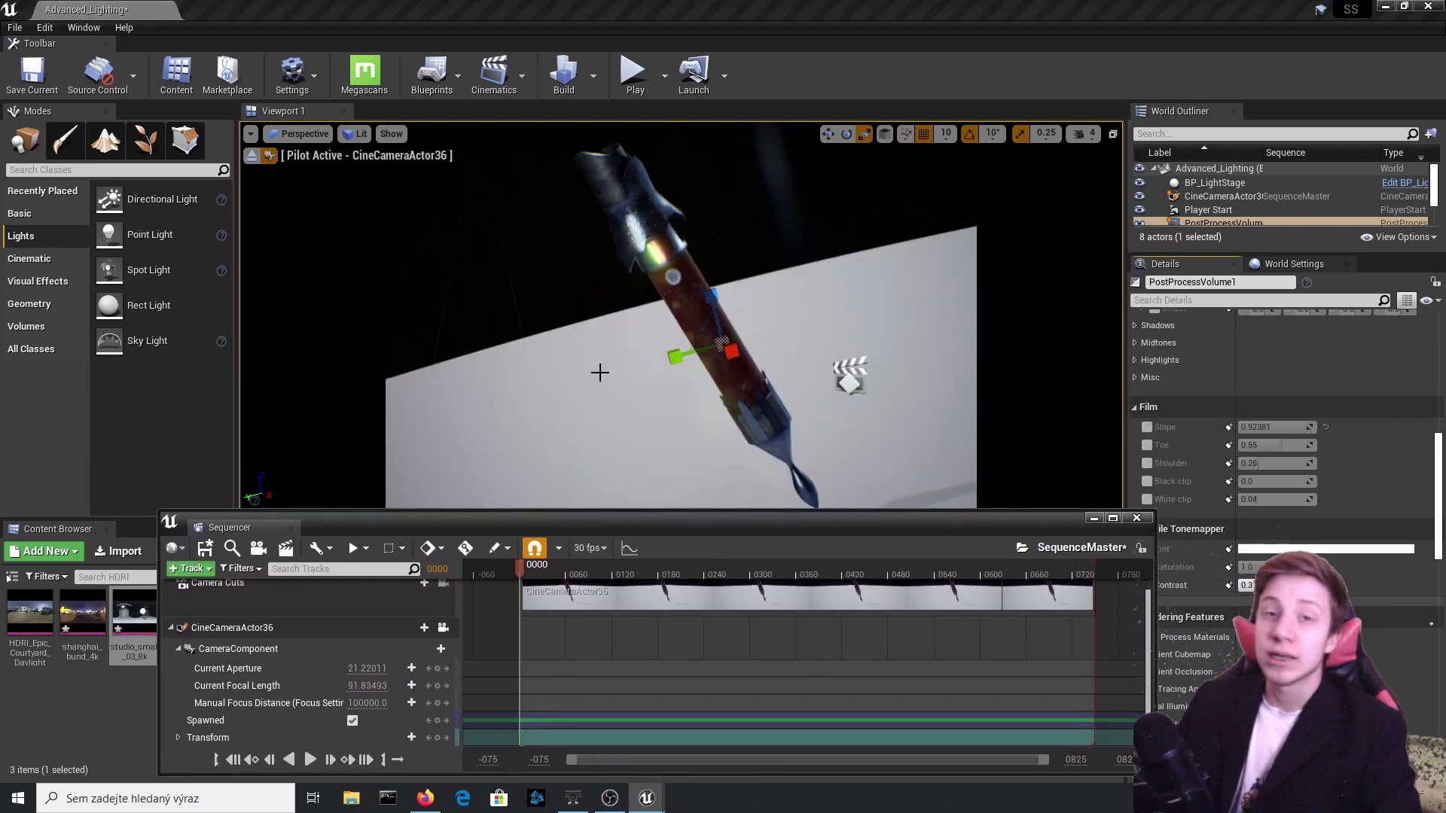
left_click(286, 549)
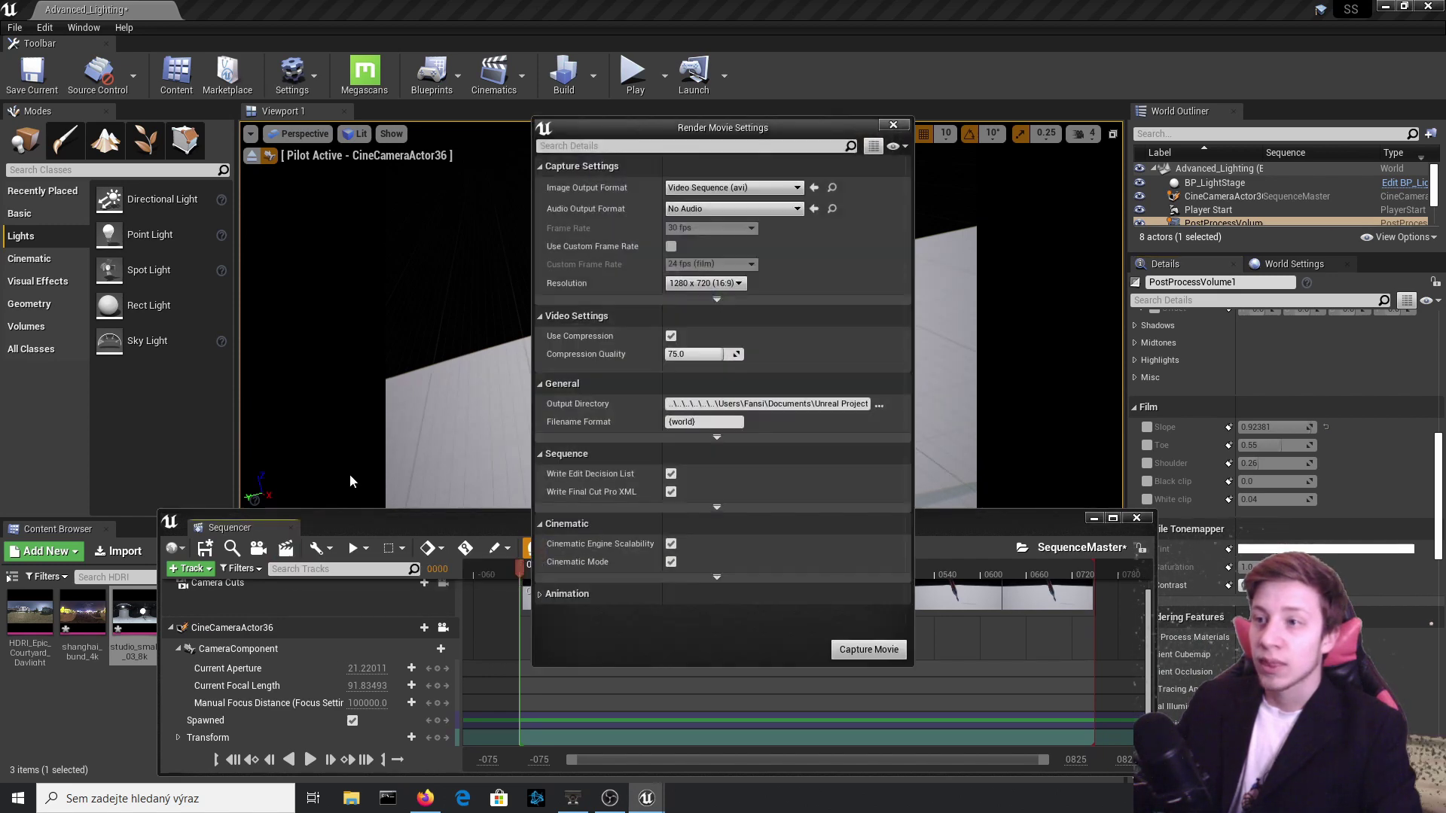
left_click(735, 190)
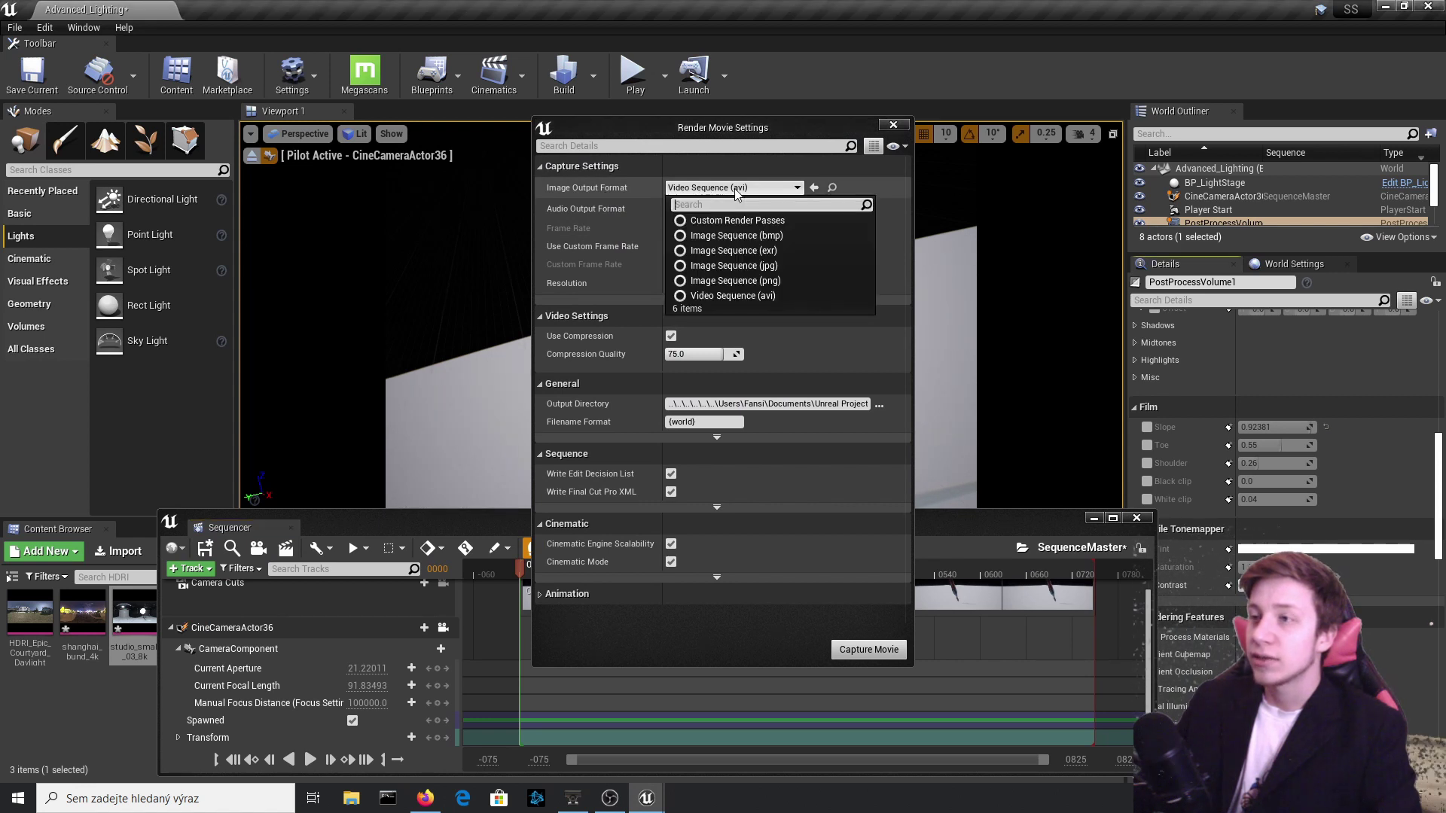
left_click(807, 263)
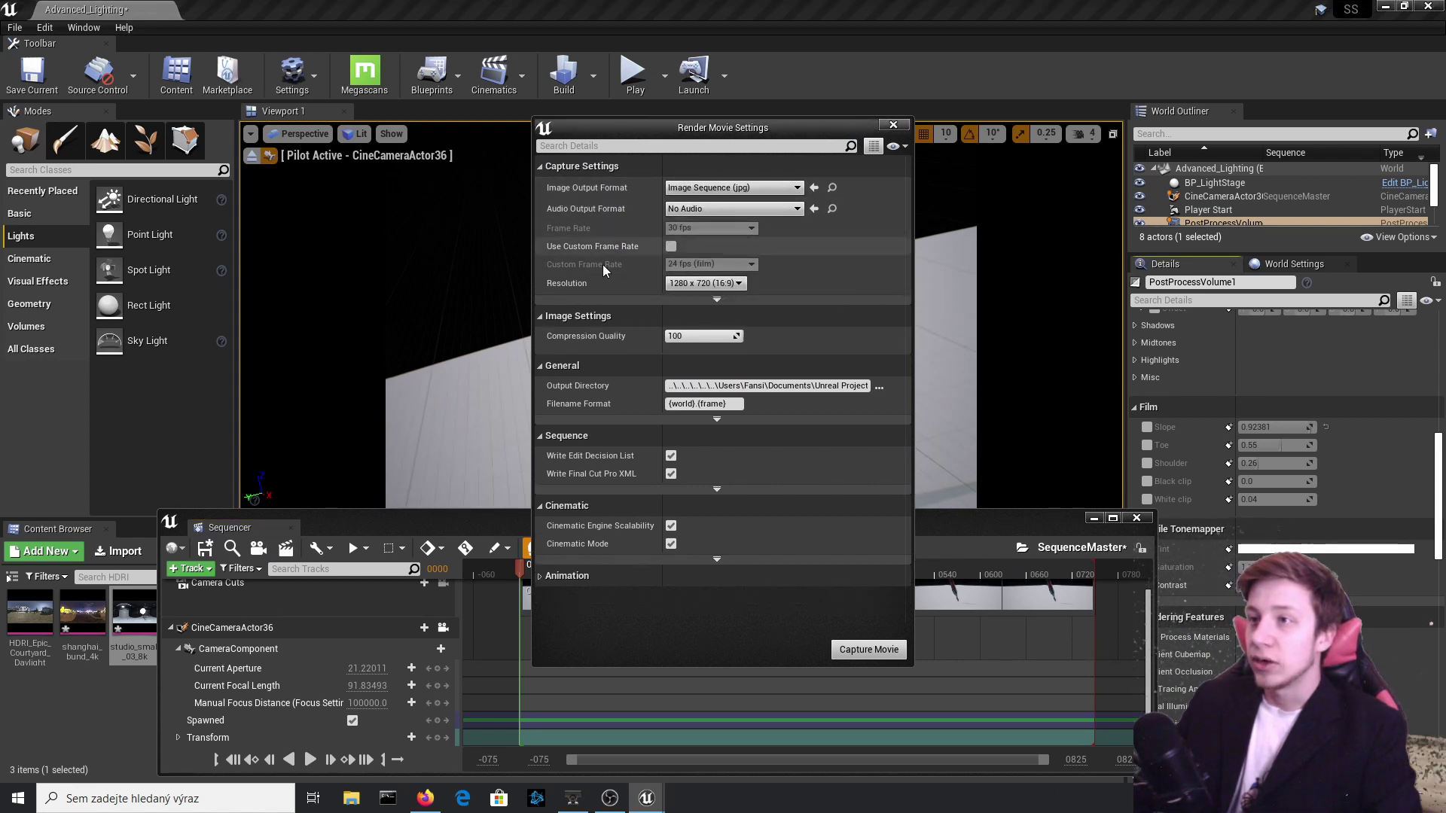
Set the movie render resolution to 3840 x 2160 (16:9) and close the render settings.
left_click(716, 299)
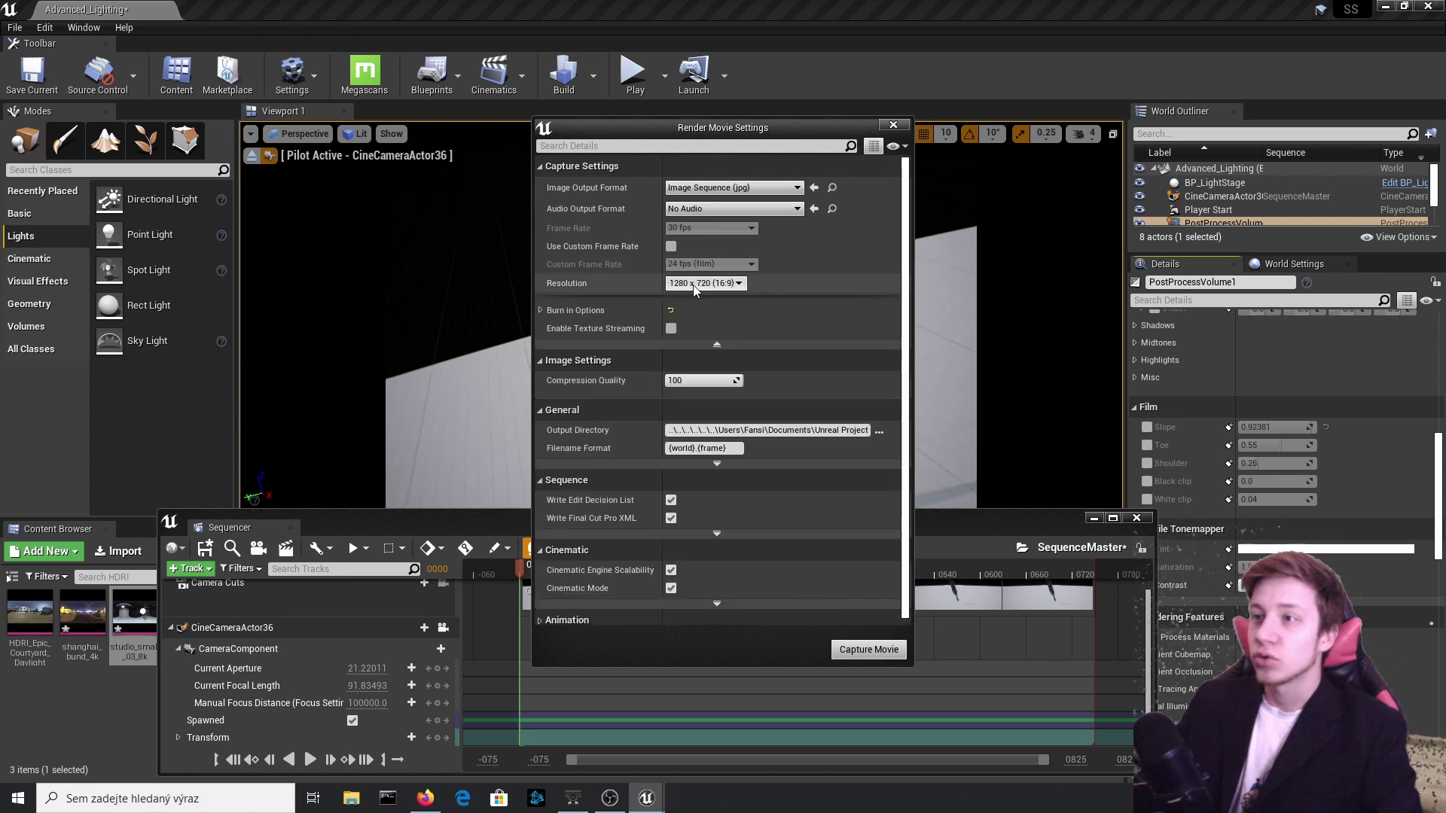
left_click(701, 286)
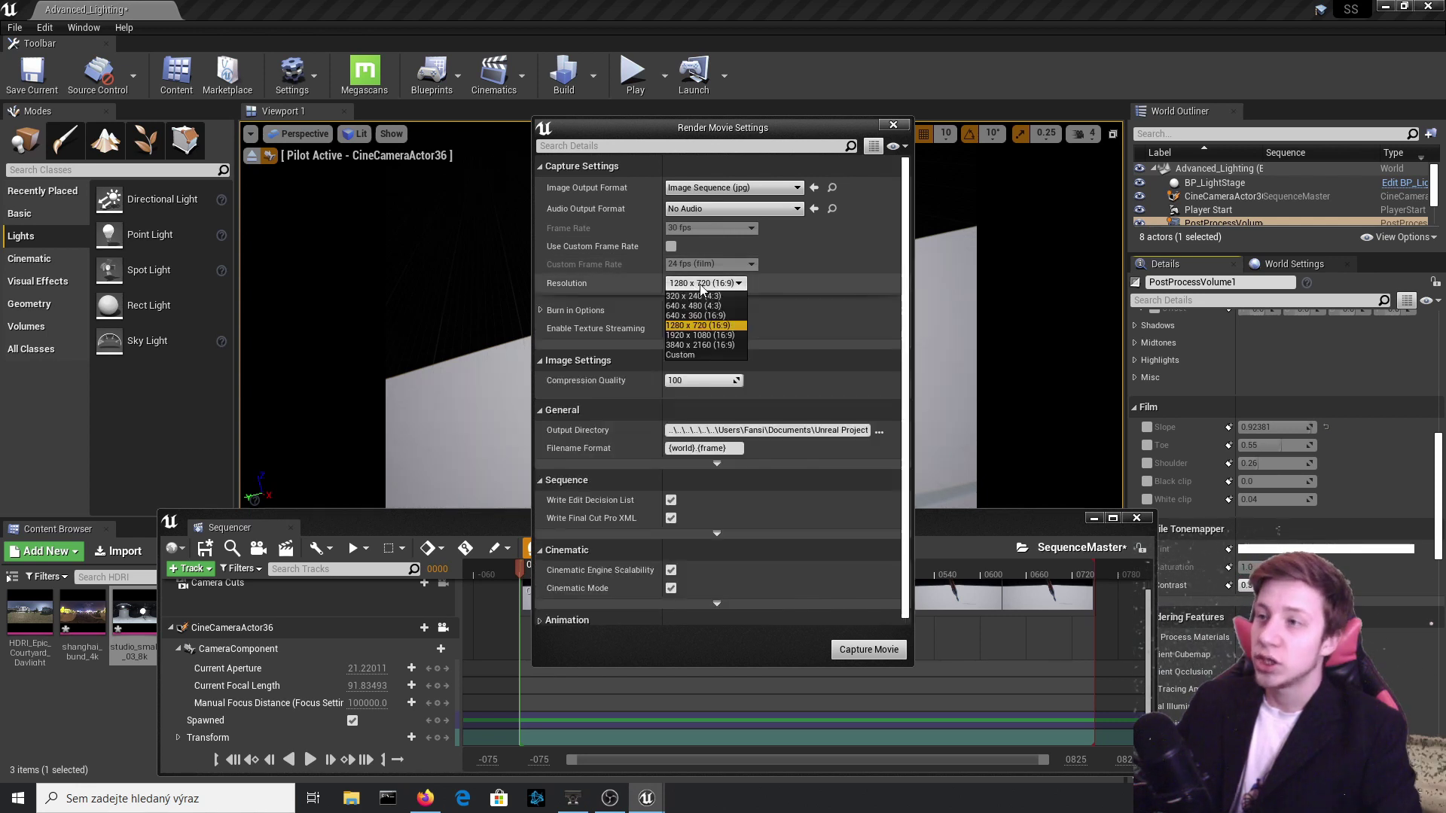
left_click(707, 344)
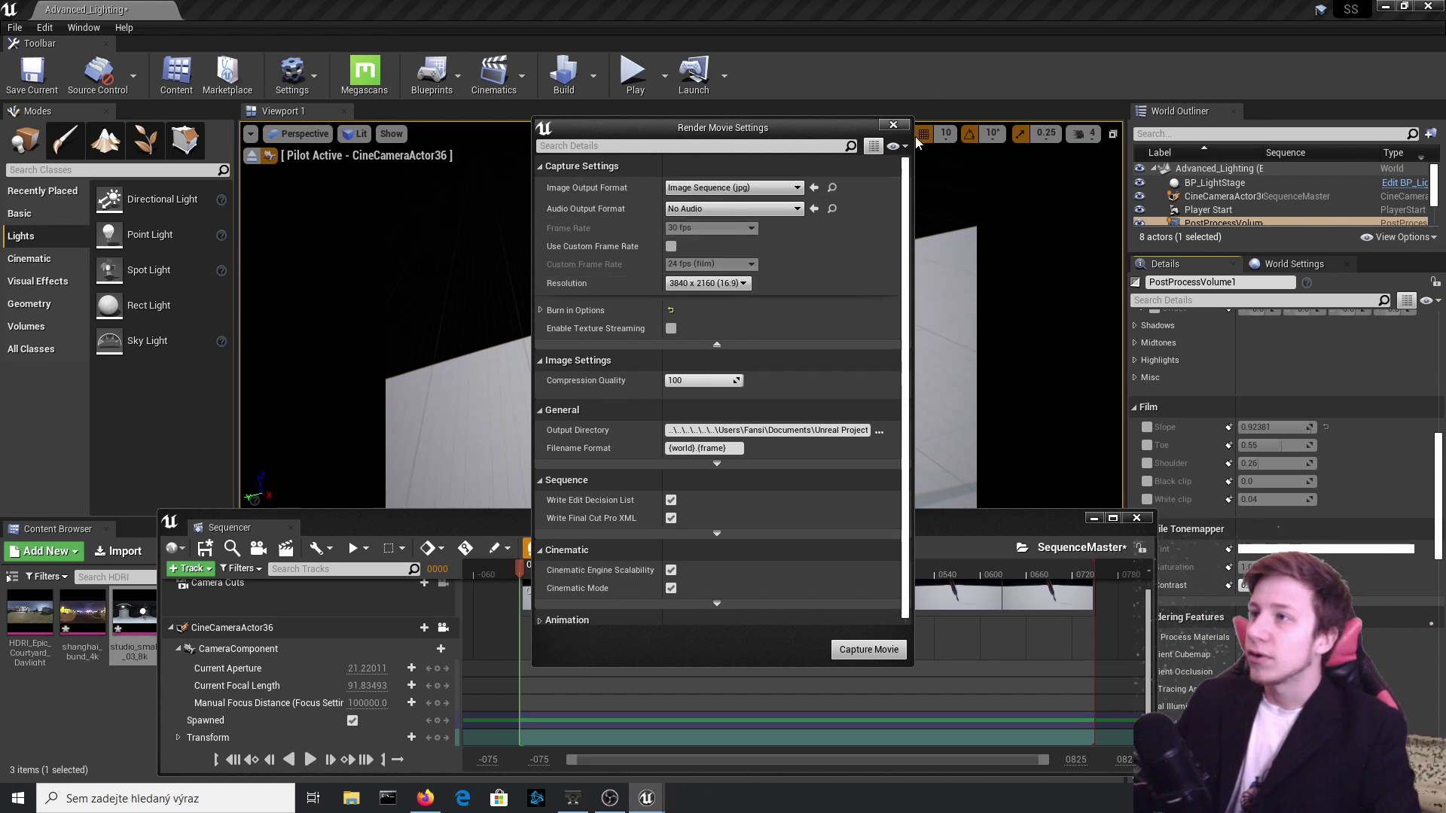
left_click(892, 126)
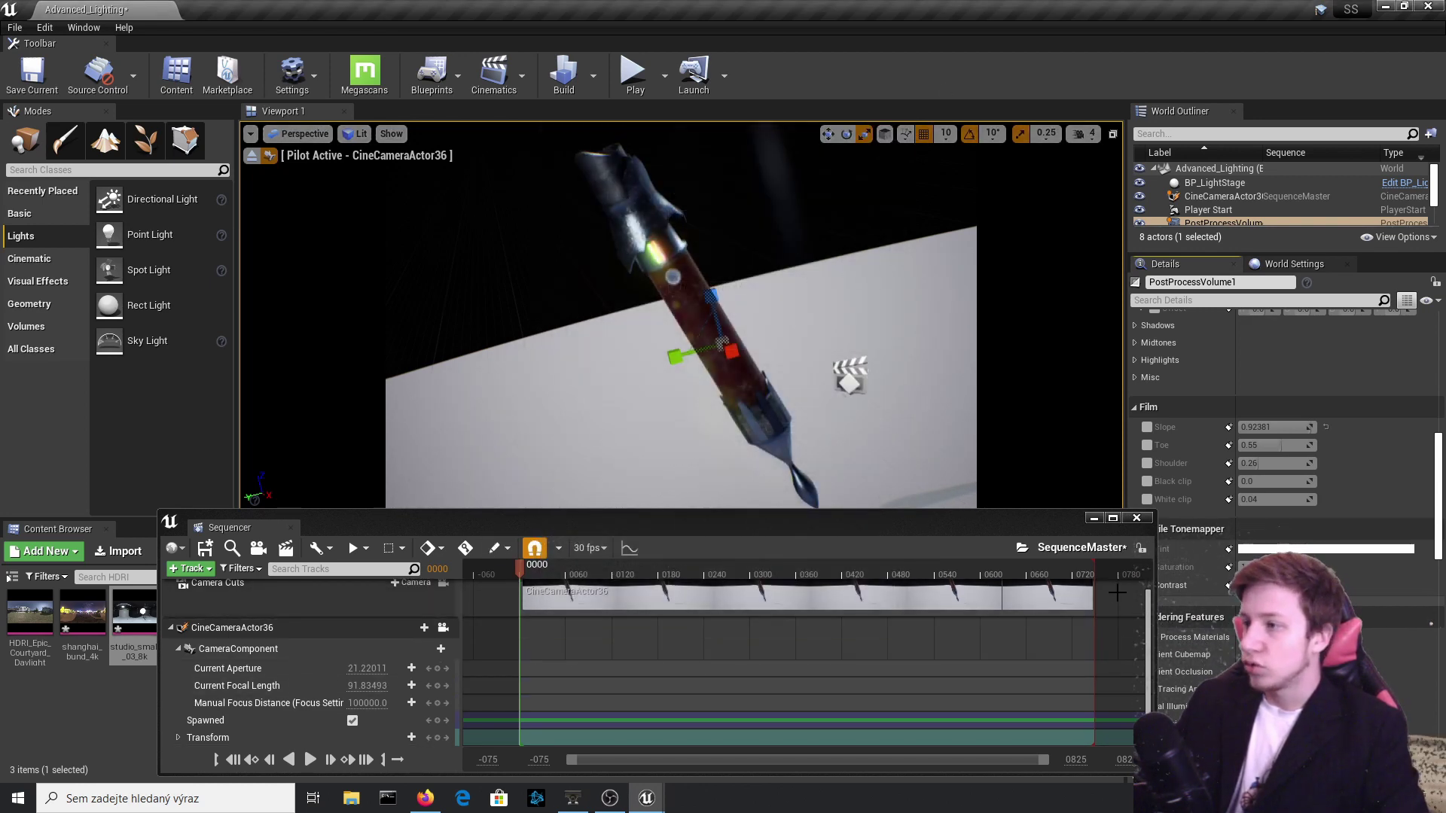
Shorten the sequence's playback range to a few frames near its beginning, starting at about frame 5, and move the playhead to frame 20.
left_click_drag(1094, 576, 535, 574)
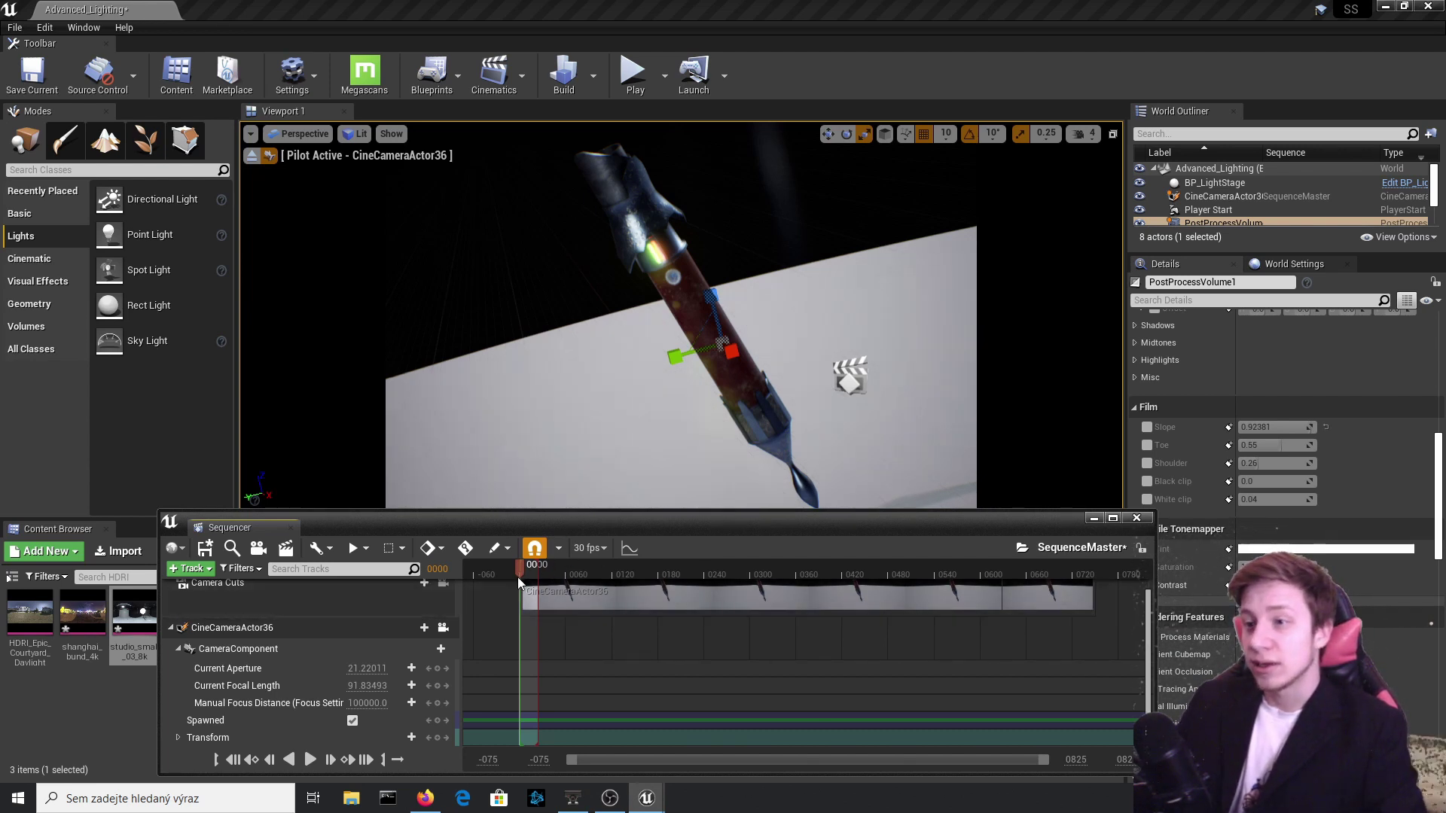
left_click_drag(517, 576, 533, 576)
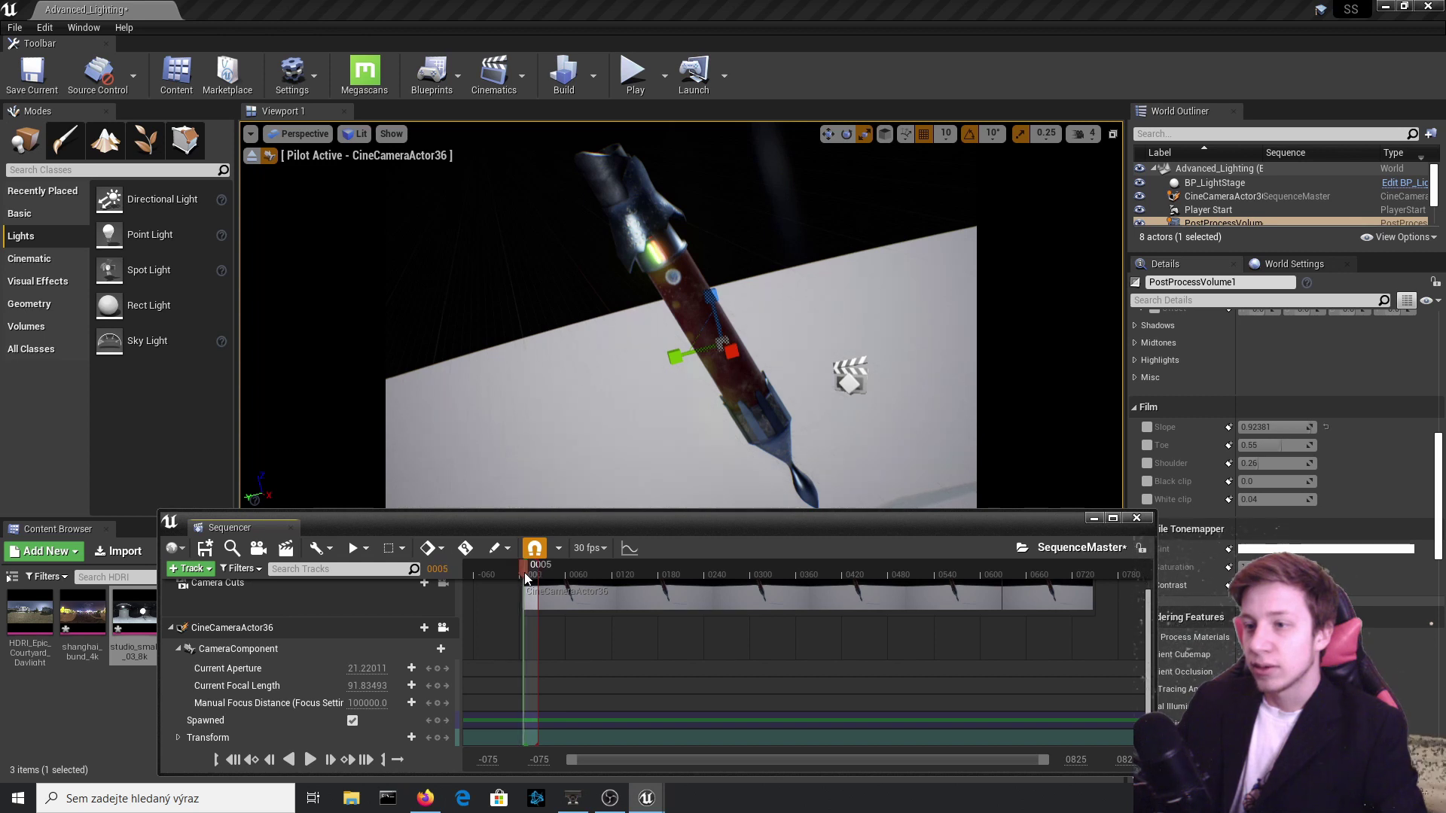
left_click_drag(533, 576, 534, 577)
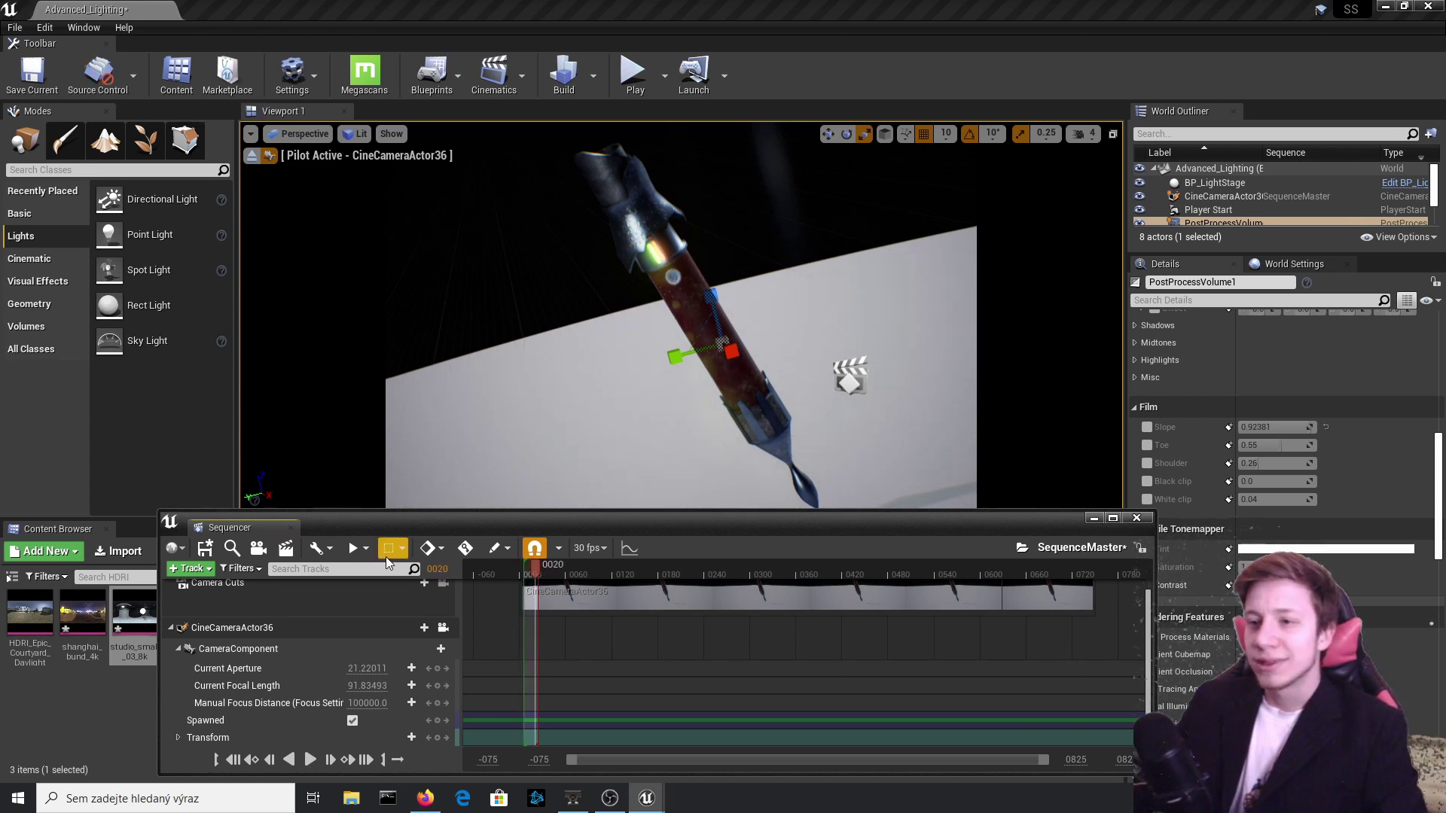
Reopen the Render Movie Settings, check the output directory and capture the movie, saving all the selected unsaved content.
left_click(285, 557)
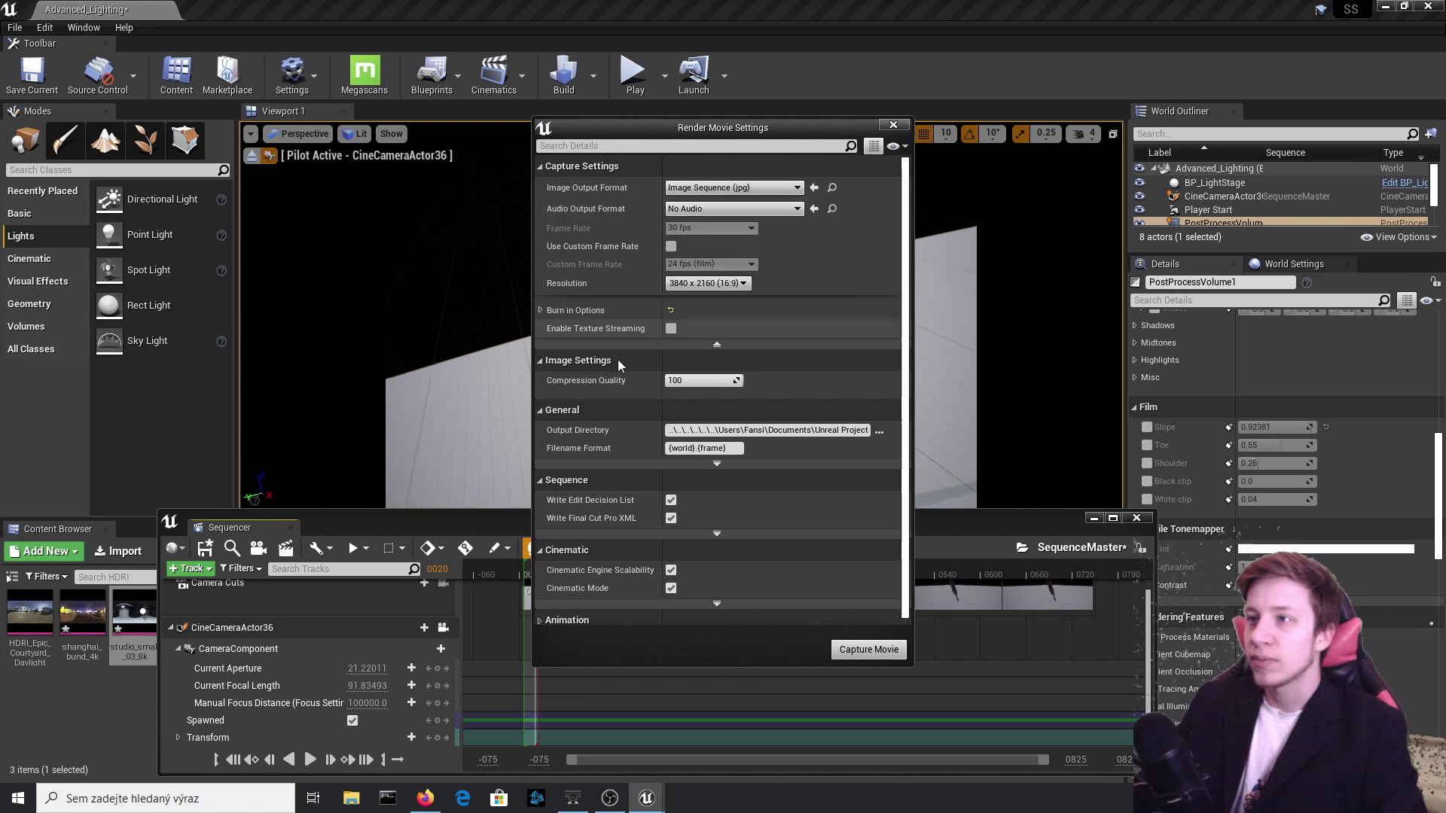
scroll(594, 420, "down", 1)
left_click(731, 422)
left_click_drag(731, 424, 949, 424)
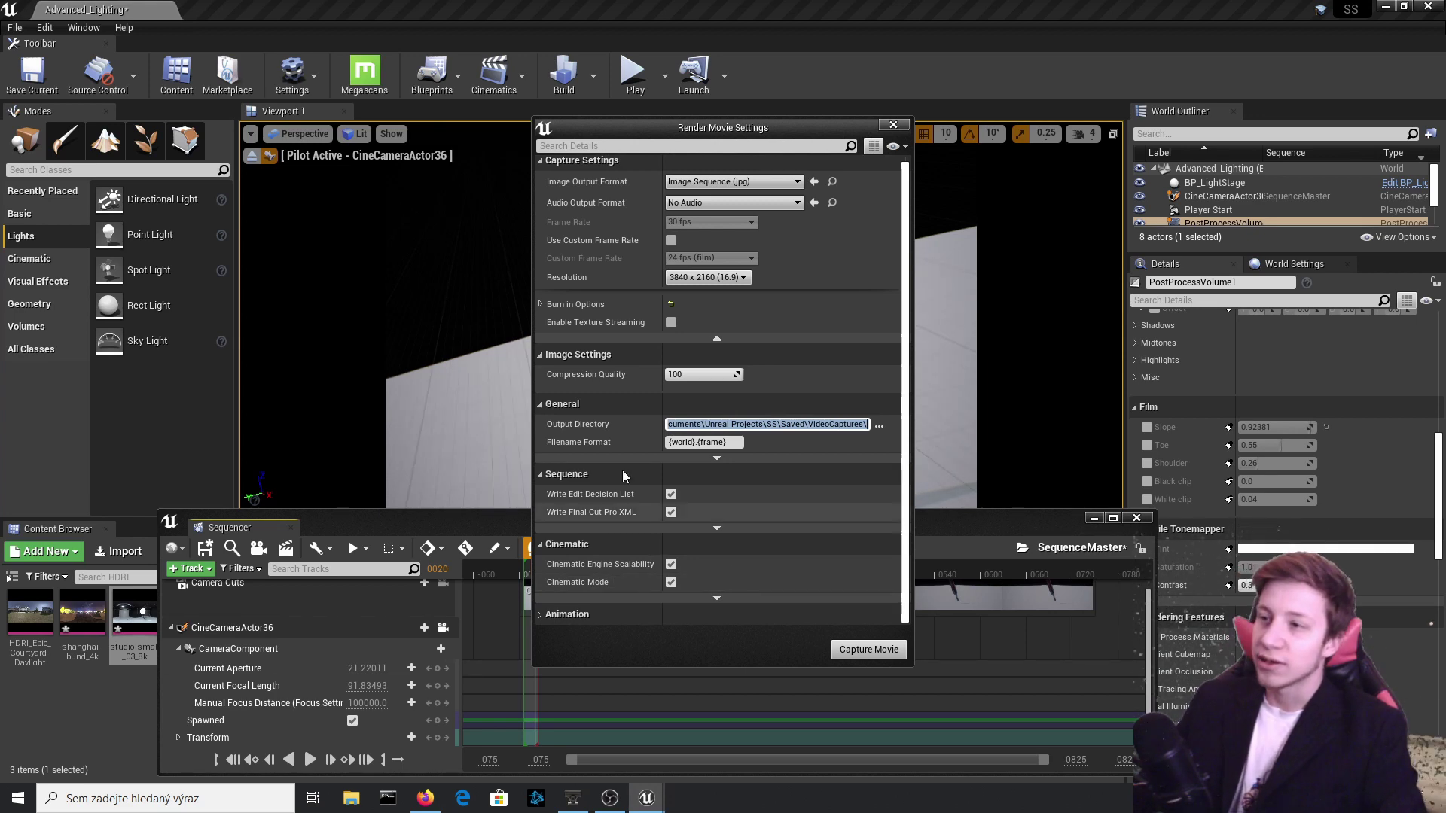
left_click(874, 650)
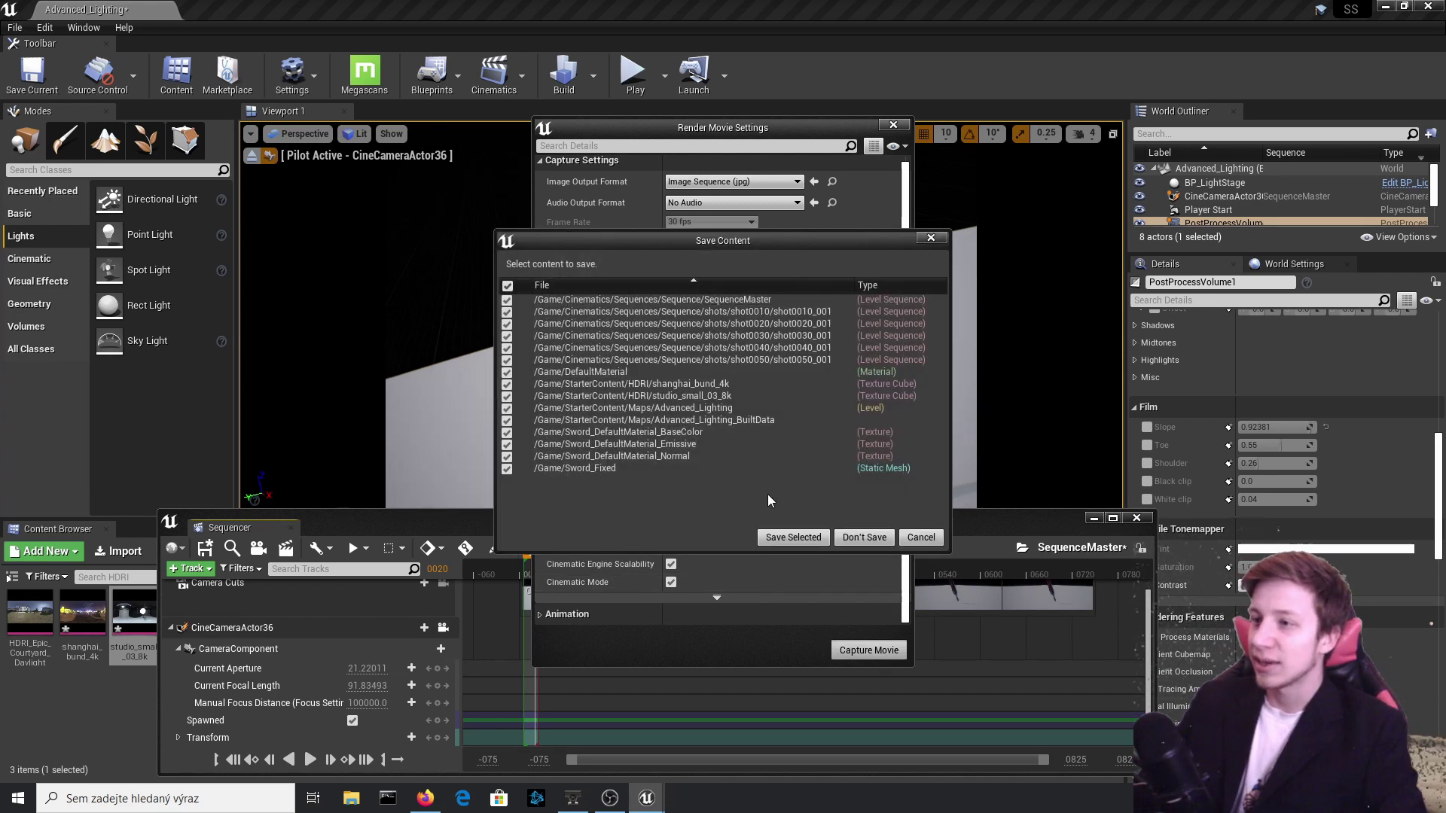
left_click(791, 537)
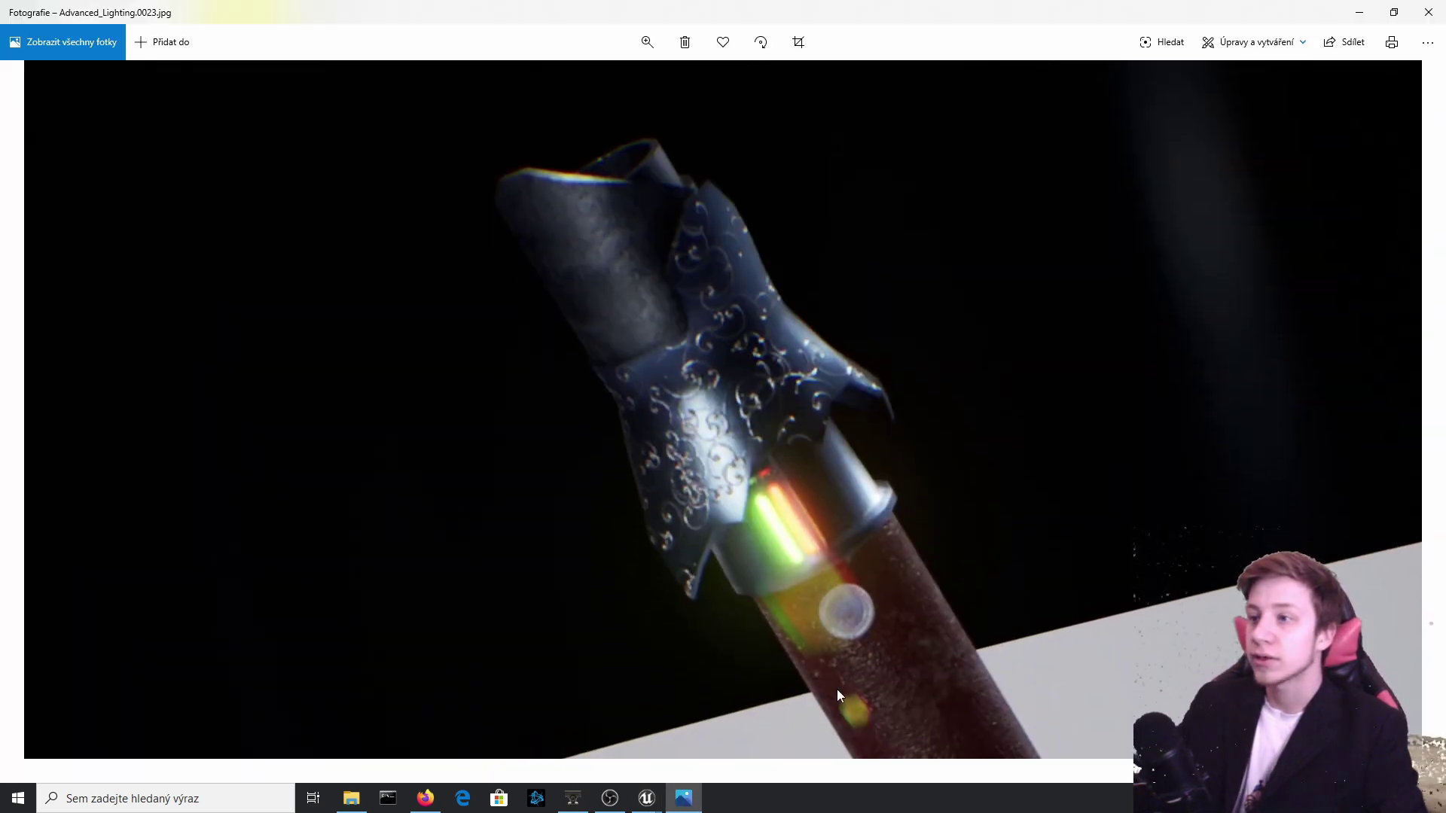
Examine the rendered sword images in the Photos app, viewing Advanced_Lighting.0023.jpg up close and in full before opening another render.
key("Right")
left_click_drag(629, 486, 782, 494)
scroll(780, 494, "down", 2)
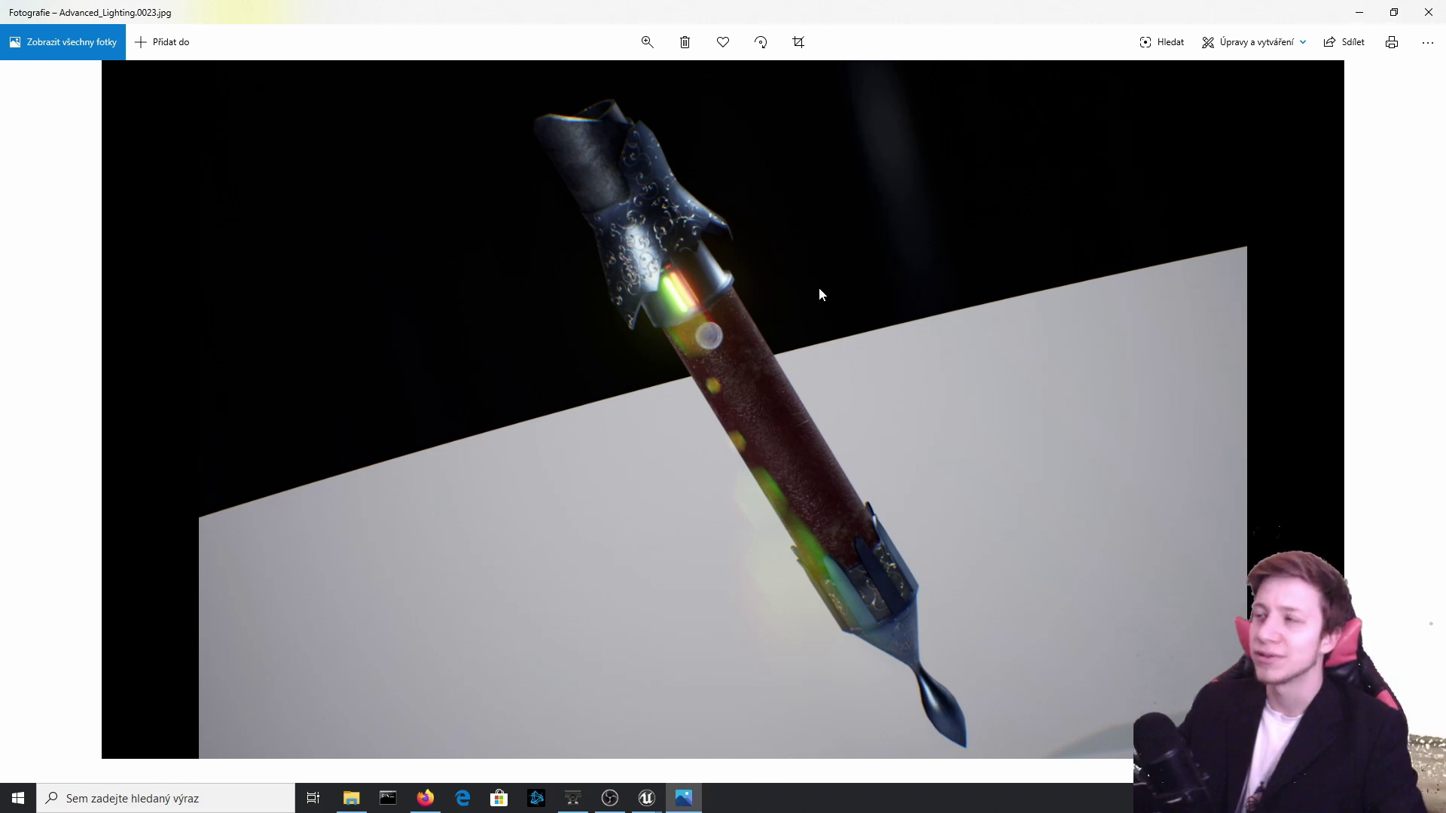
key("alt+F4")
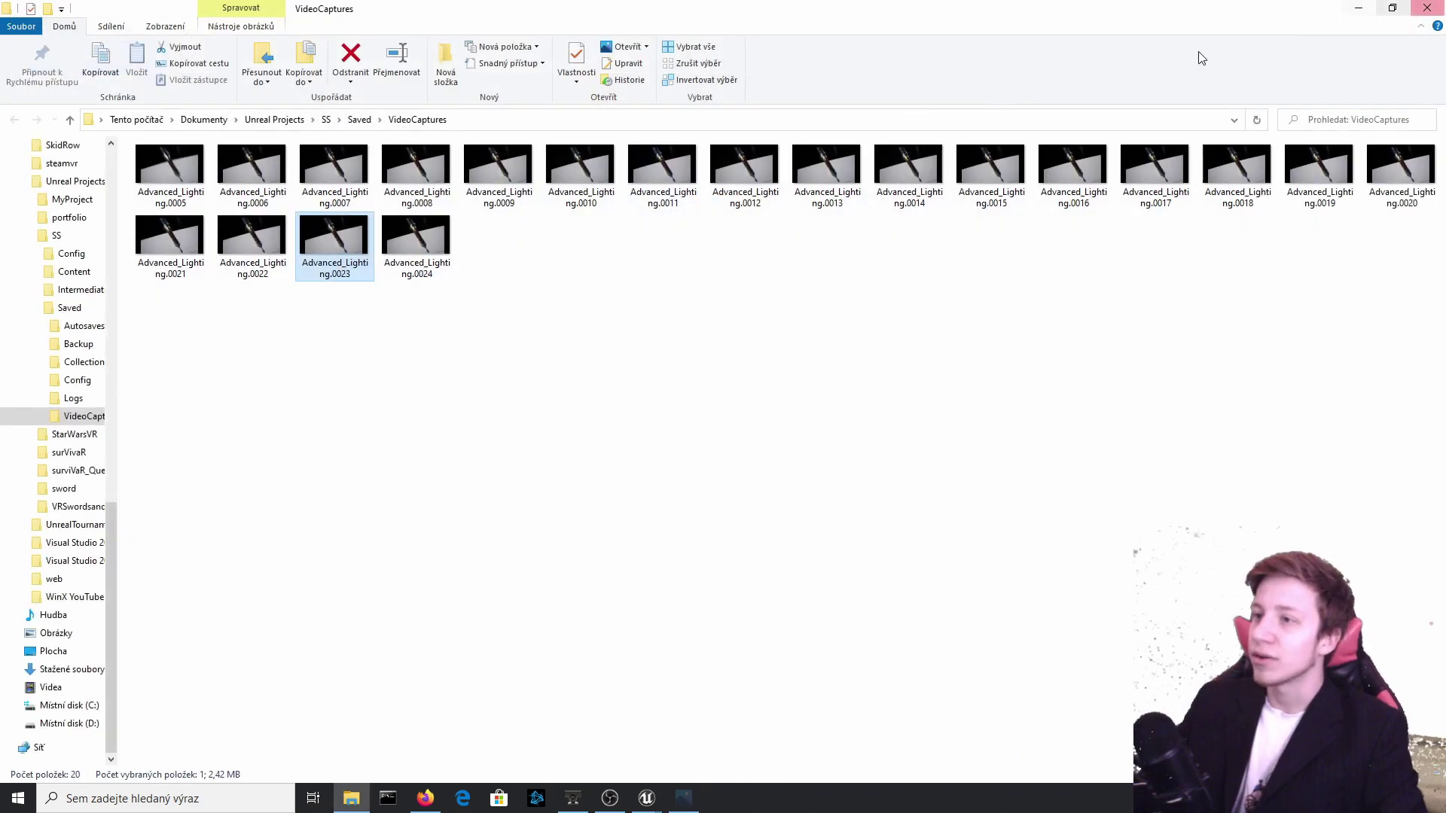
key("Left")
key("Return")
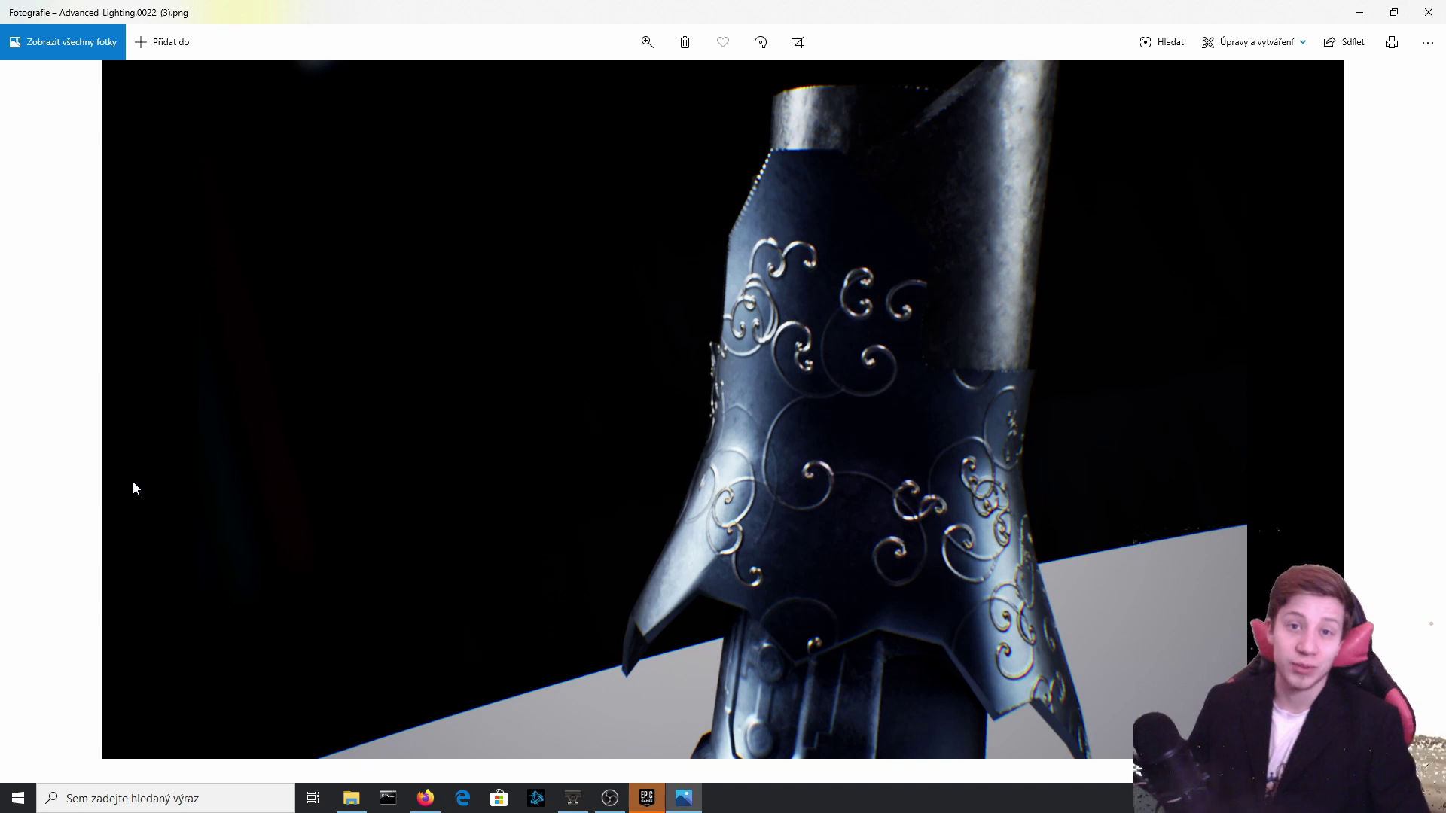